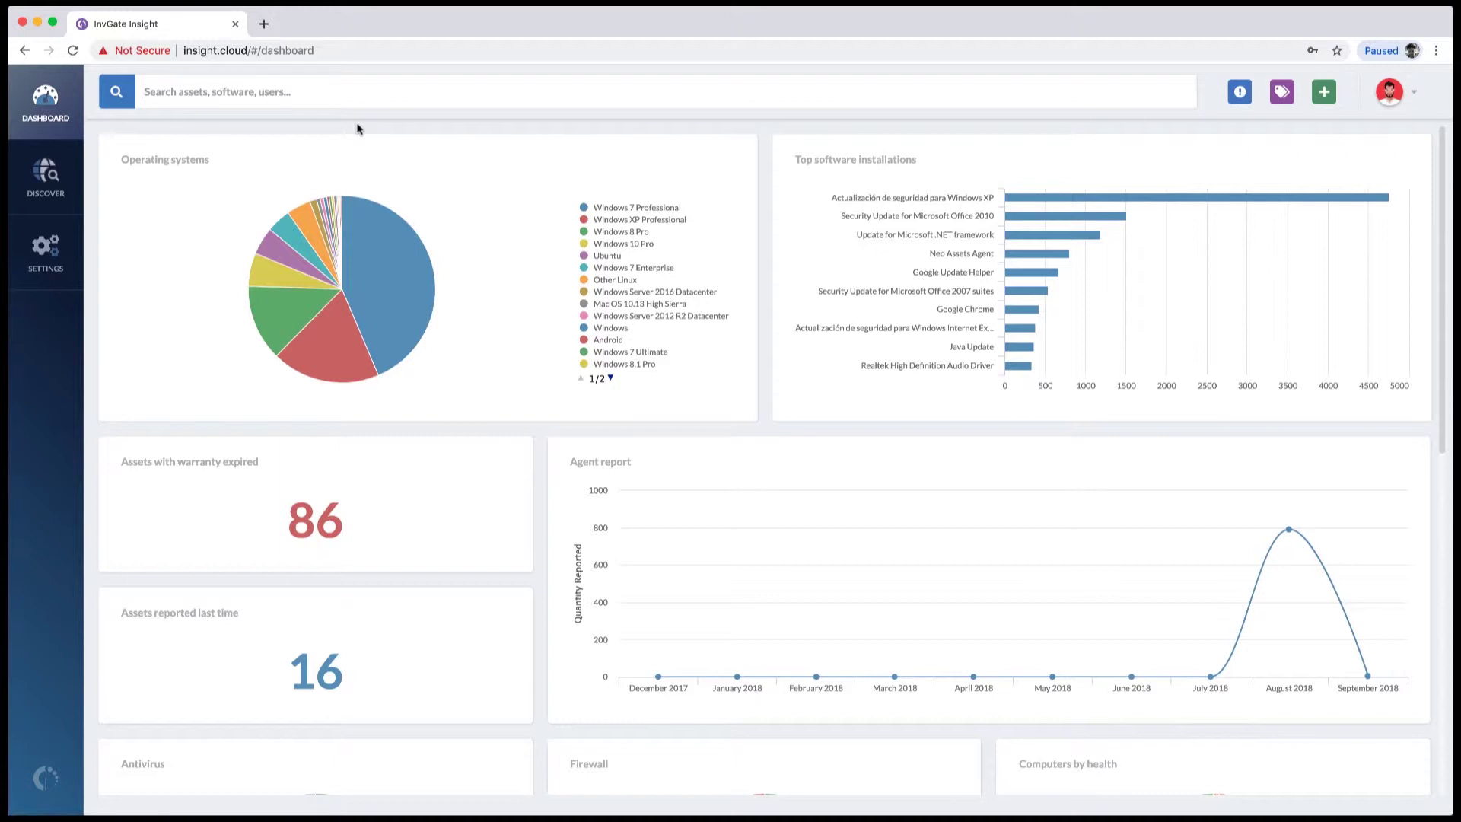
Look over the dashboard charts and open the asset list in Discover.
{"action": "scroll", "coordinate": [445, 197], "scroll_direction": "down", "scroll_amount": 6}
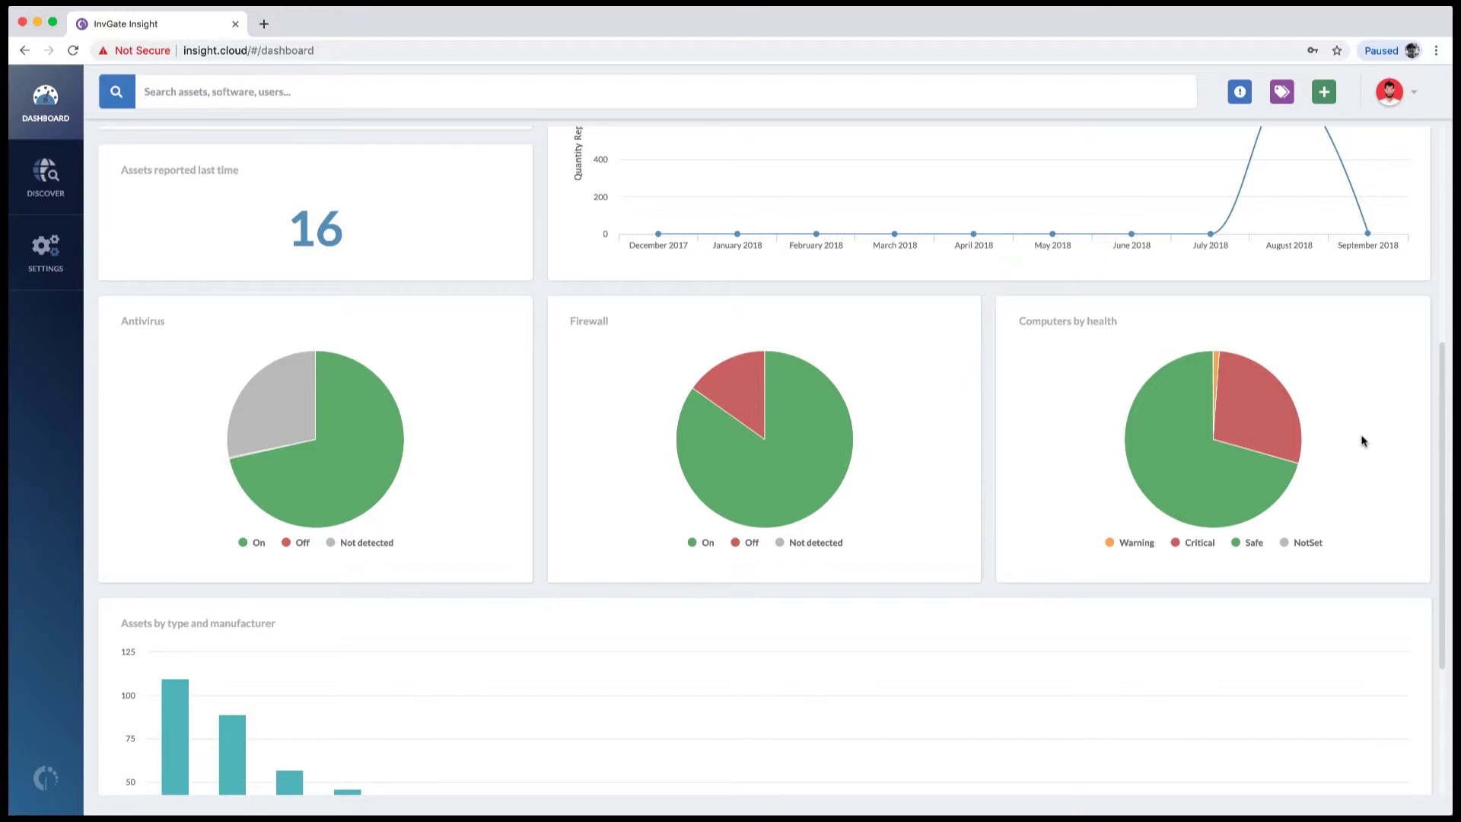
{"action": "scroll", "coordinate": [864, 531], "scroll_direction": "up", "scroll_amount": 6}
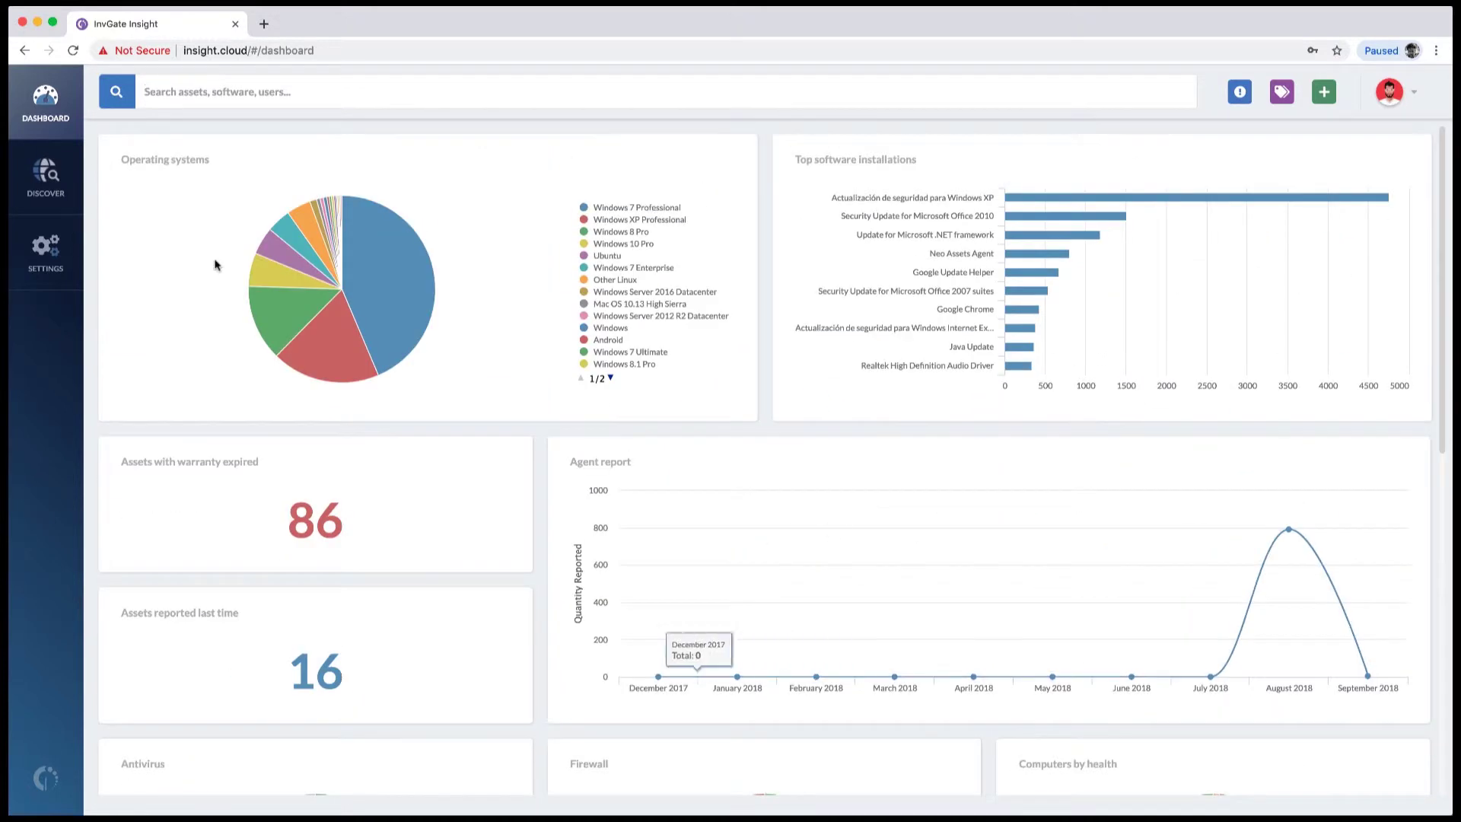
{"action": "left_click", "coordinate": [44, 169]}
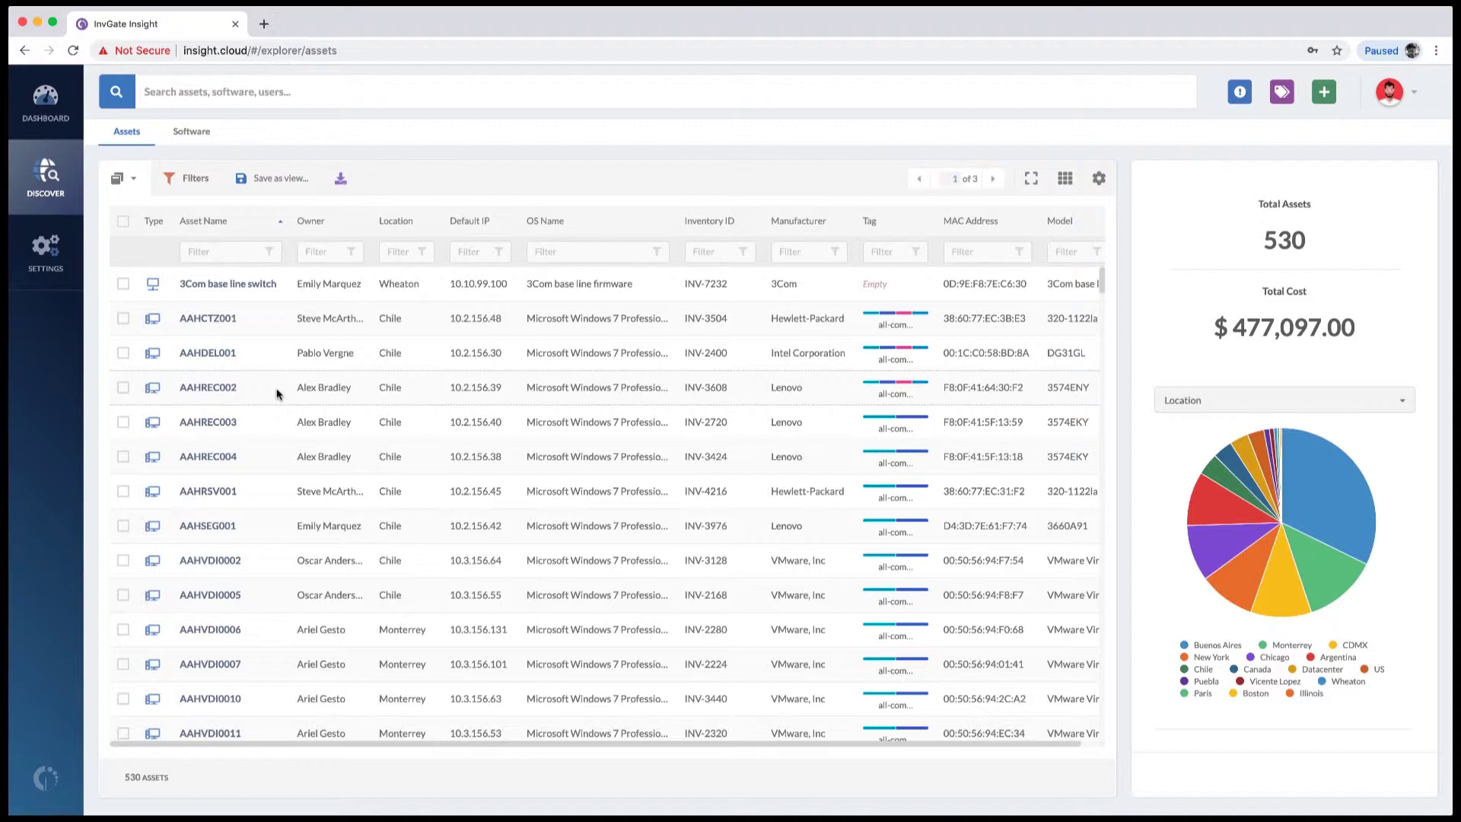
Select assets AAHRSV001, AAHDEL001, AAHVDI0005 and AAHVDI0006 to view their combined summary, and clear the selection.
{"action": "left_click", "coordinate": [123, 492]}
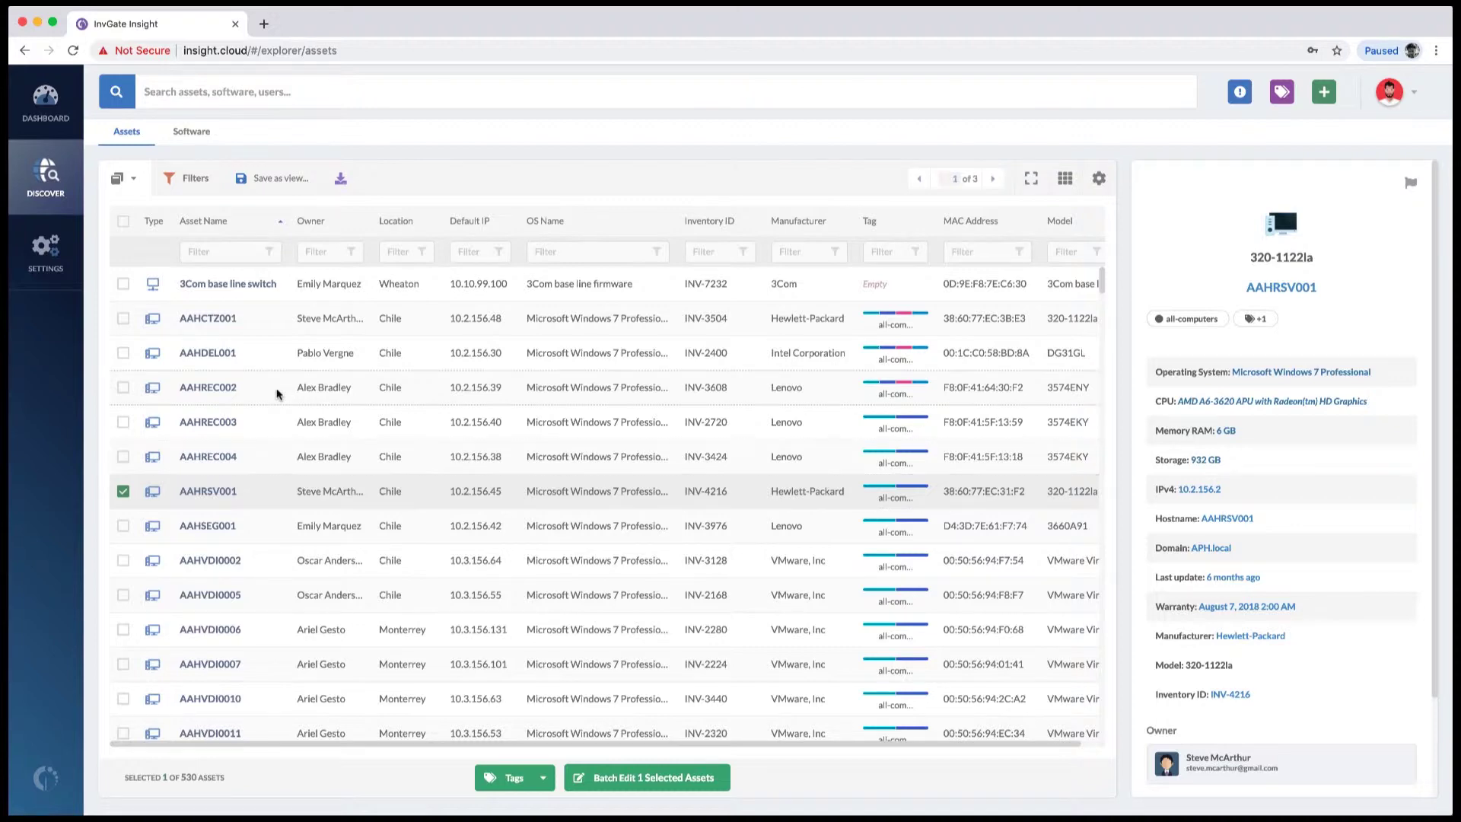
{"action": "left_click", "coordinate": [123, 354]}
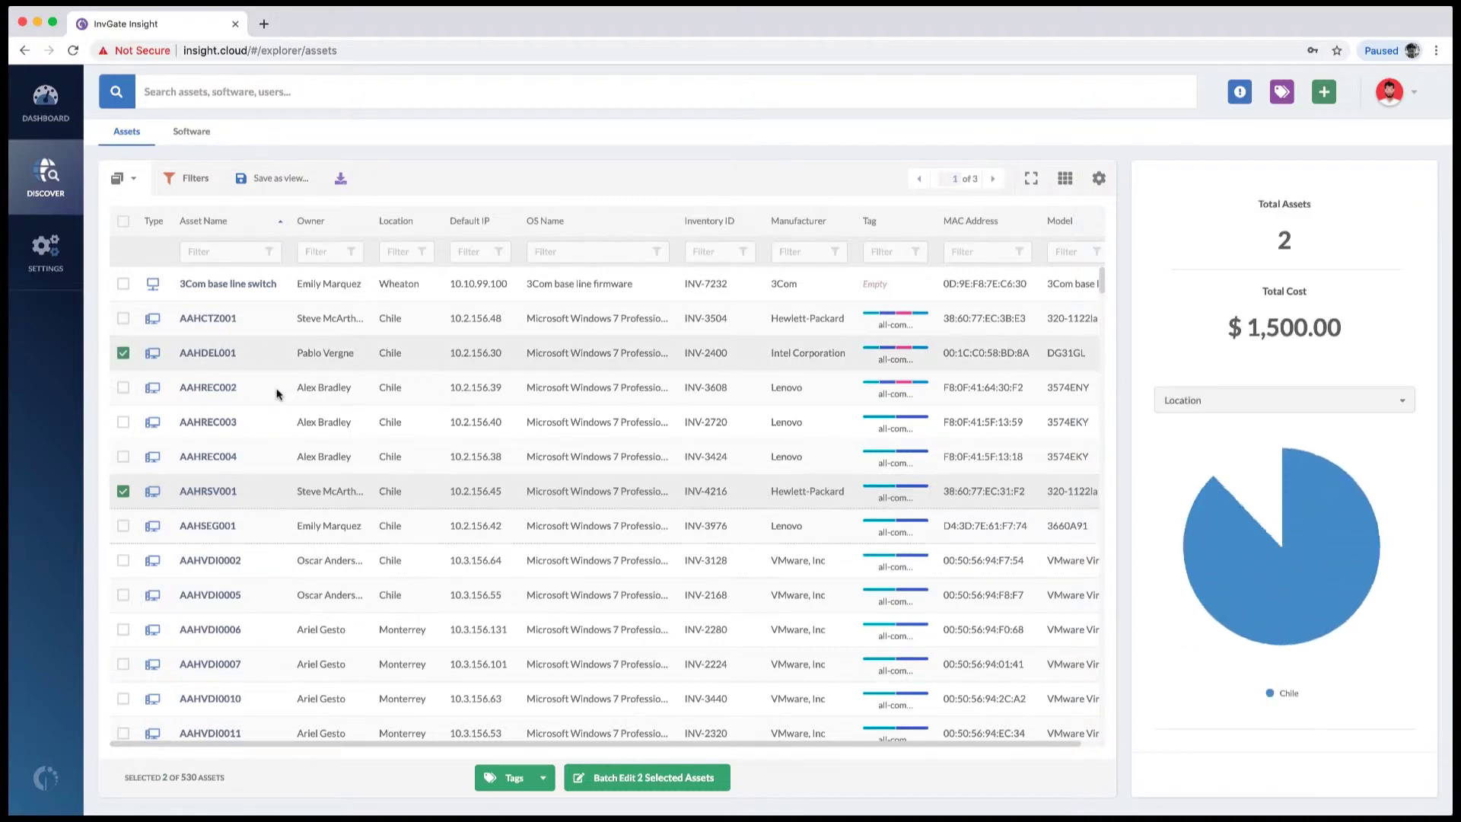
{"action": "left_click", "coordinate": [123, 595]}
{"action": "left_click", "coordinate": [124, 629]}
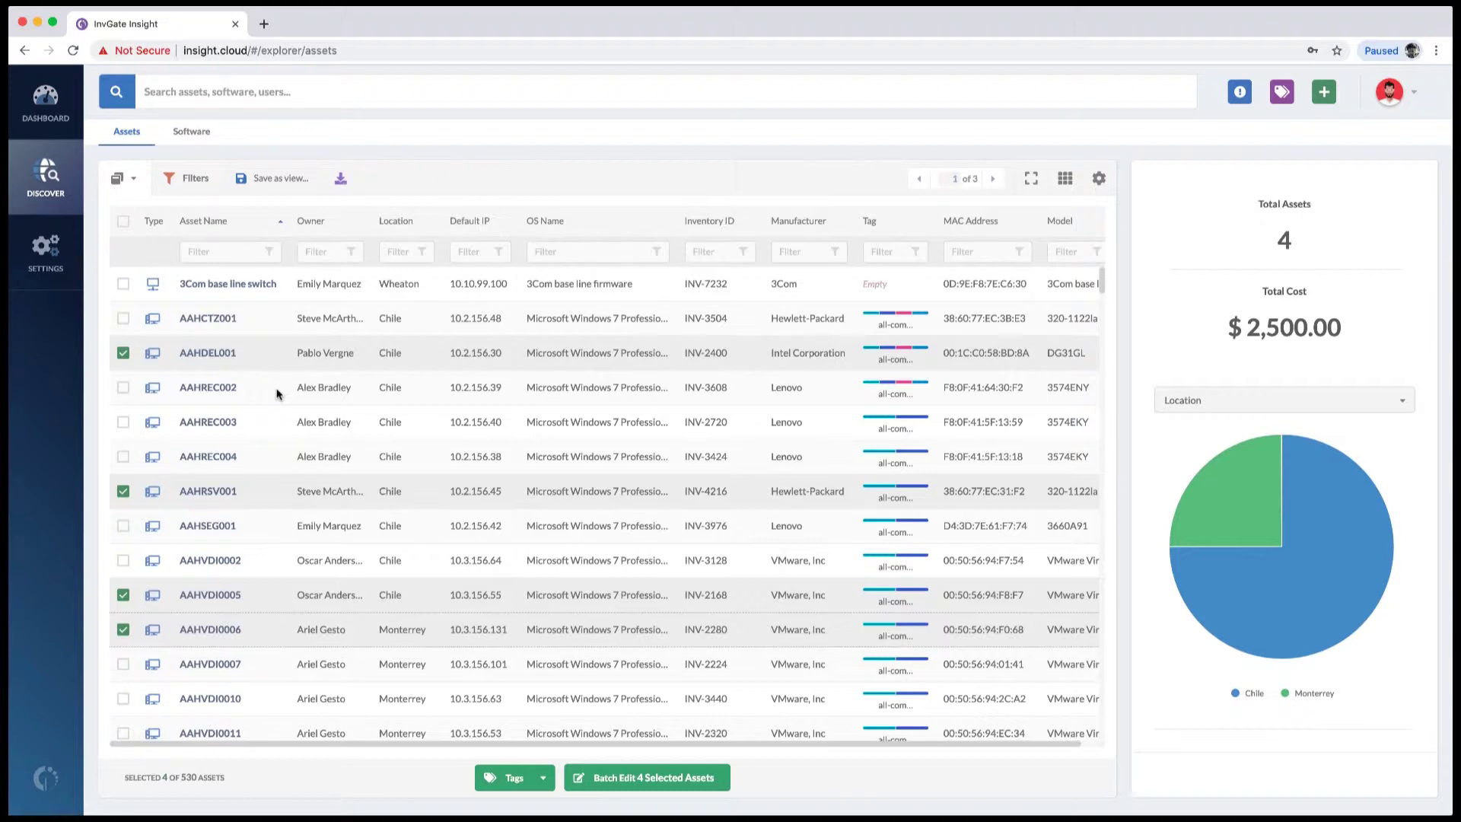
{"action": "left_click", "coordinate": [125, 223]}
{"action": "left_click", "coordinate": [126, 224]}
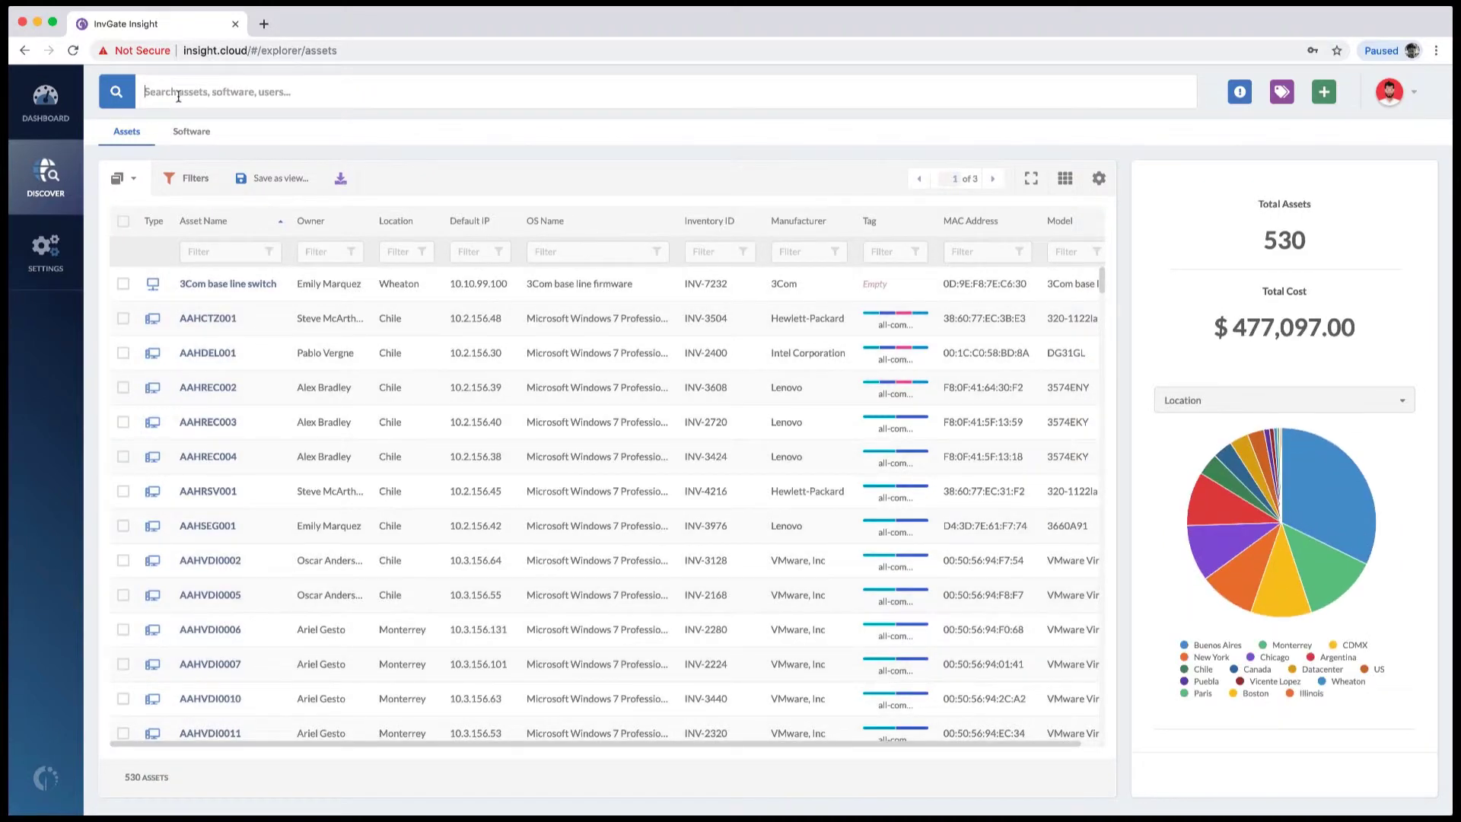
Filter the asset list to locations inside of Mexico.
{"action": "left_click", "coordinate": [177, 93]}
{"action": "type", "text": "loca"}
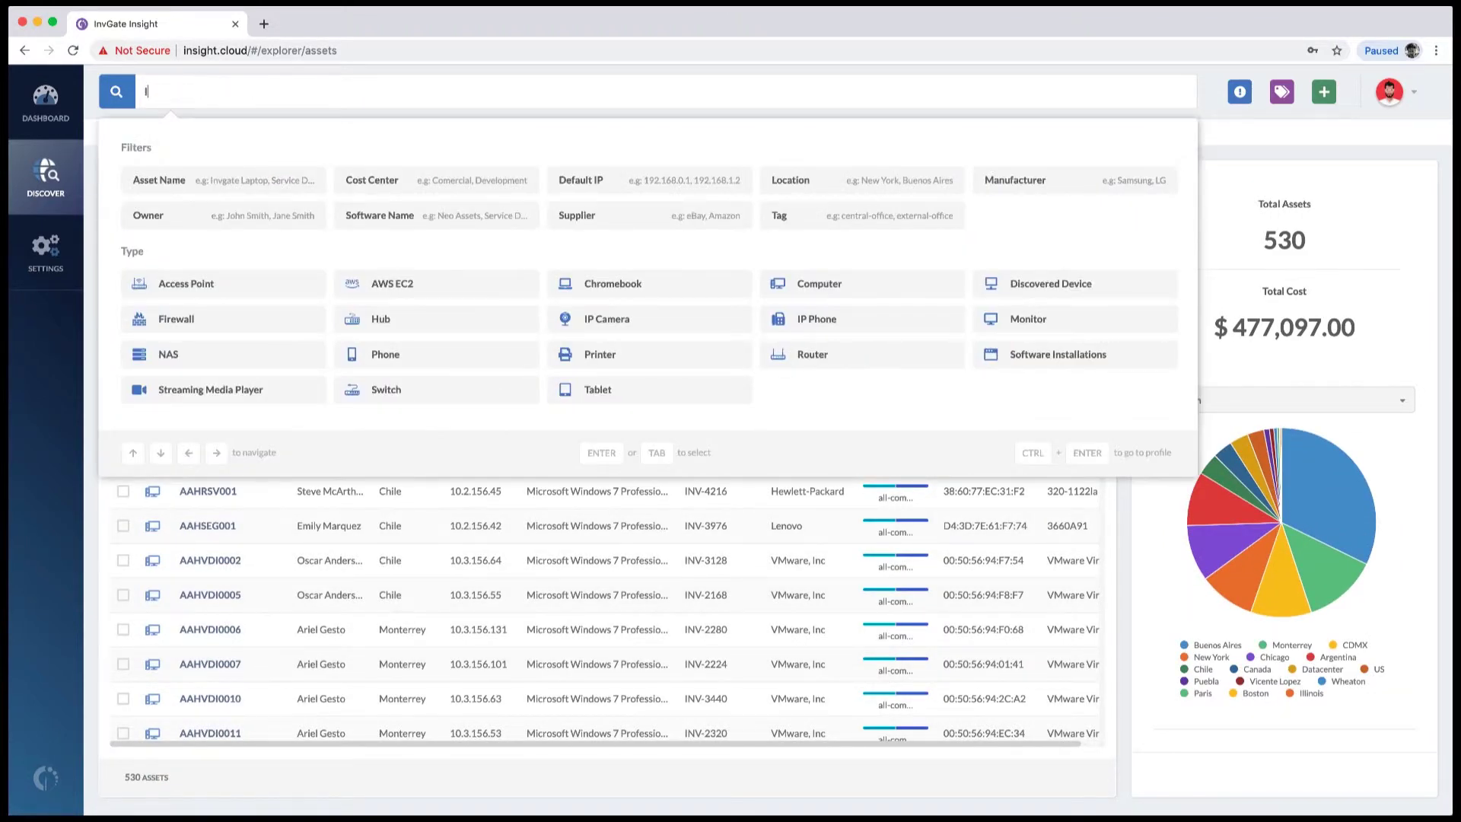
{"action": "key", "text": "Tab"}
{"action": "key", "text": "Right"}
{"action": "key", "text": "Right"}
{"action": "key", "text": "Tab"}
{"action": "type", "text": "Mexico"}
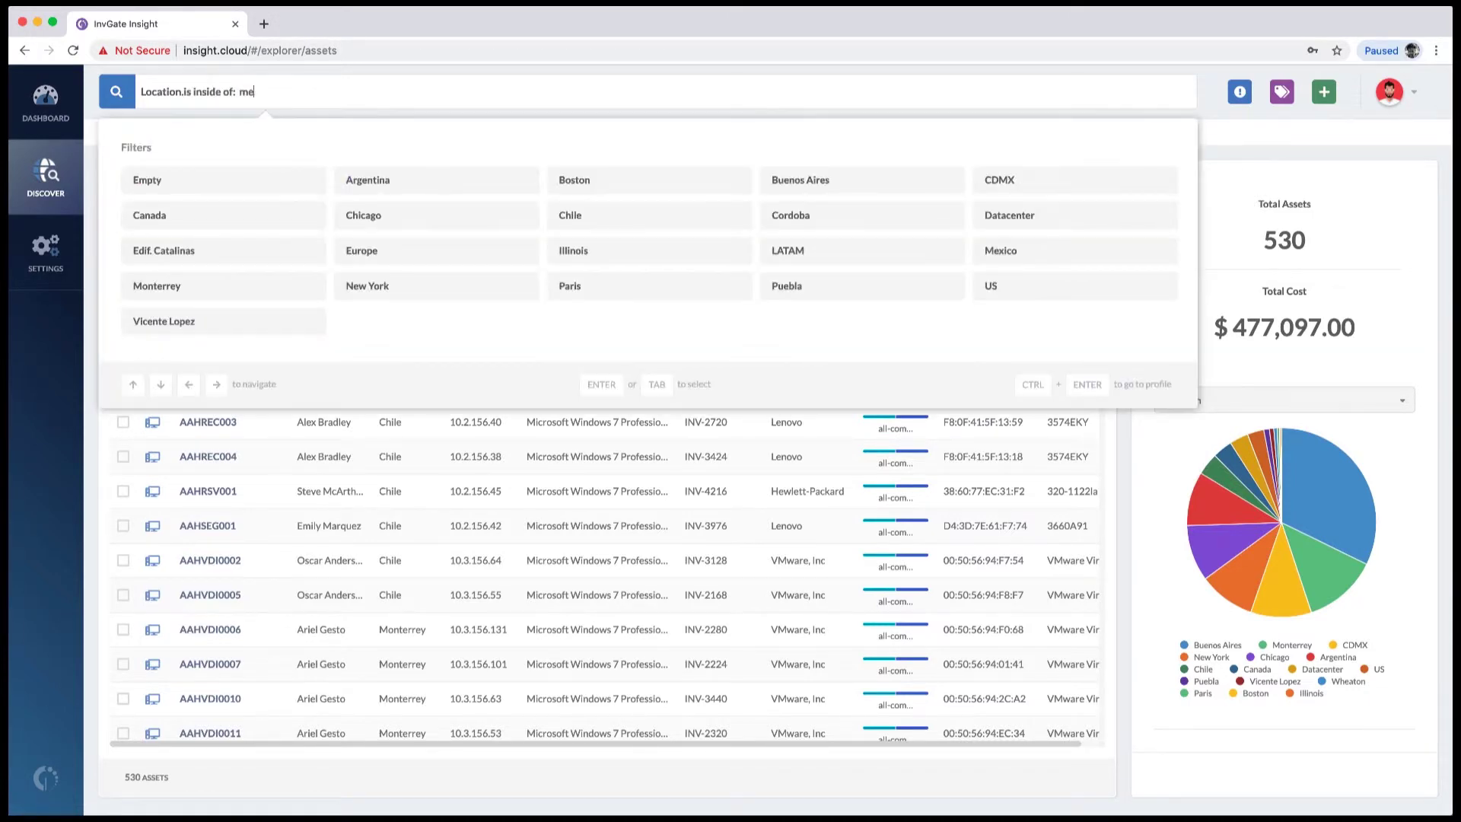
{"action": "key", "text": "Tab"}
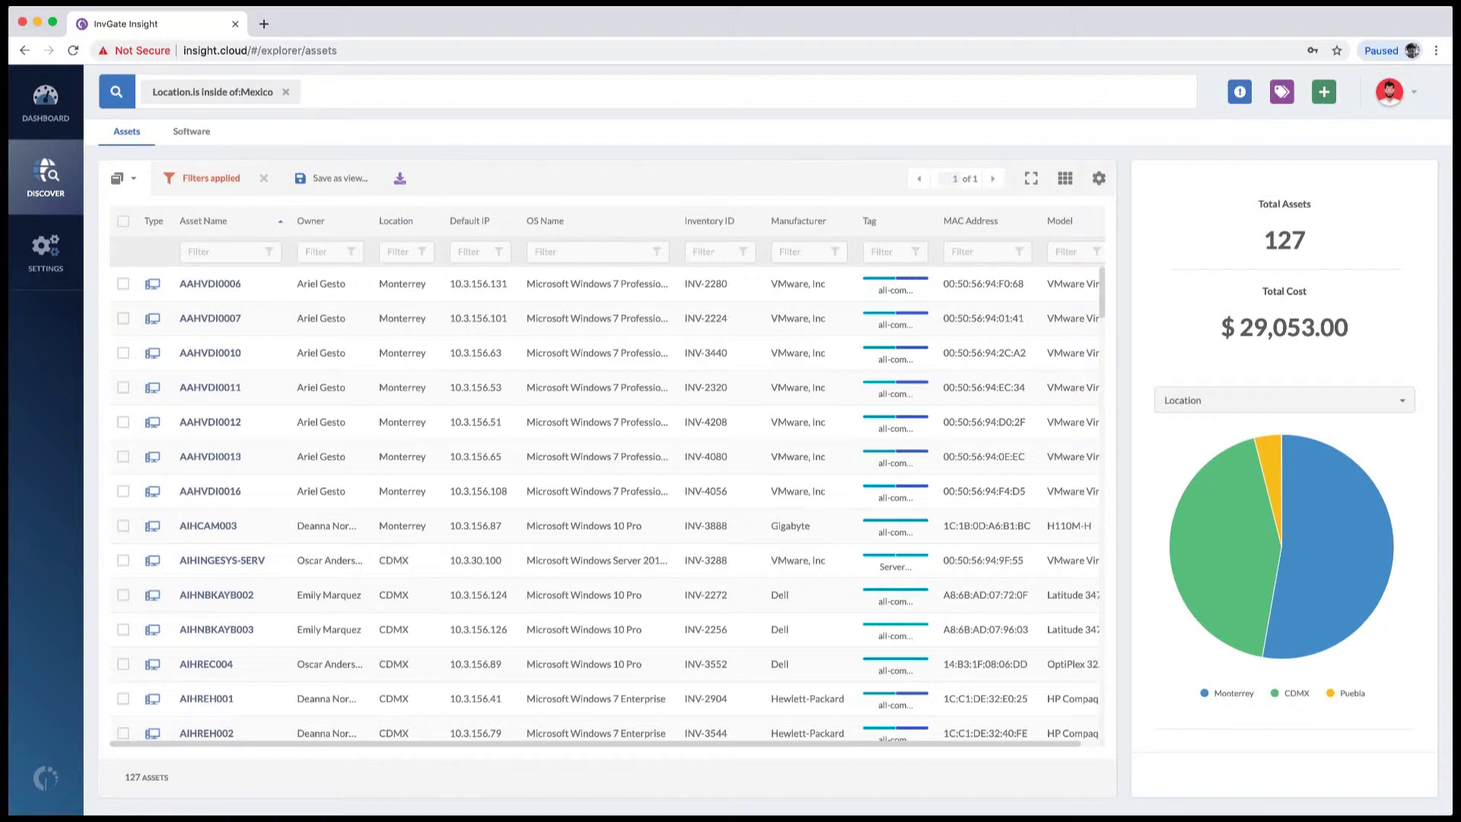
Add a filter for assets whose tag is IoT.
{"action": "type", "text": "tag"}
{"action": "key", "text": "Down"}
{"action": "key", "text": "Return"}
{"action": "key", "text": "Down"}
{"action": "key", "text": "Return"}
{"action": "type", "text": "iot"}
{"action": "key", "text": "Down"}
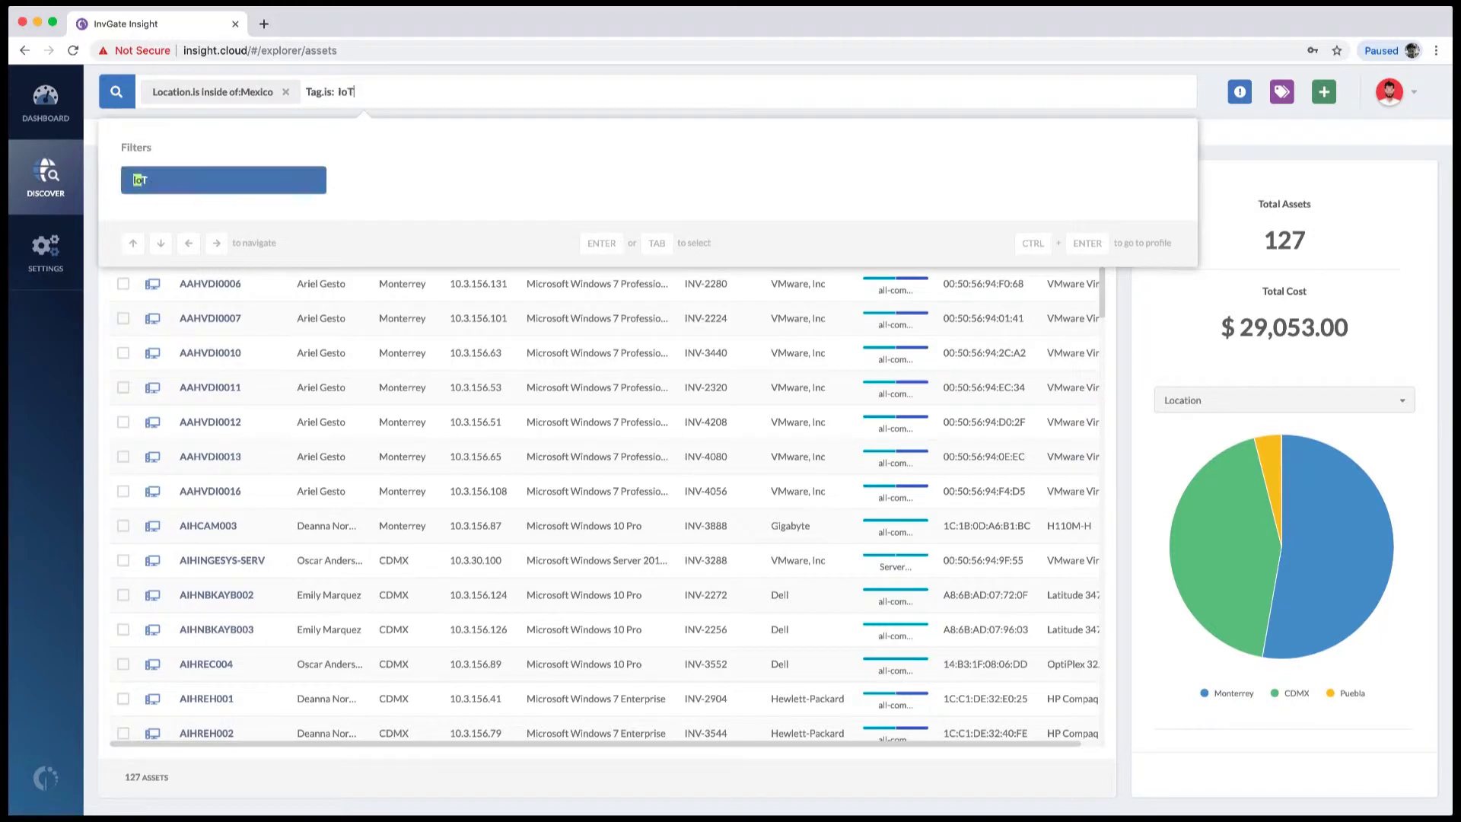
{"action": "key", "text": "Return"}
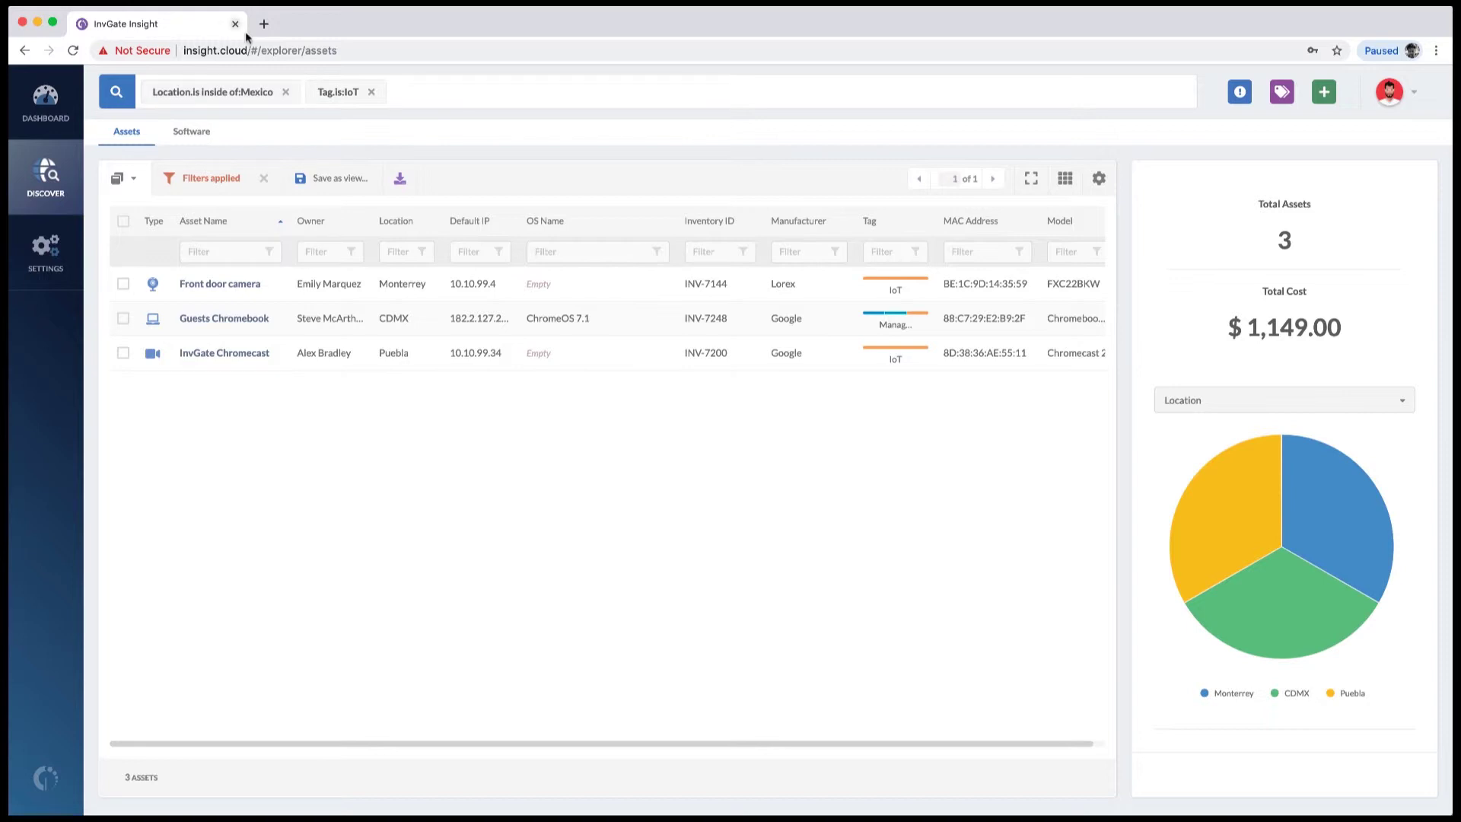
Replace the location and tag filters with one for OS names that contain "server".
{"action": "left_click", "coordinate": [285, 91]}
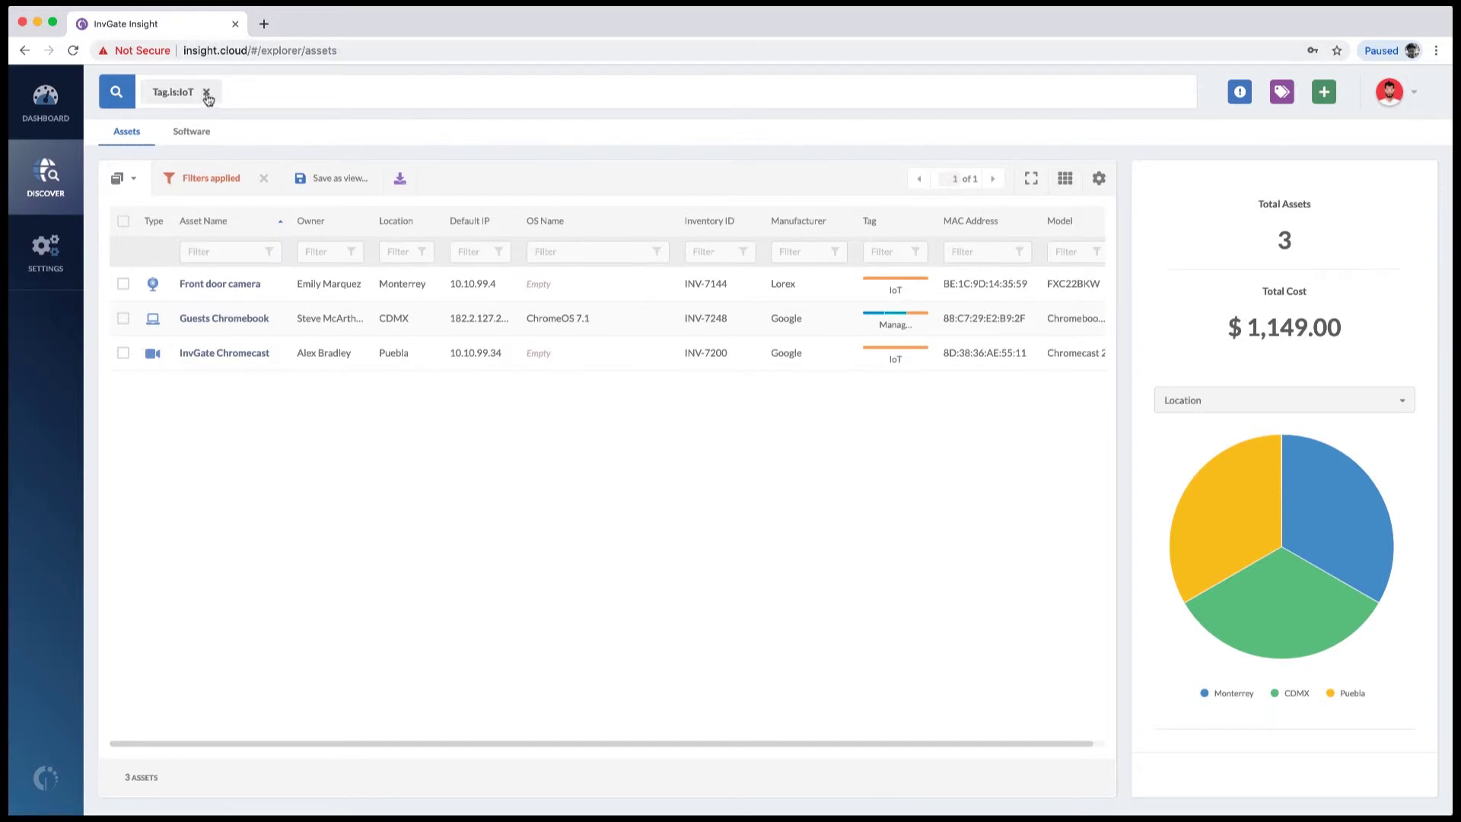
{"action": "left_click", "coordinate": [207, 92]}
{"action": "type", "text": "OS Na"}
{"action": "key", "text": "Return"}
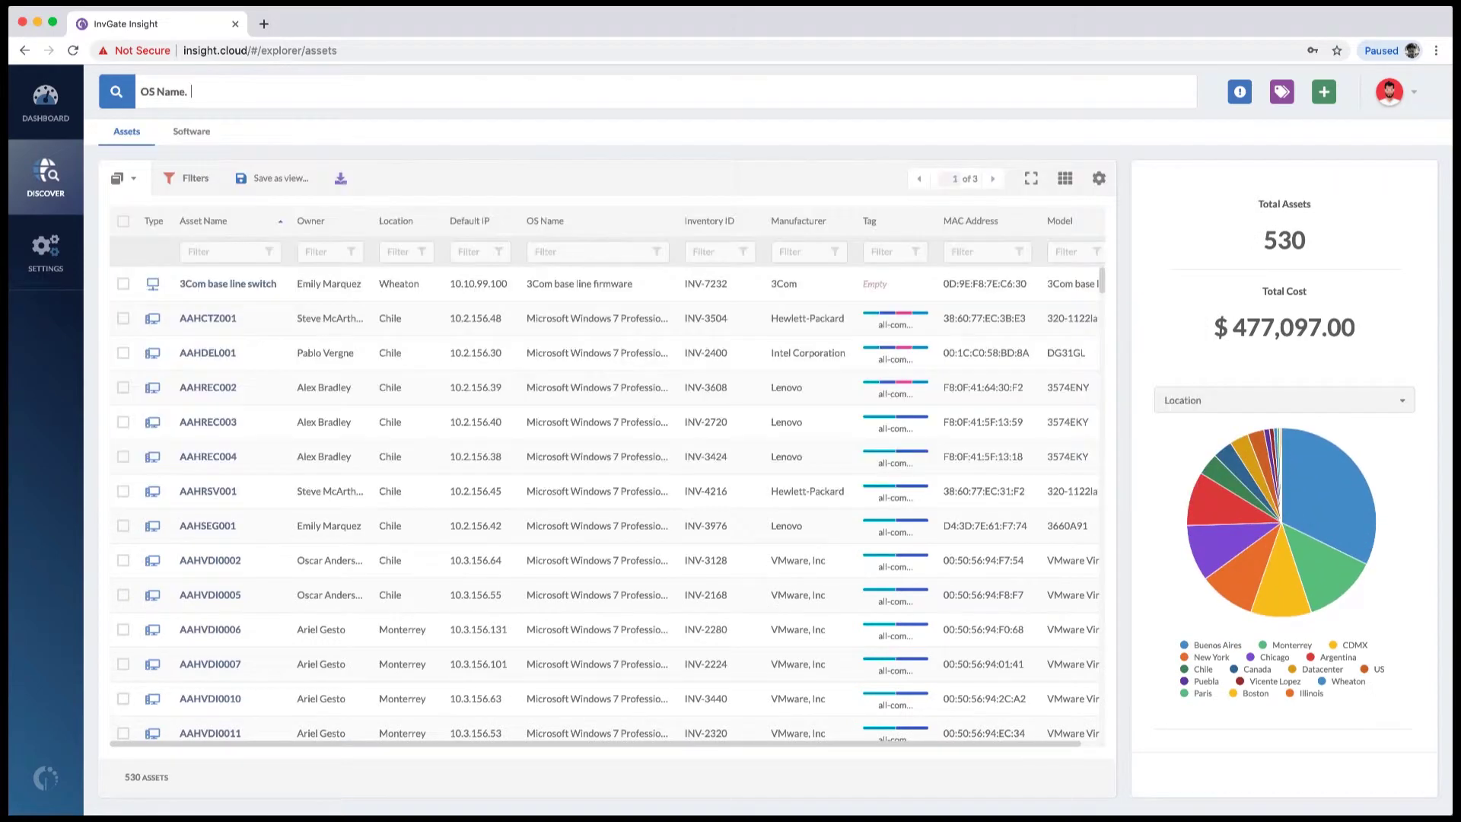
{"action": "key", "text": "Right"}
{"action": "key", "text": "Left"}
{"action": "key", "text": "Return"}
{"action": "type", "text": "server"}
{"action": "key", "text": "Return"}
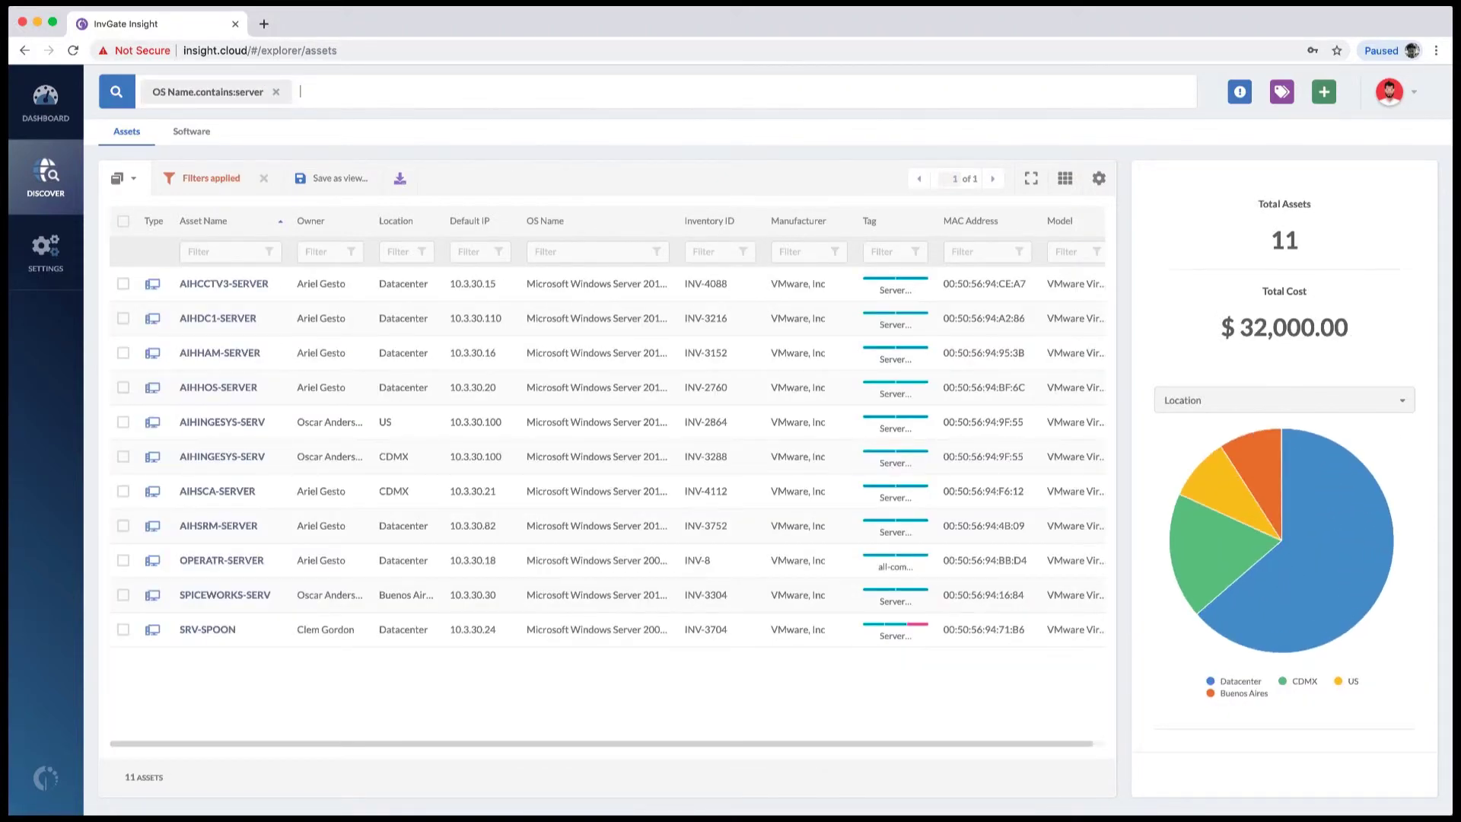
Add a filter for assets whose cost center is IT.
{"action": "key", "text": "Down"}
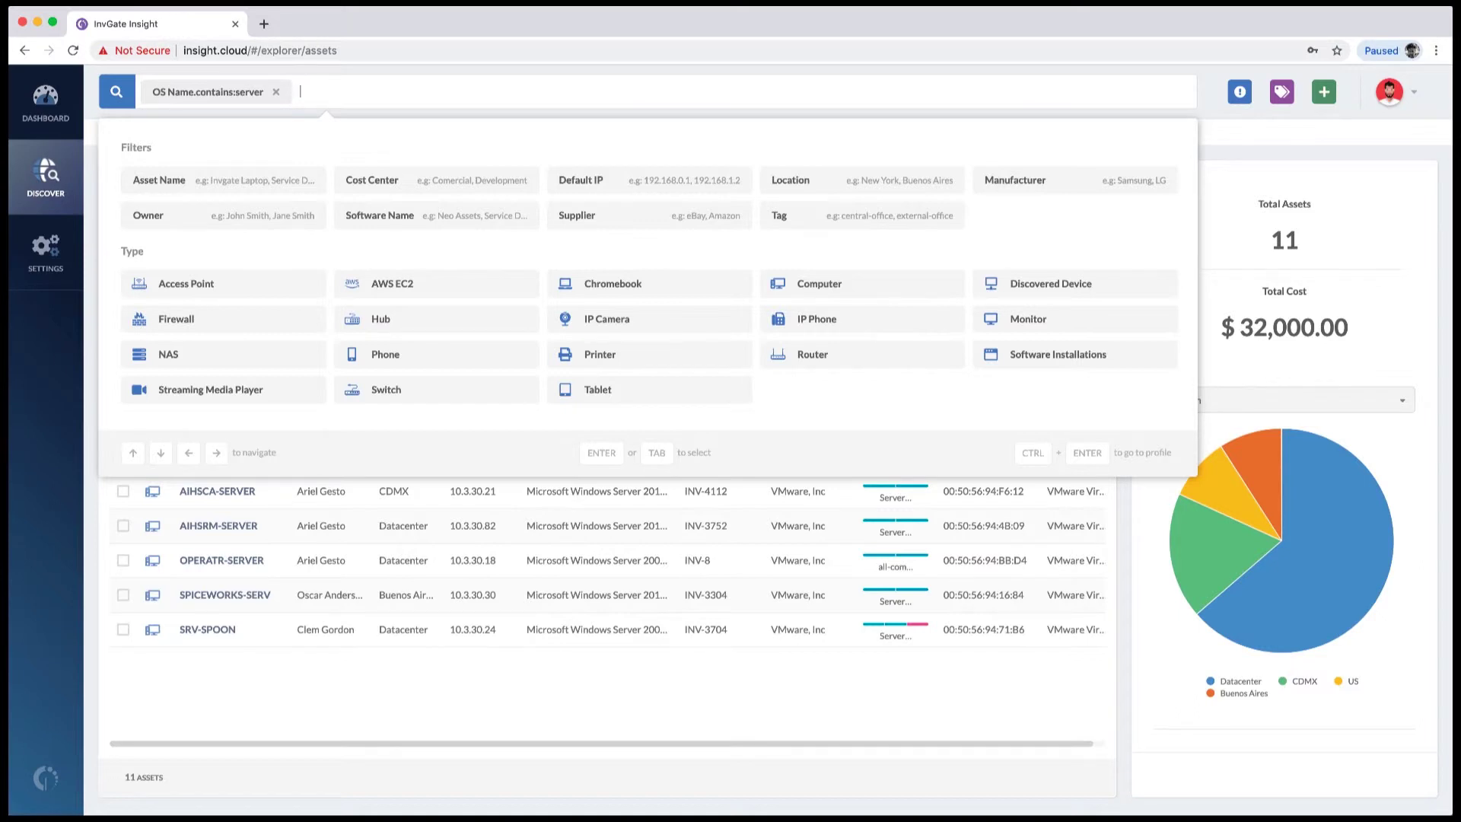
{"action": "type", "text": "cost"}
{"action": "key", "text": "Tab"}
{"action": "key", "text": "Down"}
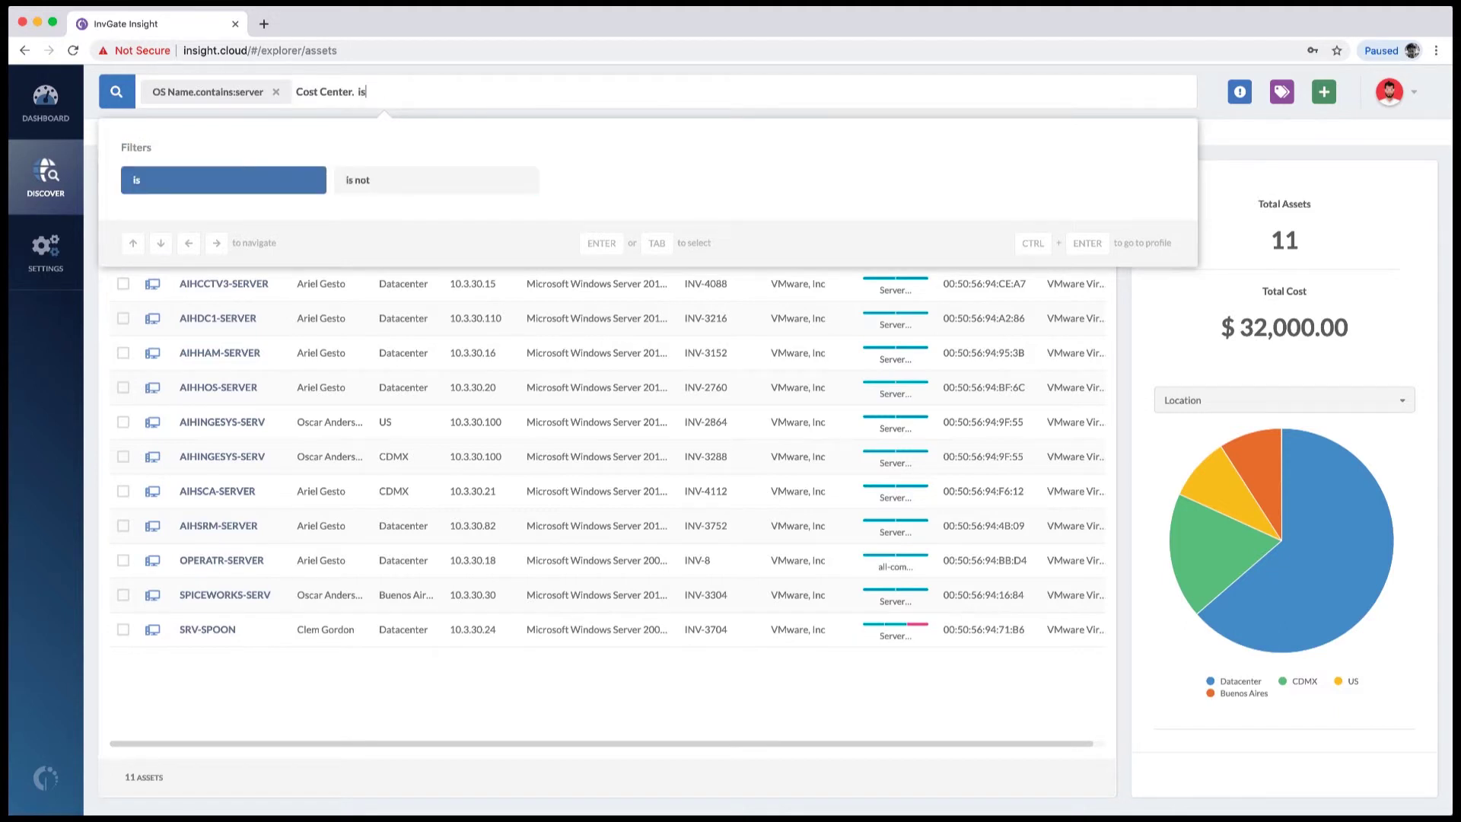
{"action": "key", "text": "Tab"}
{"action": "key", "text": "Return"}
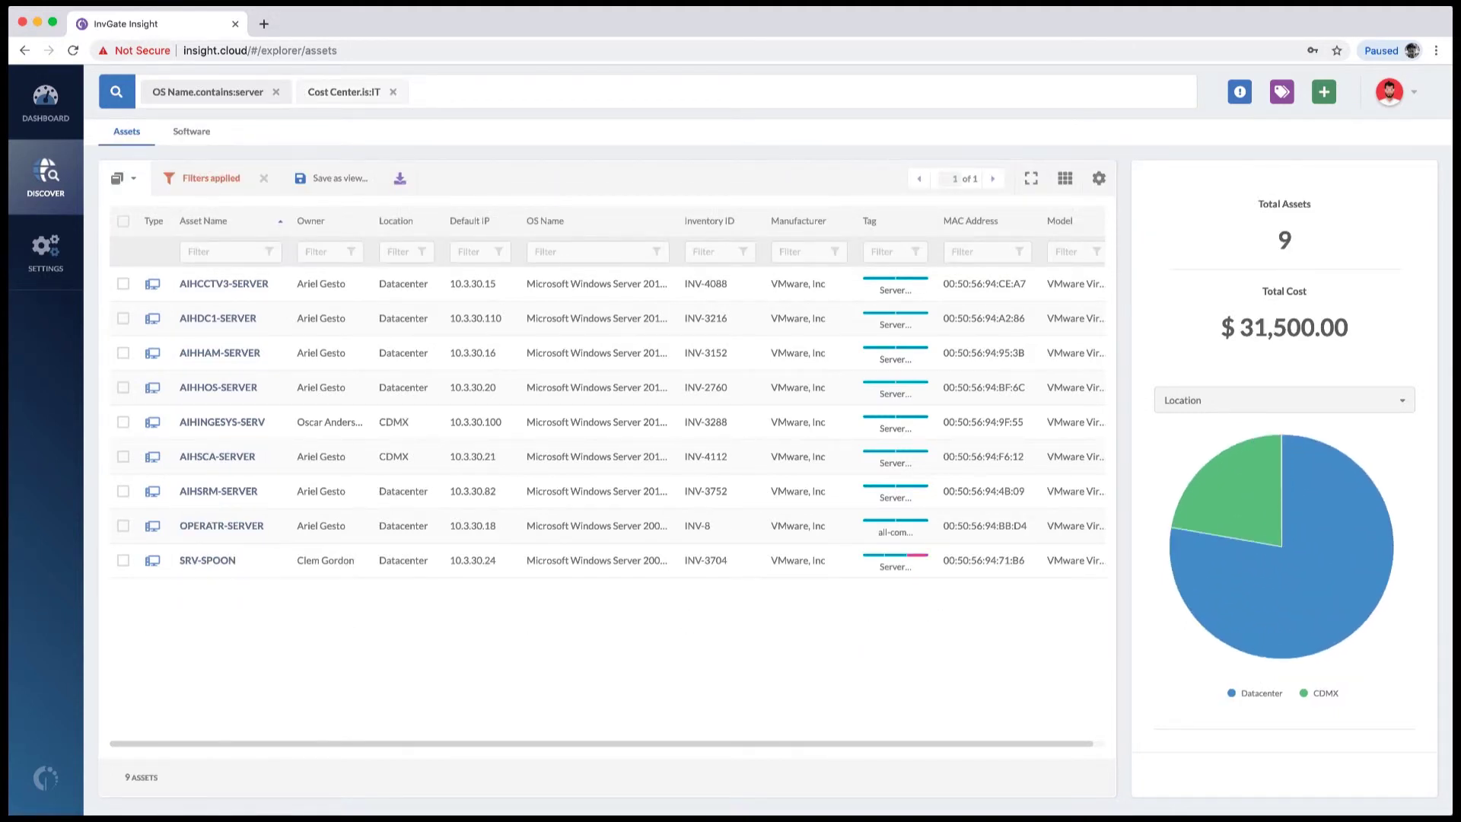
Add a filter for assets whose location is Datacenter.
{"action": "type", "text": "location"}
{"action": "key", "text": "Return"}
{"action": "type", "text": "is"}
{"action": "key", "text": "Return"}
{"action": "type", "text": "datacen"}
{"action": "key", "text": "Return"}
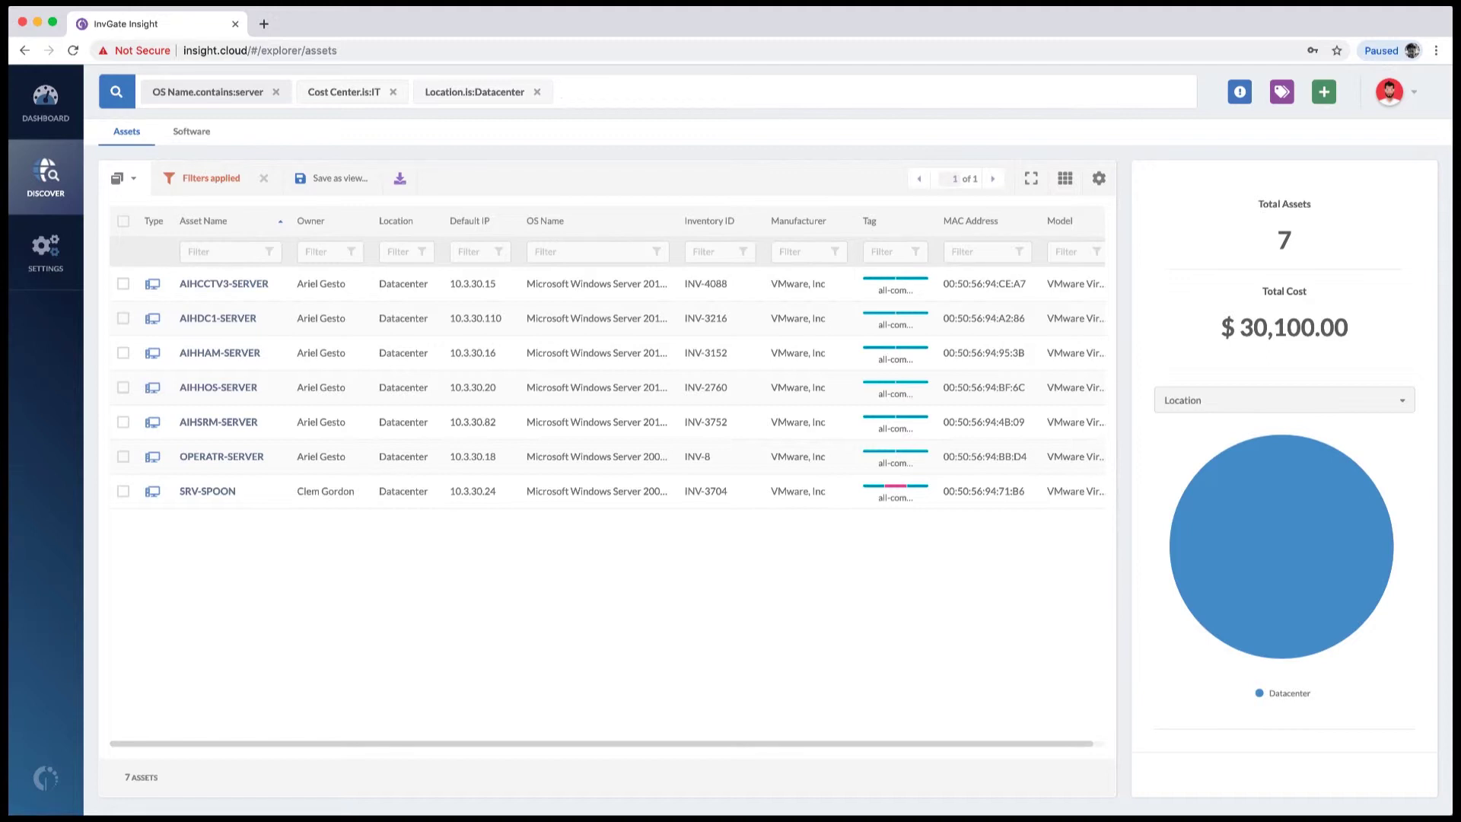
Add a filter for assets whose acquisition type is Rented.
{"action": "type", "text": "ac"}
{"action": "key", "text": "Down"}
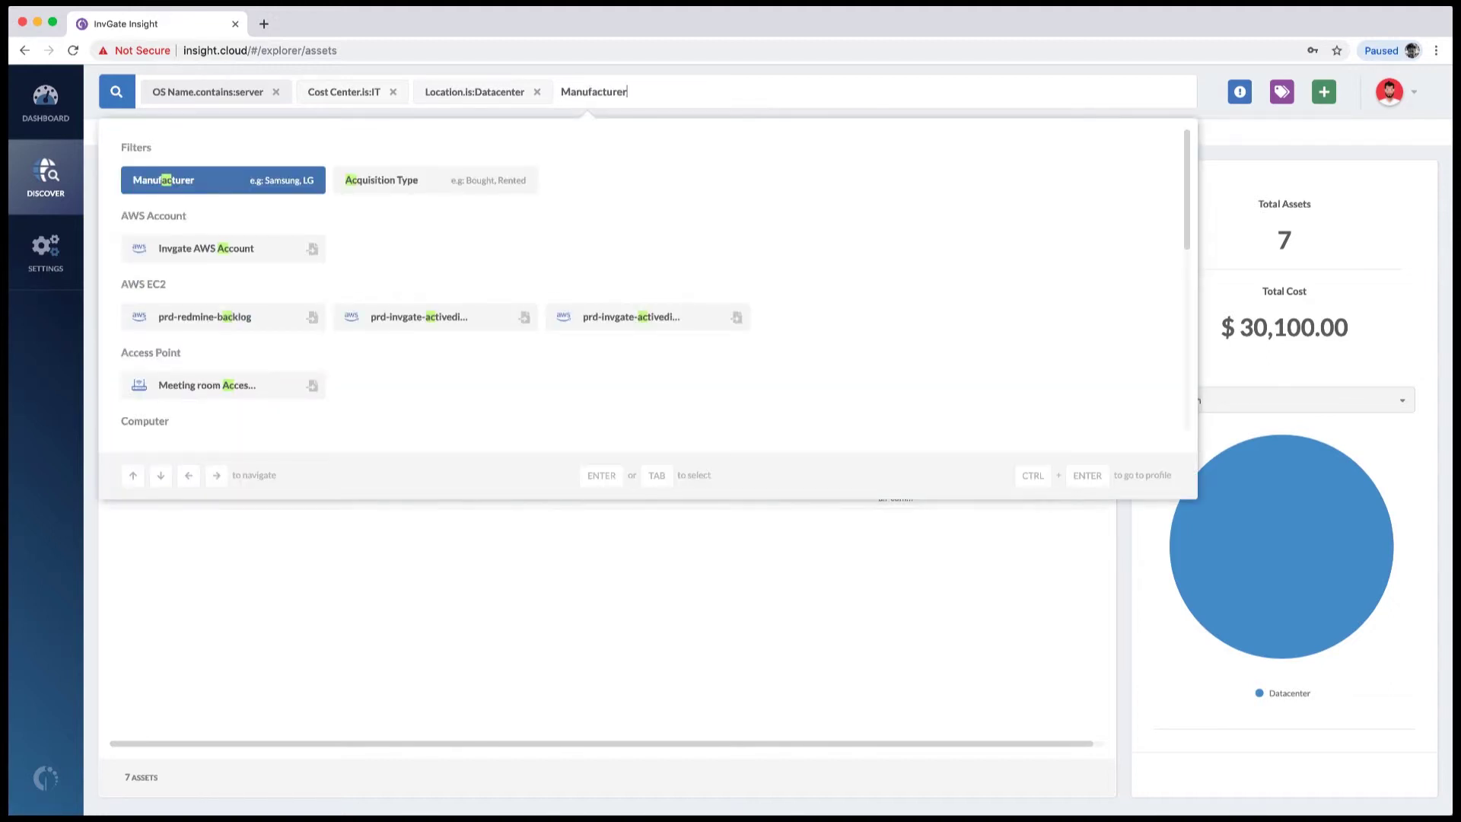
{"action": "key", "text": "Return"}
{"action": "key", "text": "Down"}
{"action": "key", "text": "Return"}
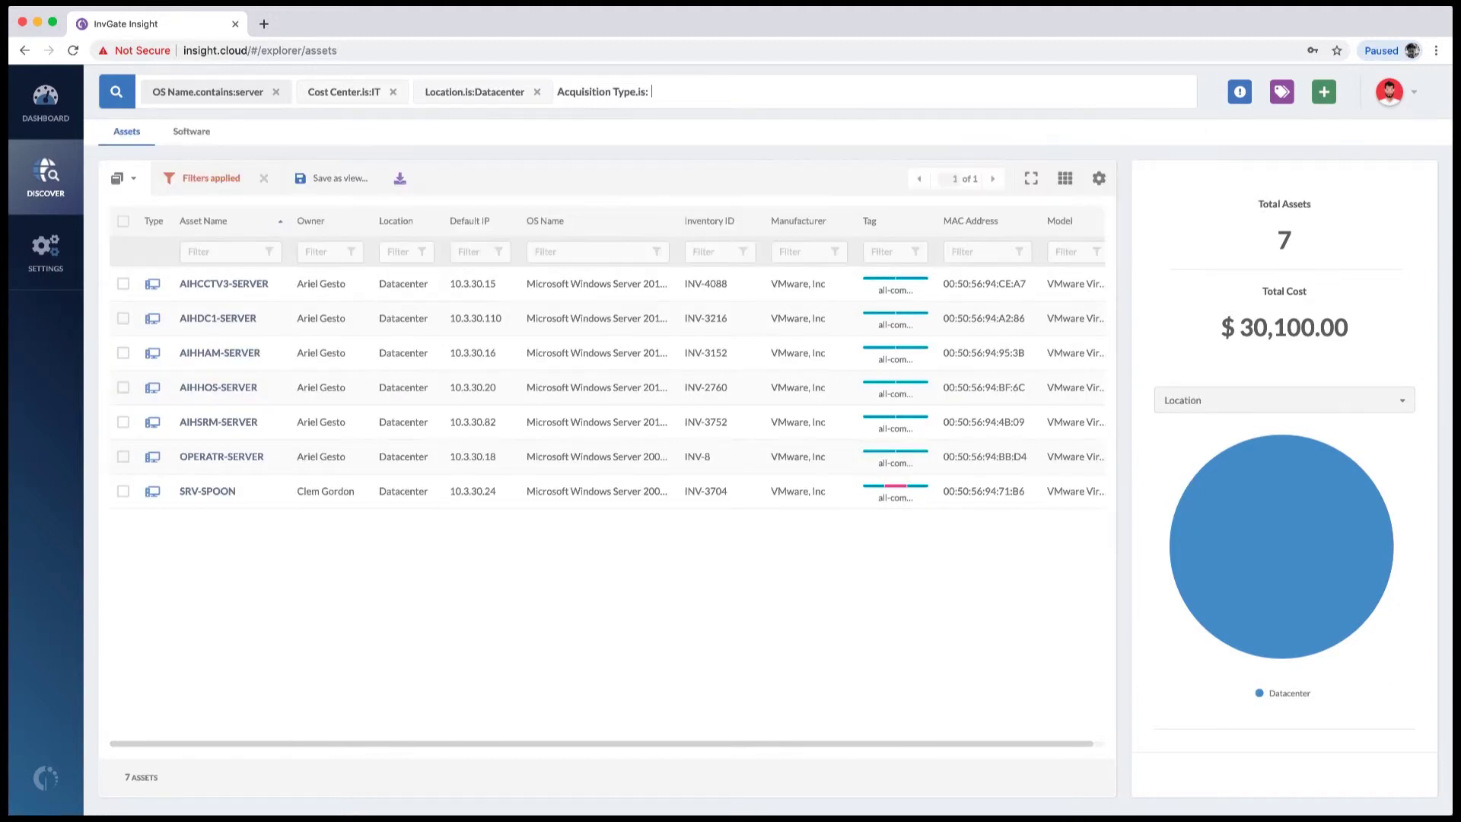
{"action": "key", "text": "Down"}
{"action": "key", "text": "Right"}
{"action": "key", "text": "Right"}
{"action": "key", "text": "Return"}
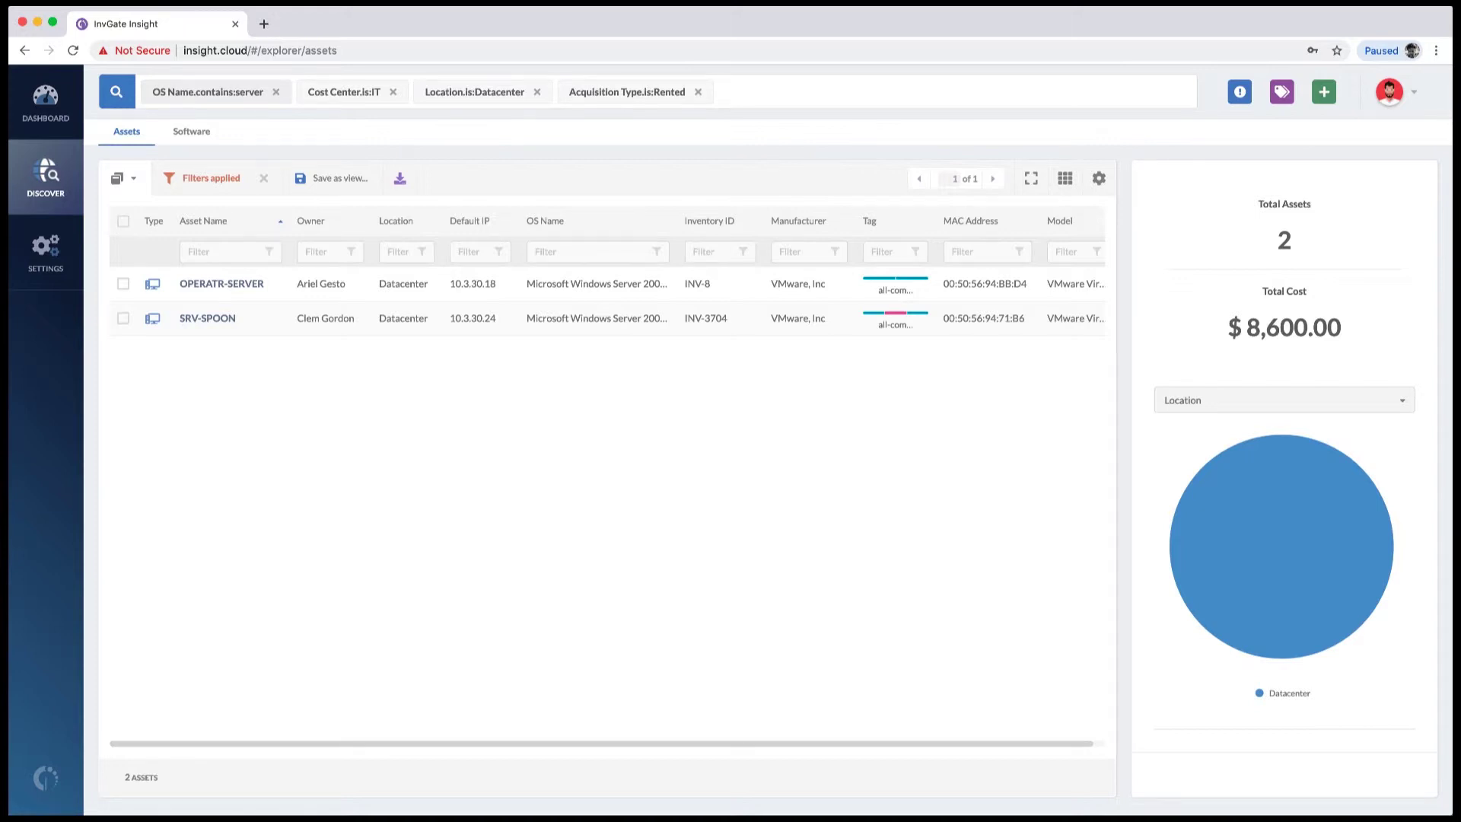
Save the filtered list as a custom view titled "Demo Ari6" and check the list of saved views.
{"action": "left_click", "coordinate": [324, 177]}
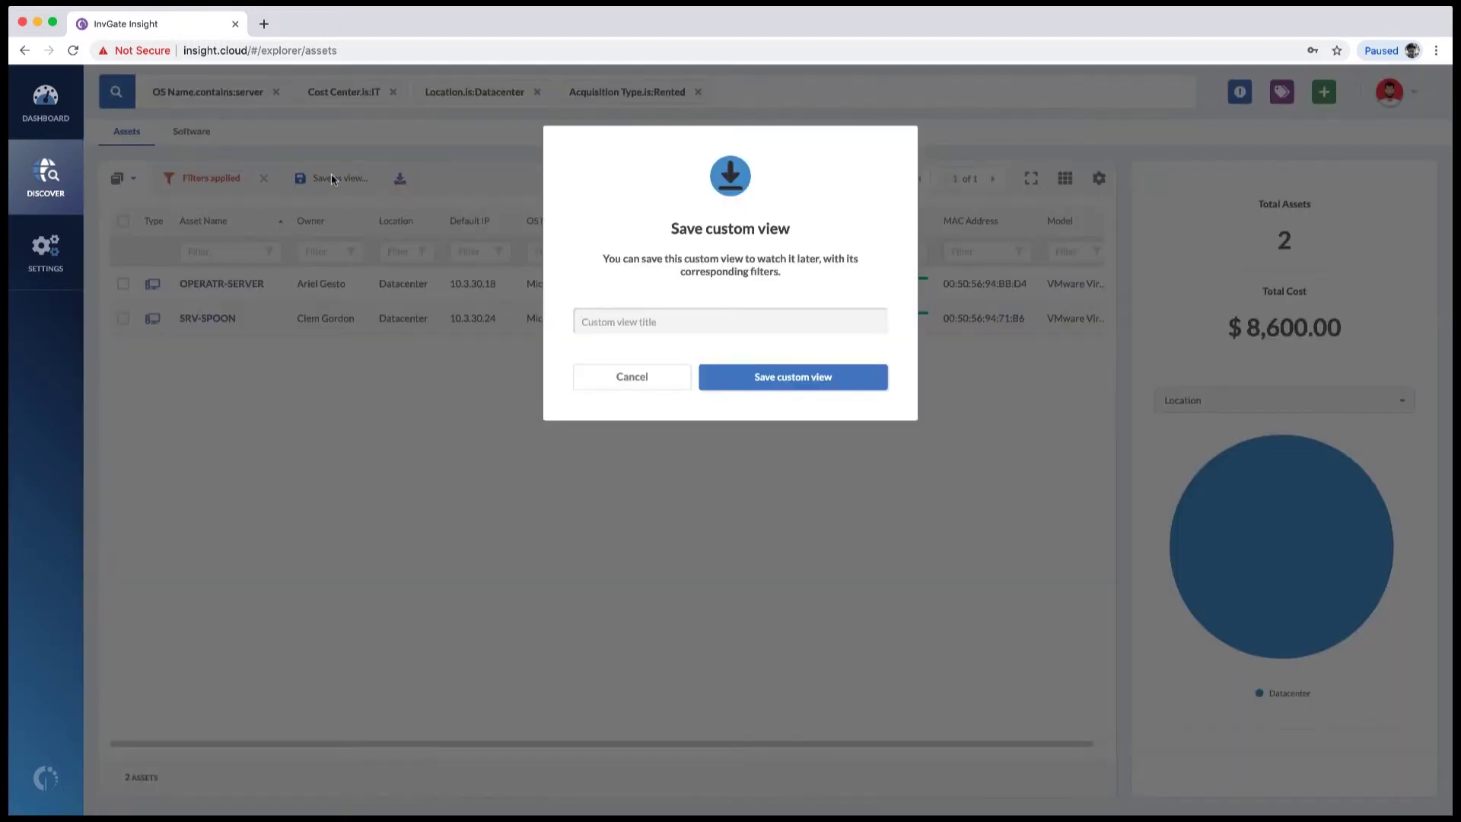
{"action": "left_click", "coordinate": [614, 328]}
{"action": "type", "text": "Demo Ari6"}
{"action": "left_click", "coordinate": [757, 377]}
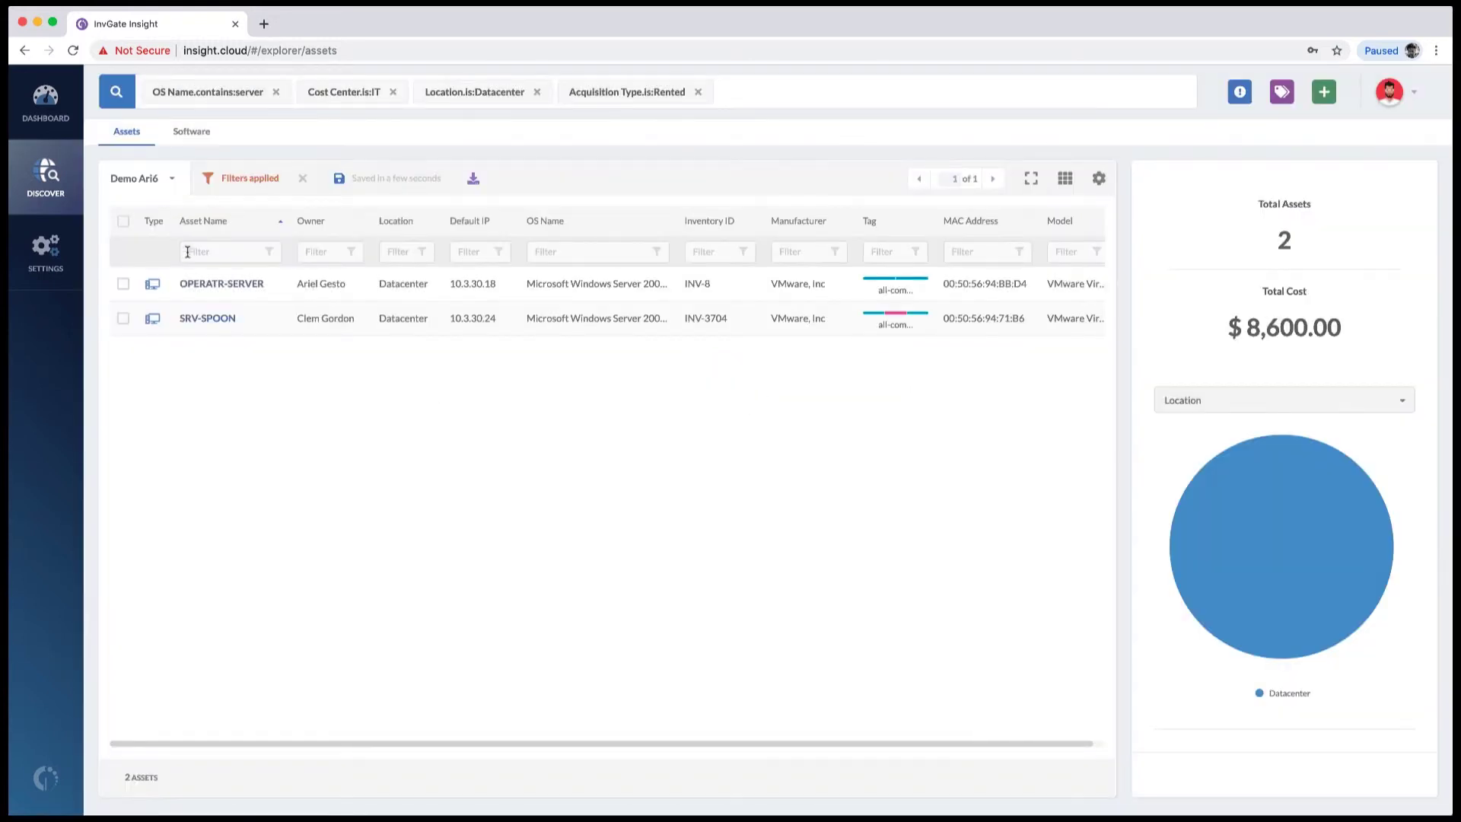
{"action": "left_click", "coordinate": [174, 180]}
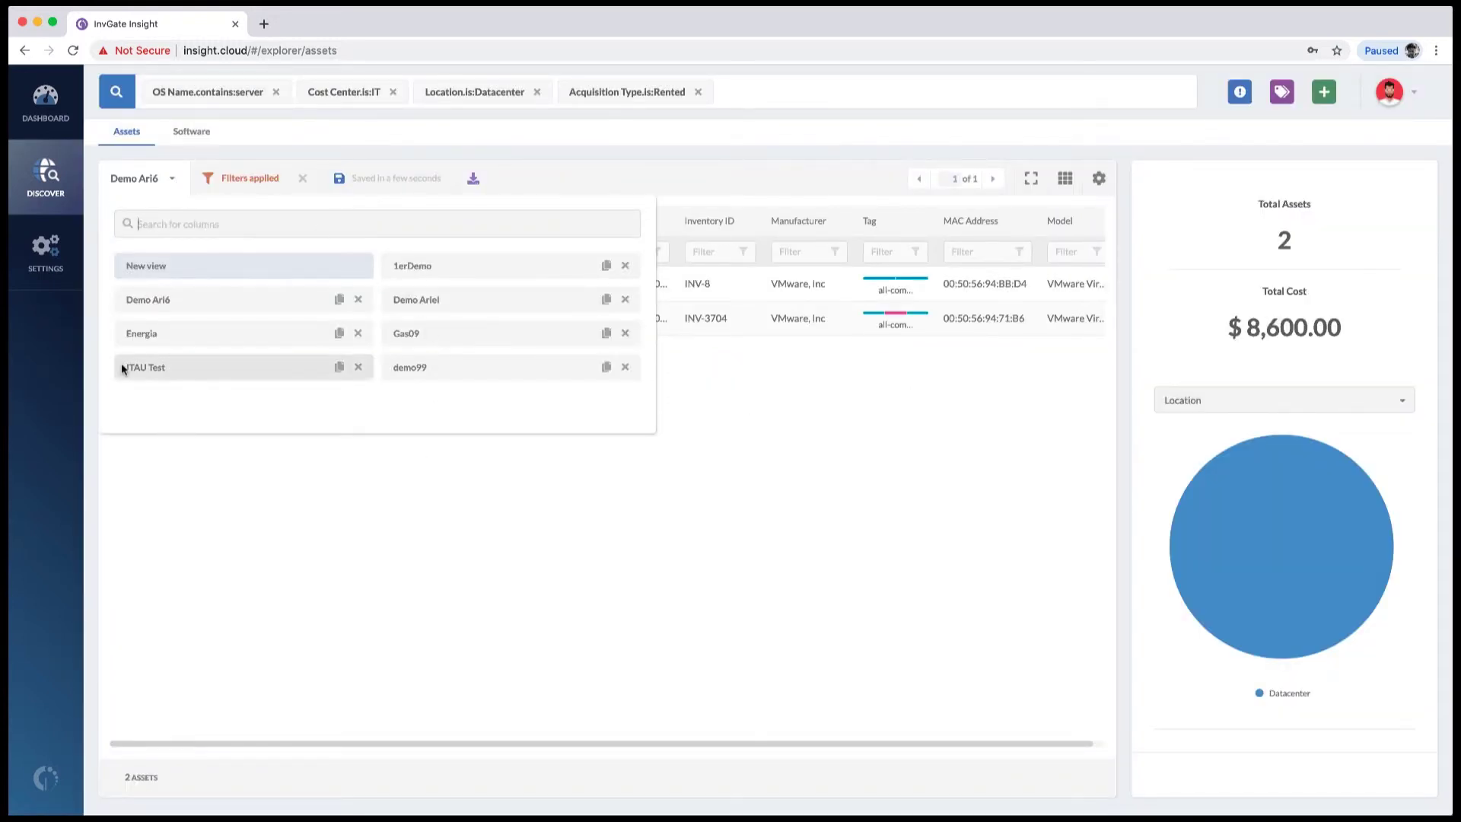
{"action": "left_click", "coordinate": [347, 536]}
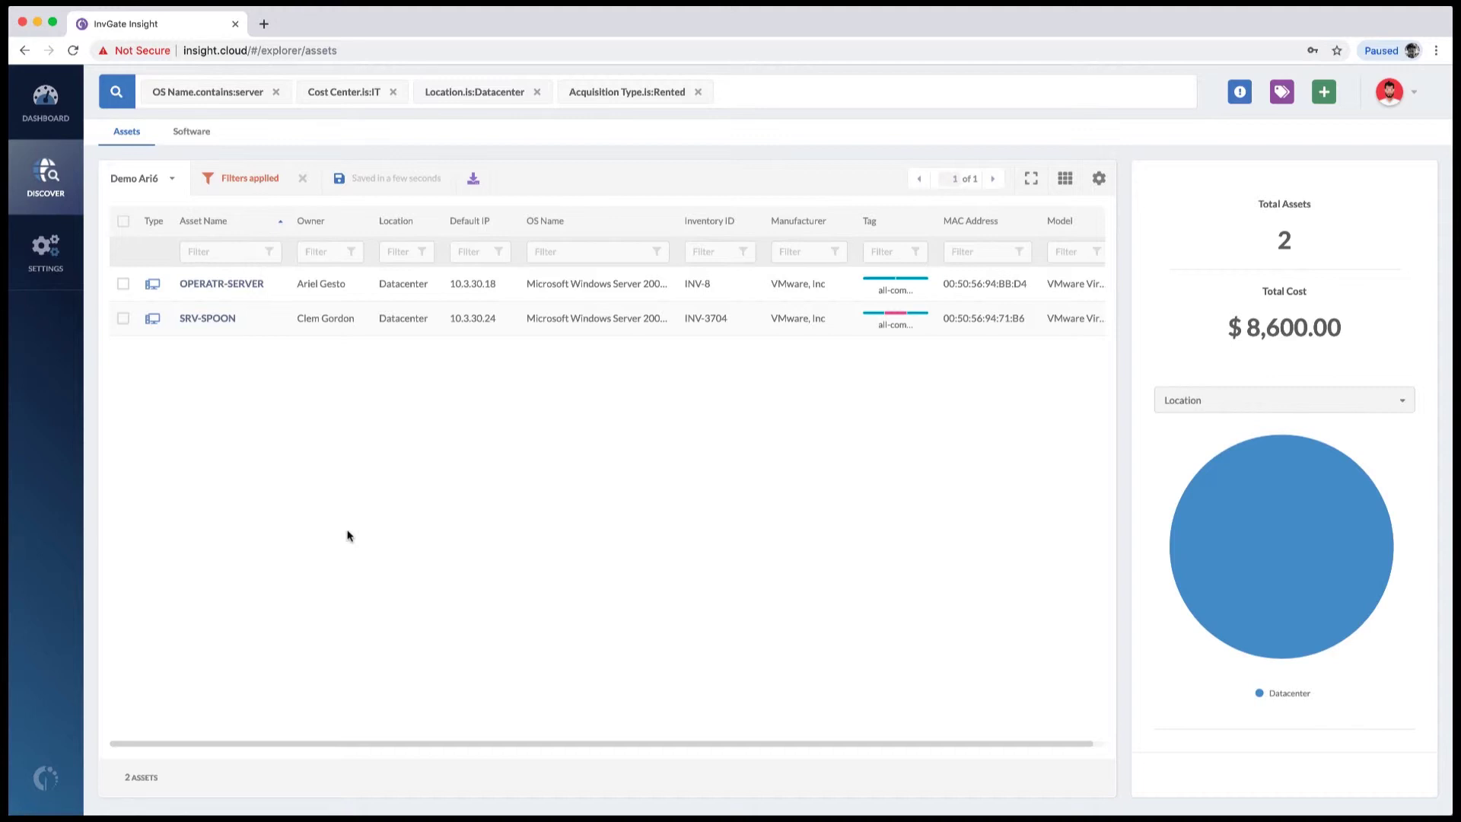
Clear all applied filters and filter the asset list to locations inside of LATAM.
{"action": "left_click", "coordinate": [302, 180]}
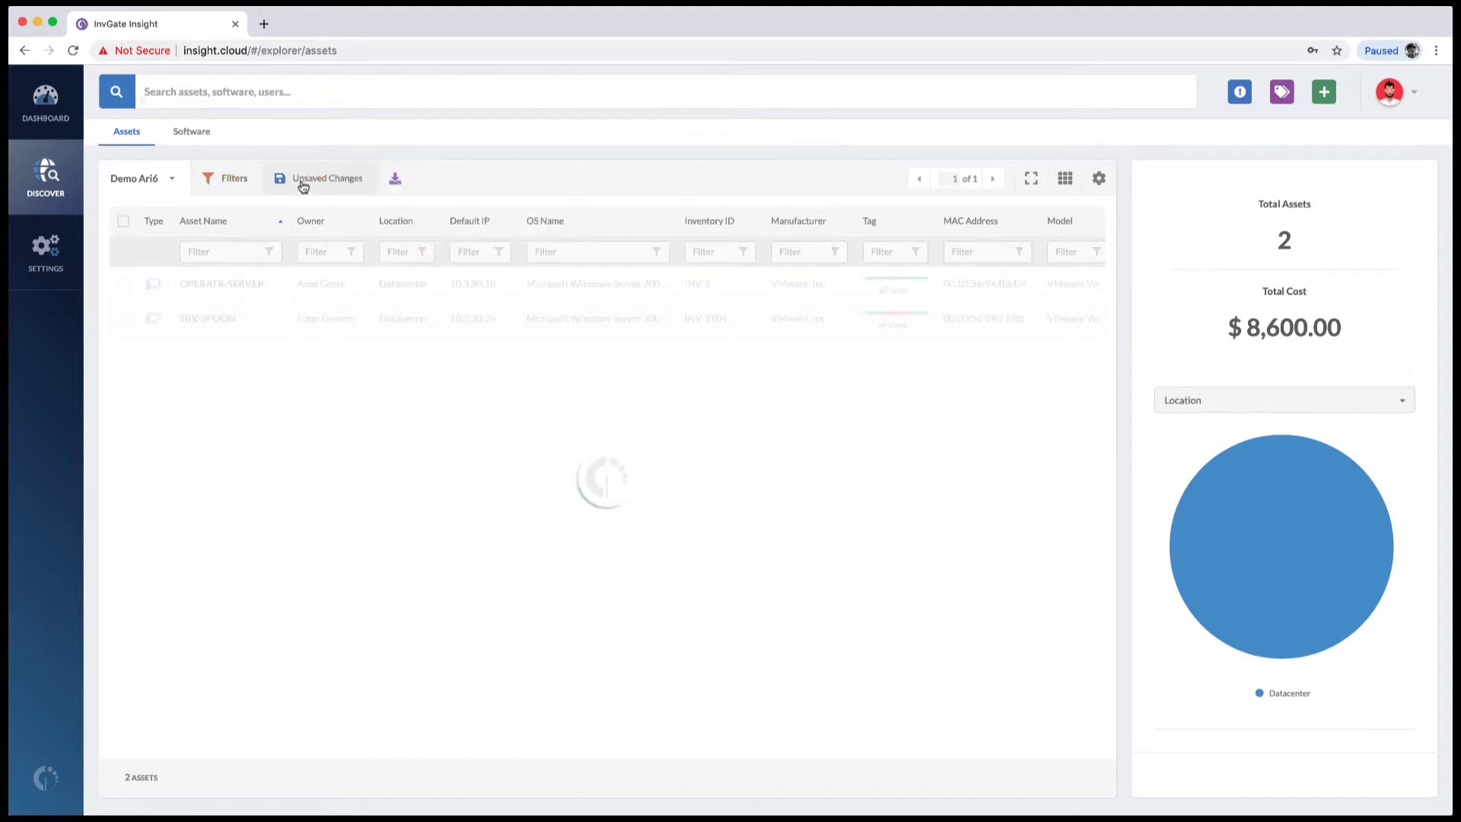
{"action": "left_click", "coordinate": [189, 90]}
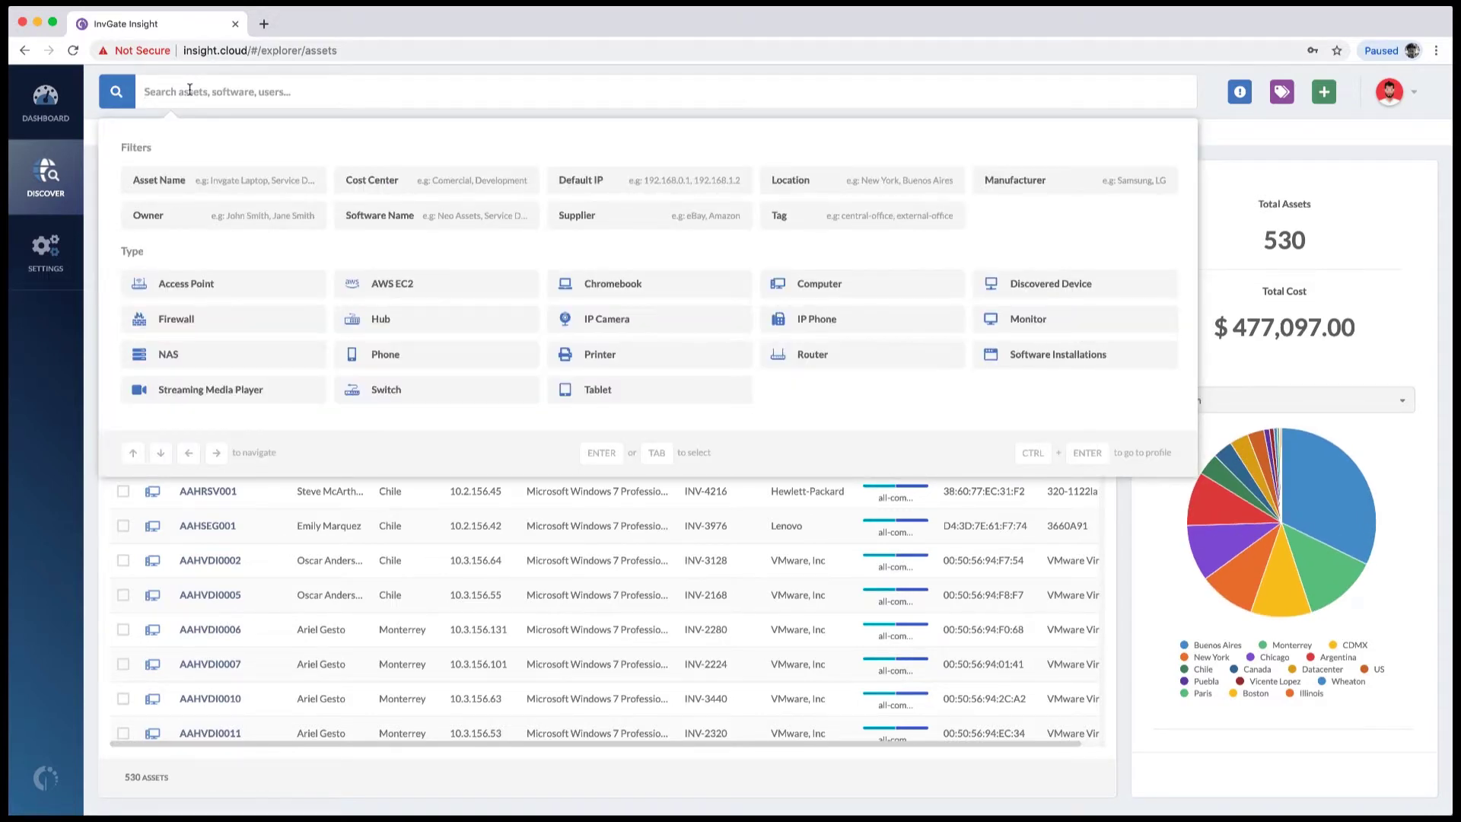
{"action": "type", "text": "loca"}
{"action": "key", "text": "Tab"}
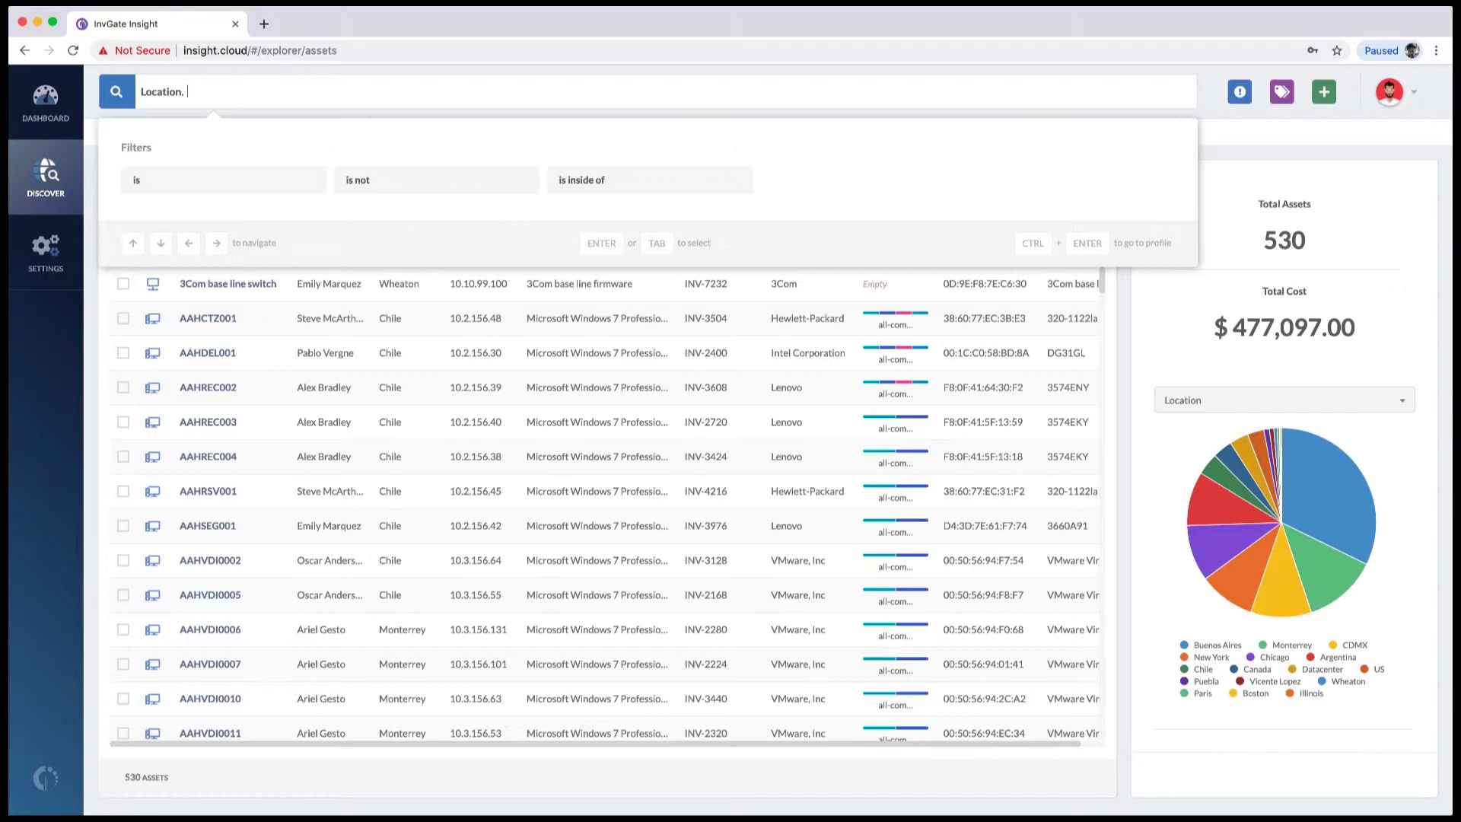
{"action": "type", "text": "is"}
{"action": "key", "text": "Right"}
{"action": "key", "text": "Right"}
{"action": "key", "text": "Tab"}
{"action": "type", "text": "lata"}
{"action": "key", "text": "Tab"}
{"action": "key", "text": "Return"}
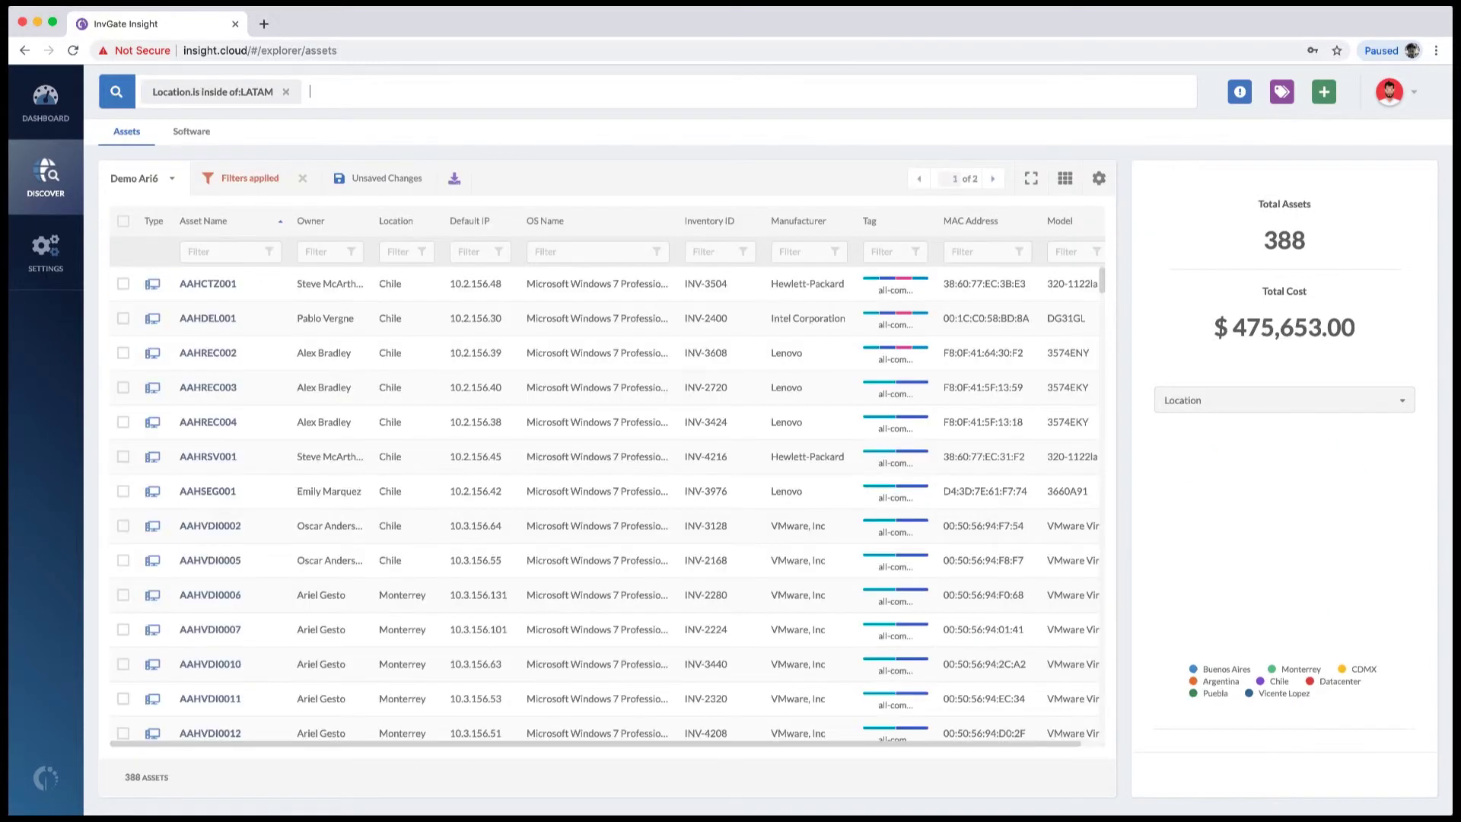
Add a filter for assets whose computer health status is Critical.
{"action": "type", "text": "heal"}
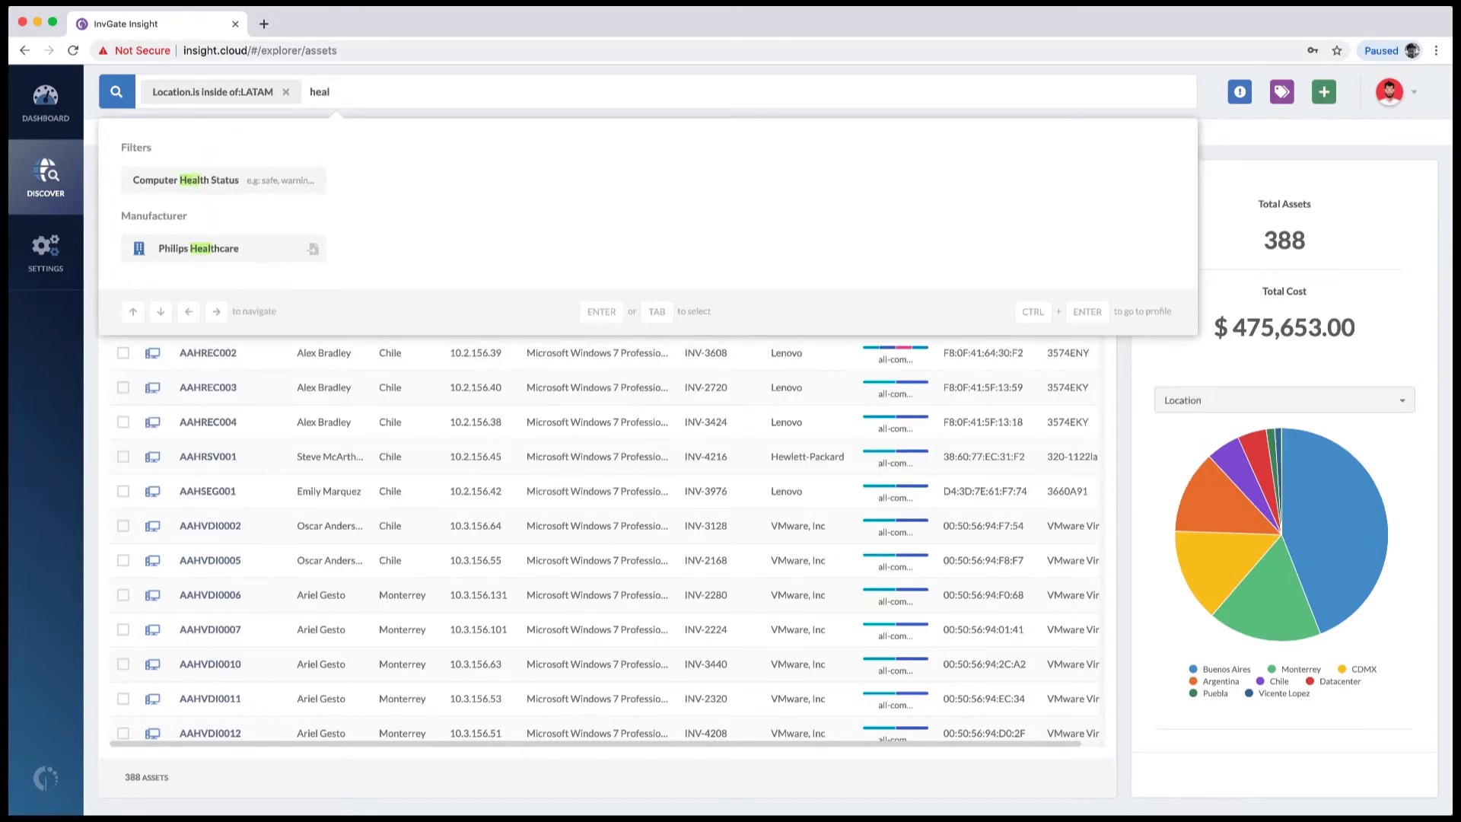
{"action": "key", "text": "Tab"}
{"action": "type", "text": "is"}
{"action": "key", "text": "Tab"}
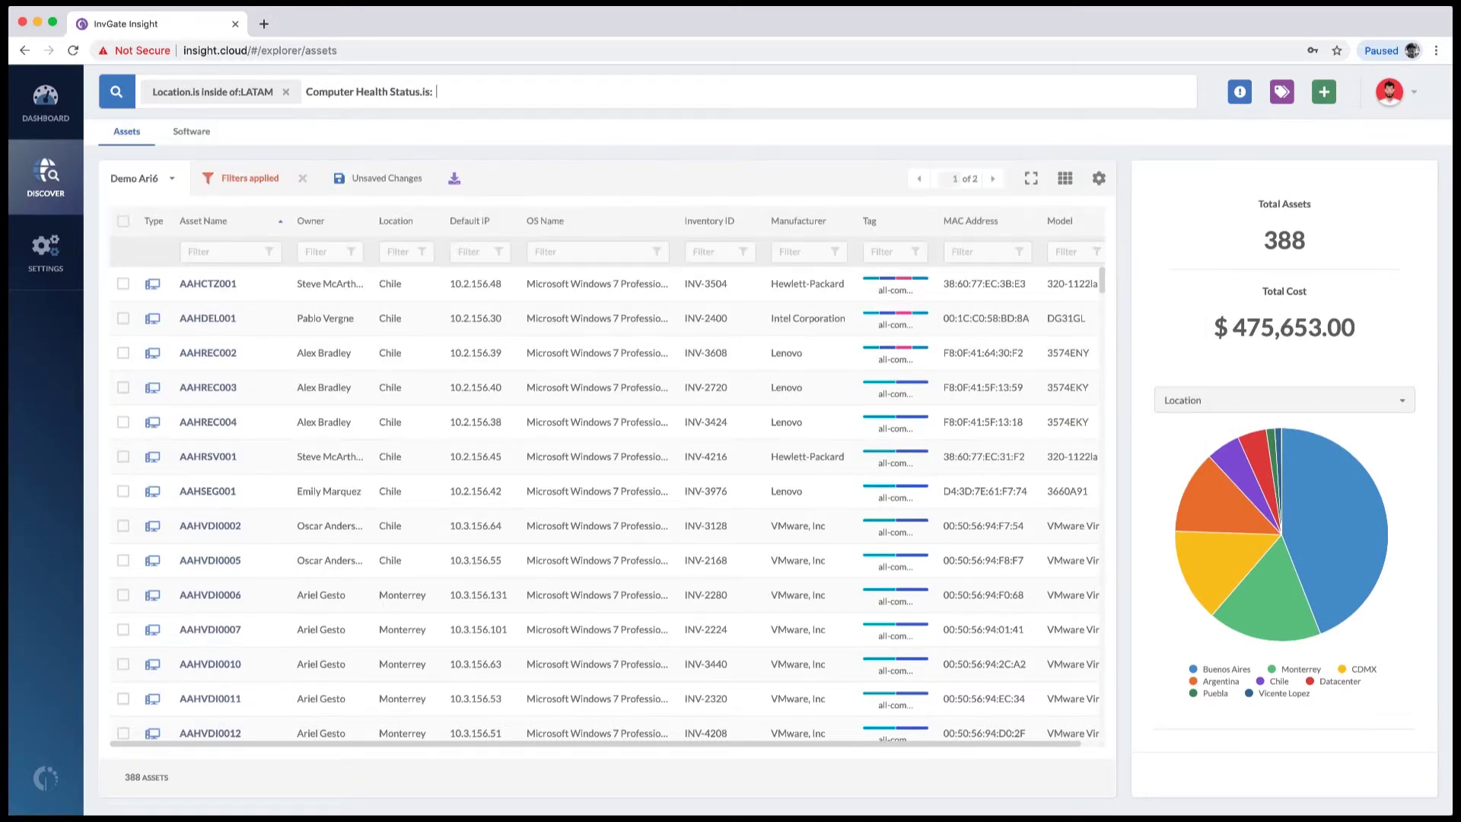
{"action": "type", "text": "Safe"}
{"action": "key", "text": "Right"}
{"action": "key", "text": "Right"}
{"action": "key", "text": "Tab"}
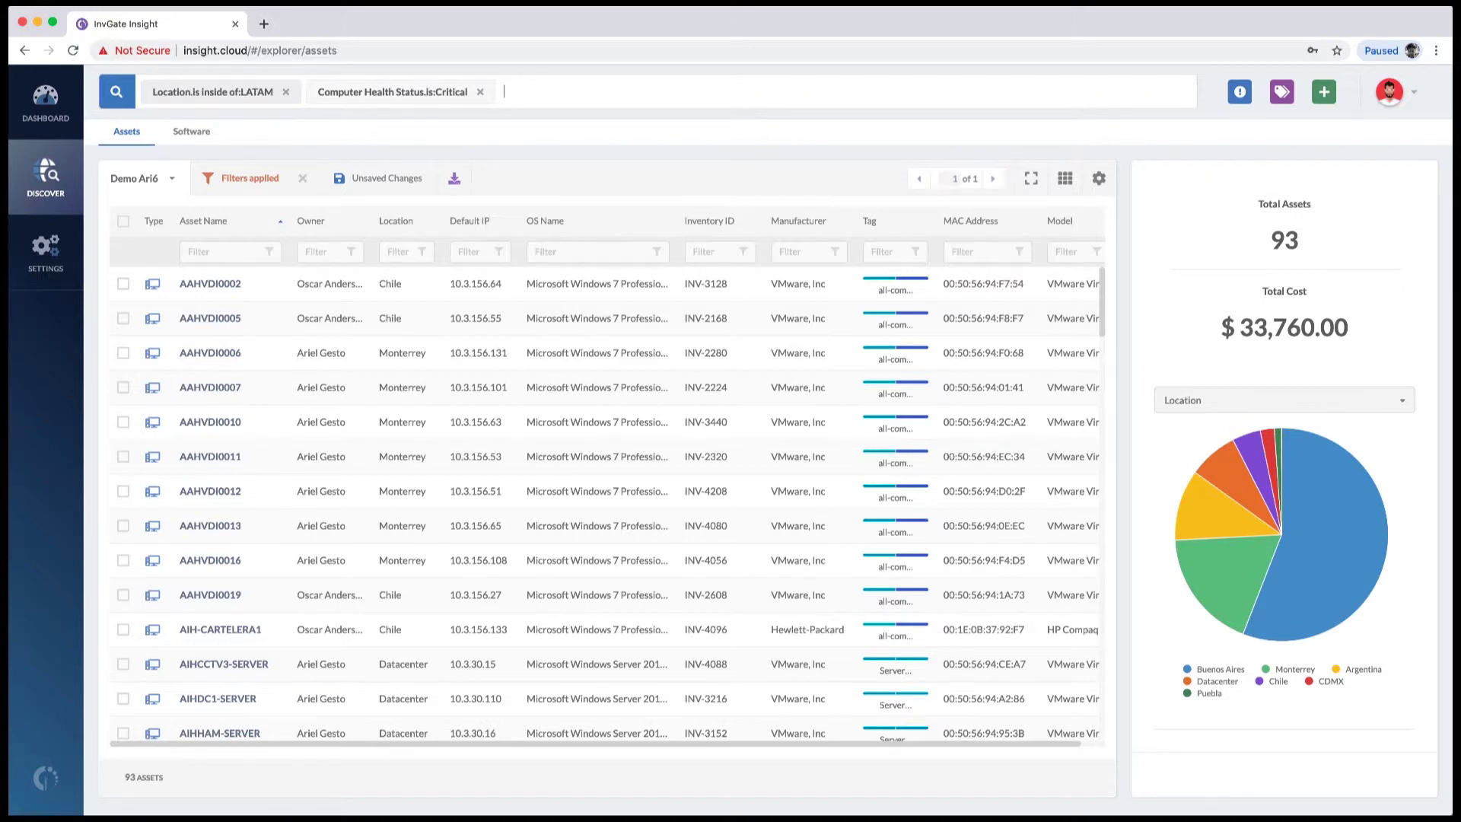
Add a filter for assets whose tag is PCI-Compliance.
{"action": "type", "text": "tag"}
{"action": "key", "text": "Return"}
{"action": "key", "text": "Return"}
{"action": "type", "text": "pc"}
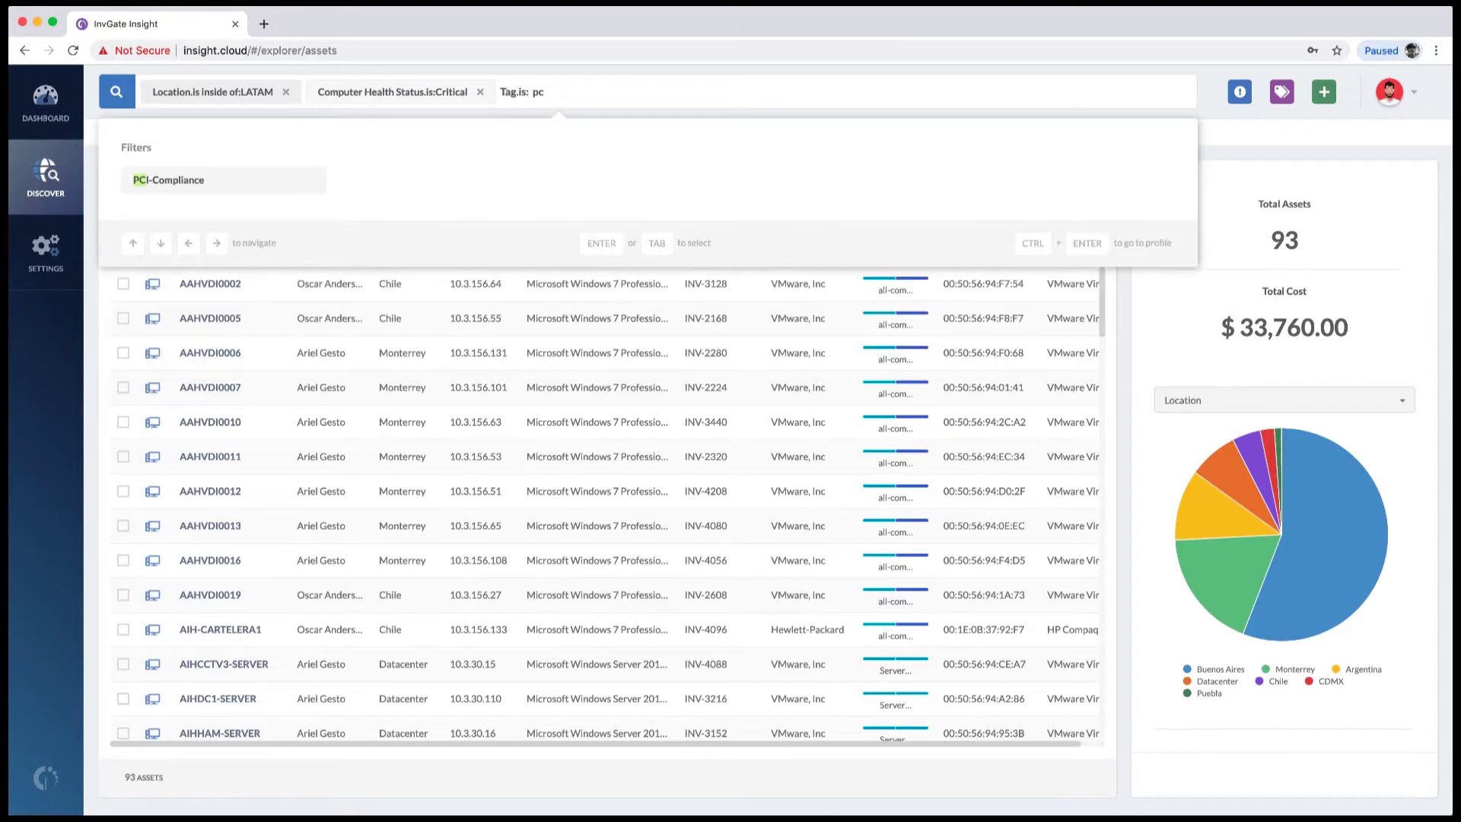
{"action": "key", "text": "Down"}
{"action": "key", "text": "Return"}
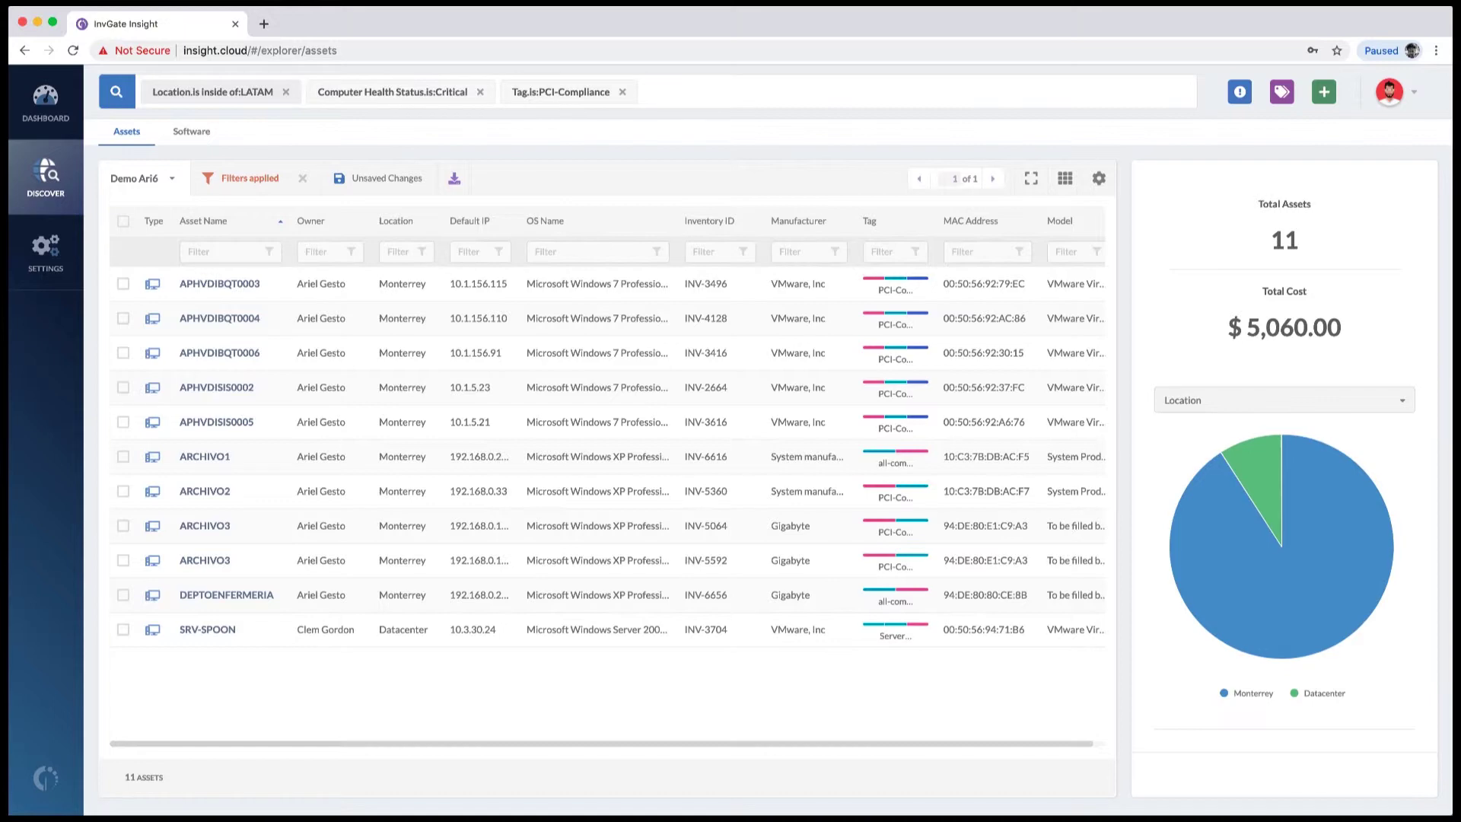
Add a filter for assets whose number of computer open tickets is greater than 0.
{"action": "type", "text": "i"}
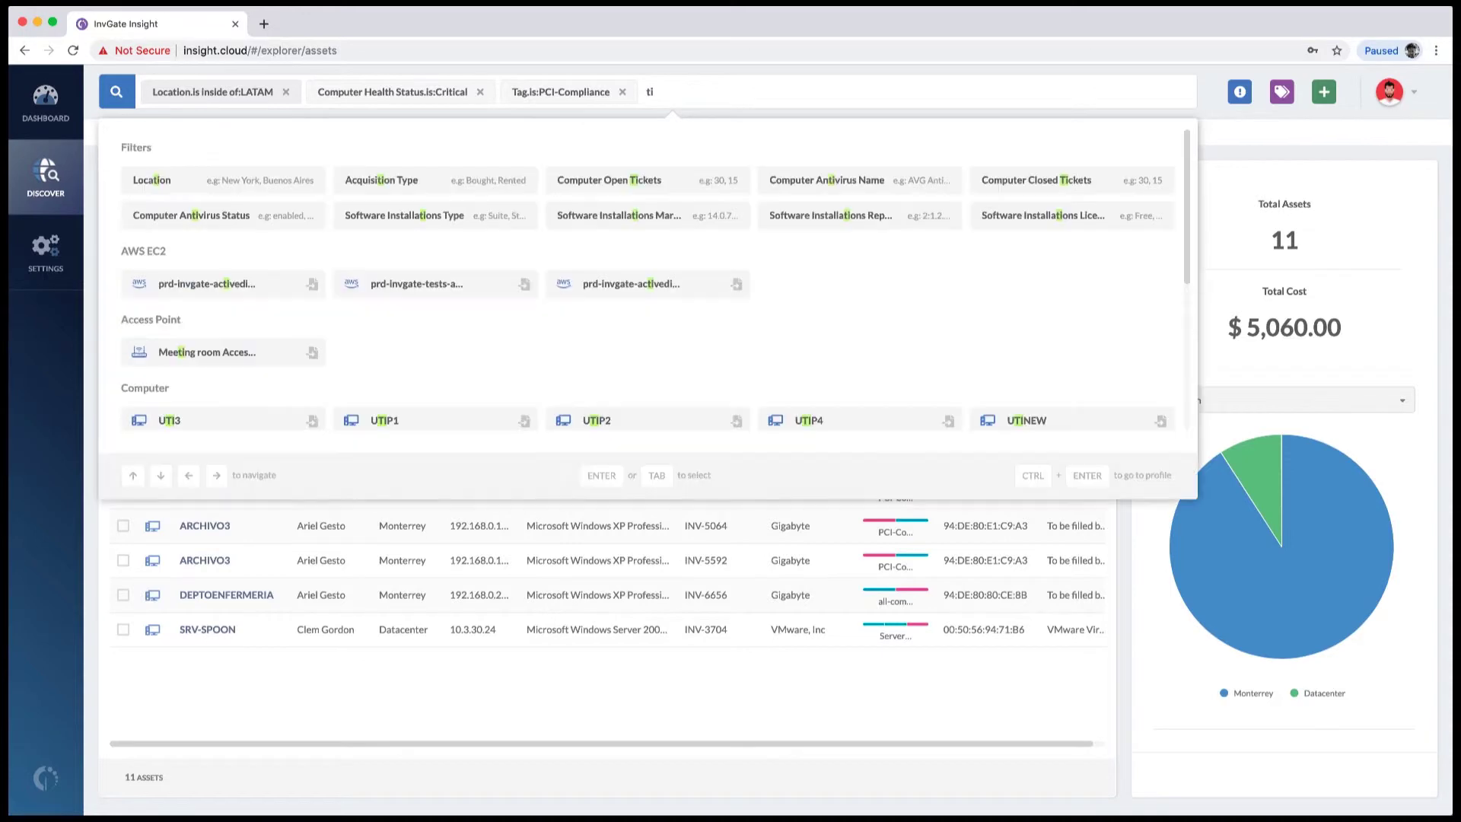
{"action": "key", "text": "Down"}
{"action": "key", "text": "Right"}
{"action": "key", "text": "Right"}
{"action": "key", "text": "Return"}
{"action": "key", "text": "Down"}
{"action": "key", "text": "Right"}
{"action": "key", "text": "Right"}
{"action": "key", "text": "Return"}
{"action": "type", "text": "0"}
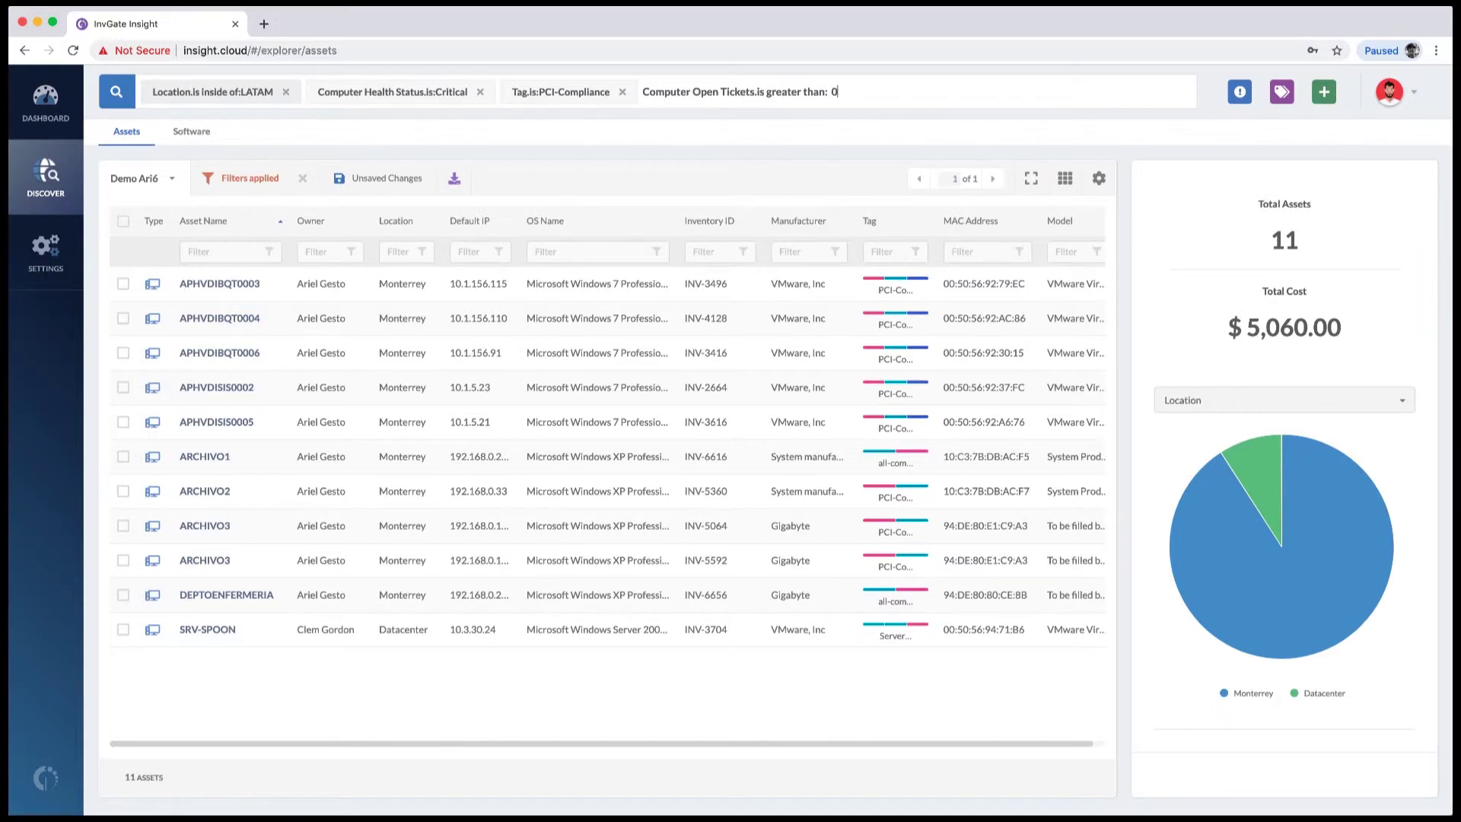
{"action": "key", "text": "Return"}
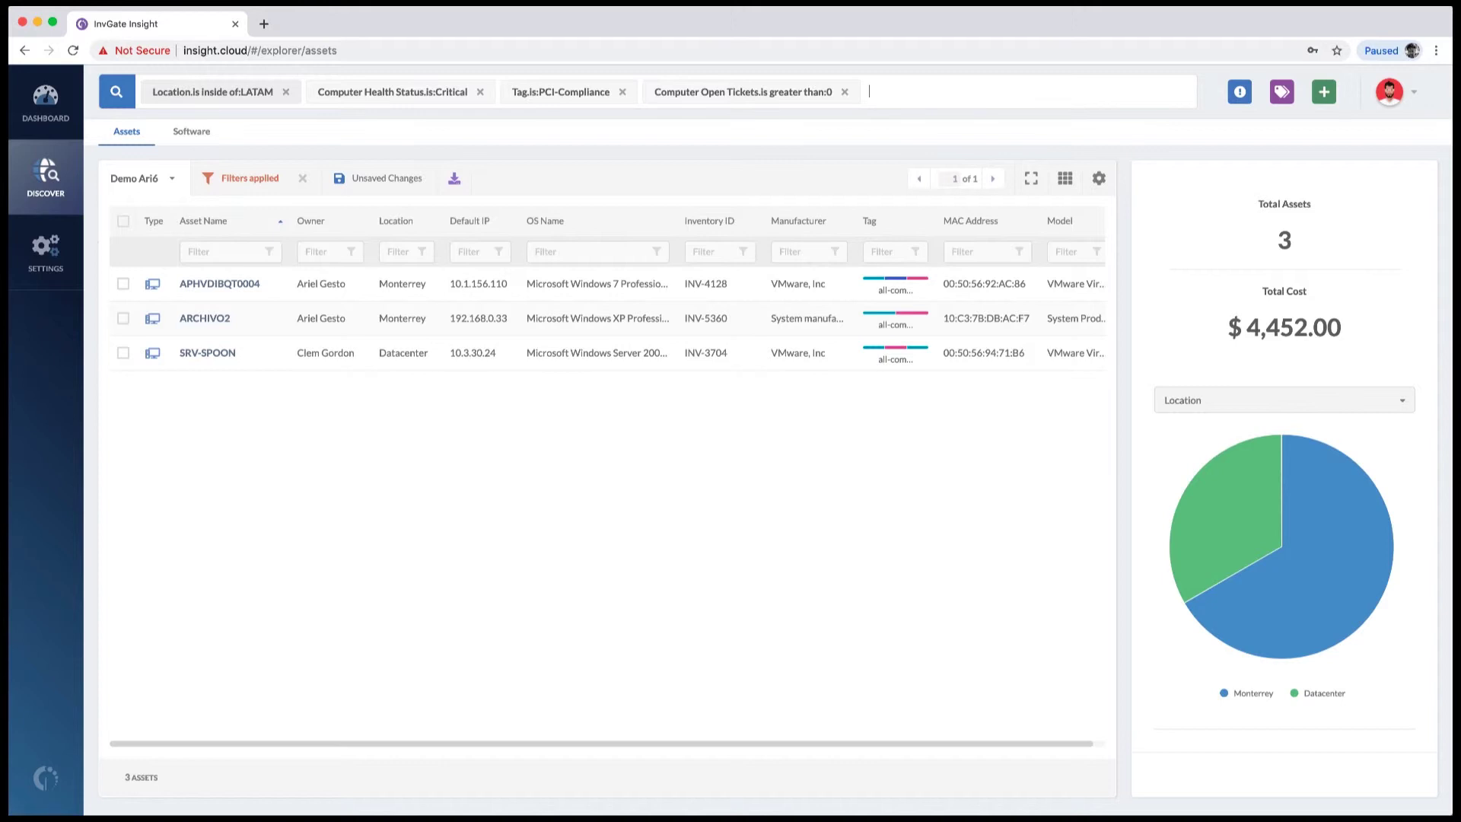
Open the SRV-SPOON asset's profile, discarding the pending view changes, and expand its health status details.
{"action": "left_click", "coordinate": [187, 355]}
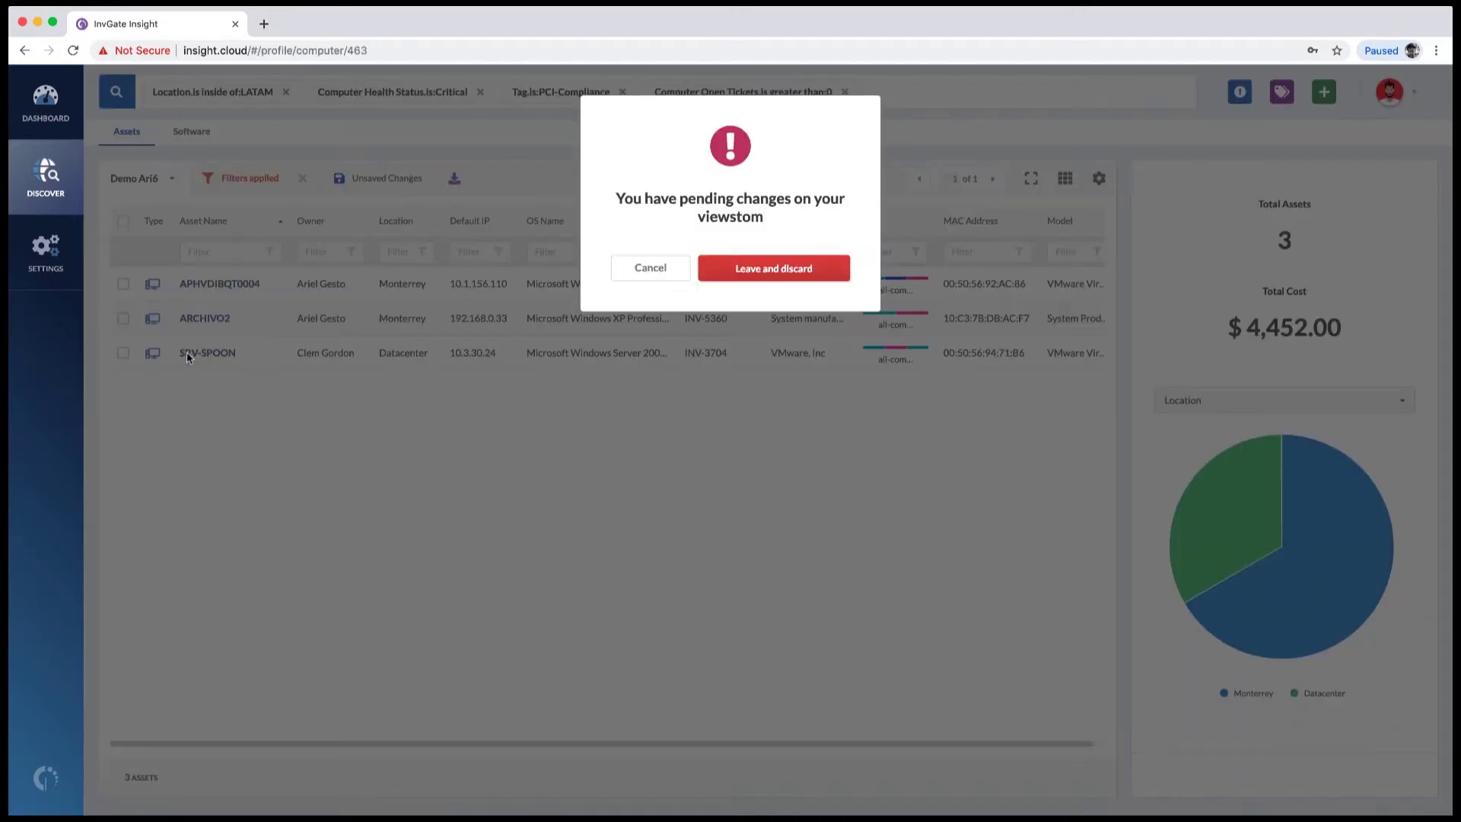
{"action": "left_click", "coordinate": [710, 271]}
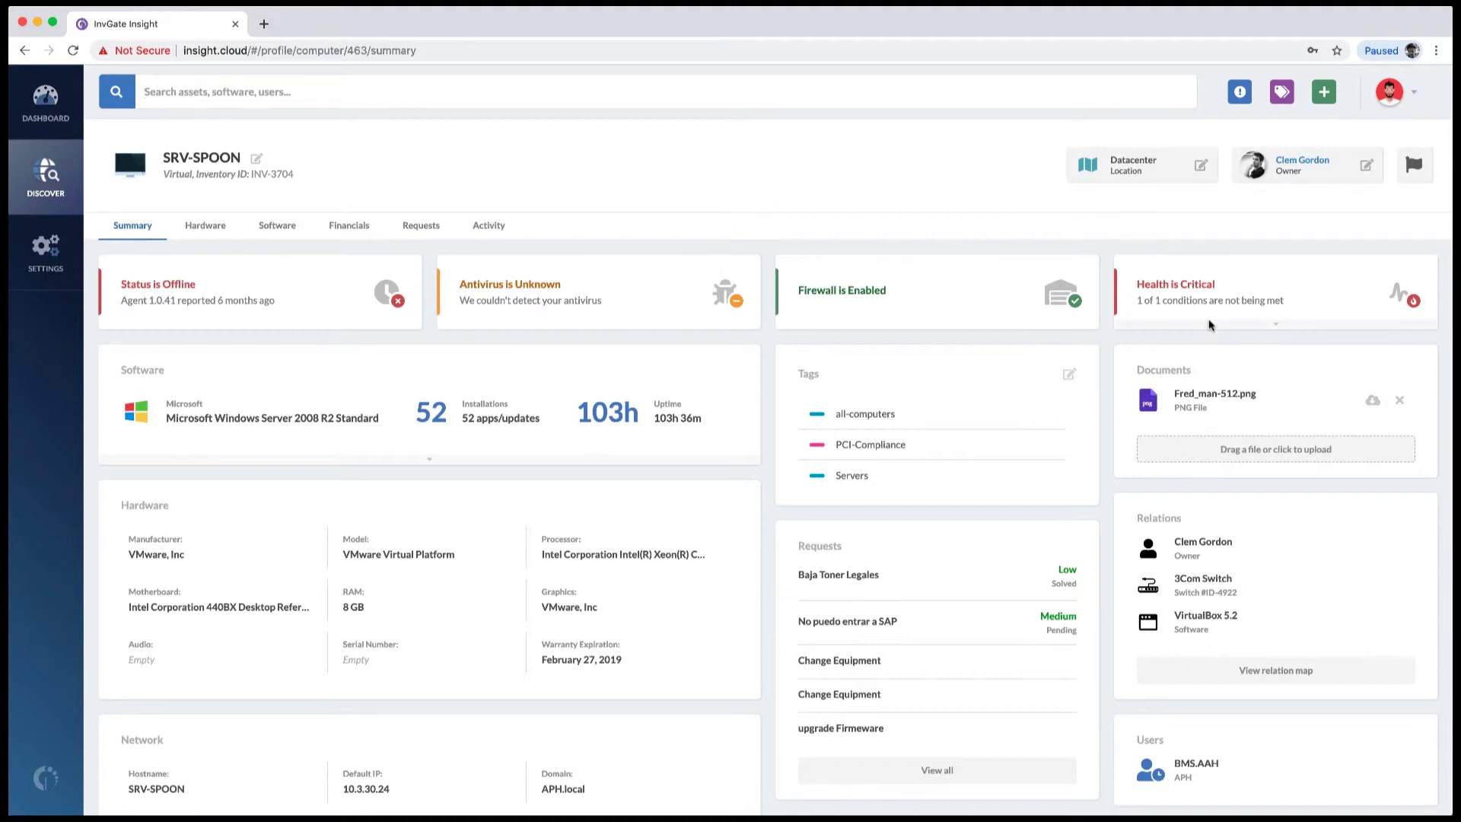
{"action": "left_click", "coordinate": [1240, 327]}
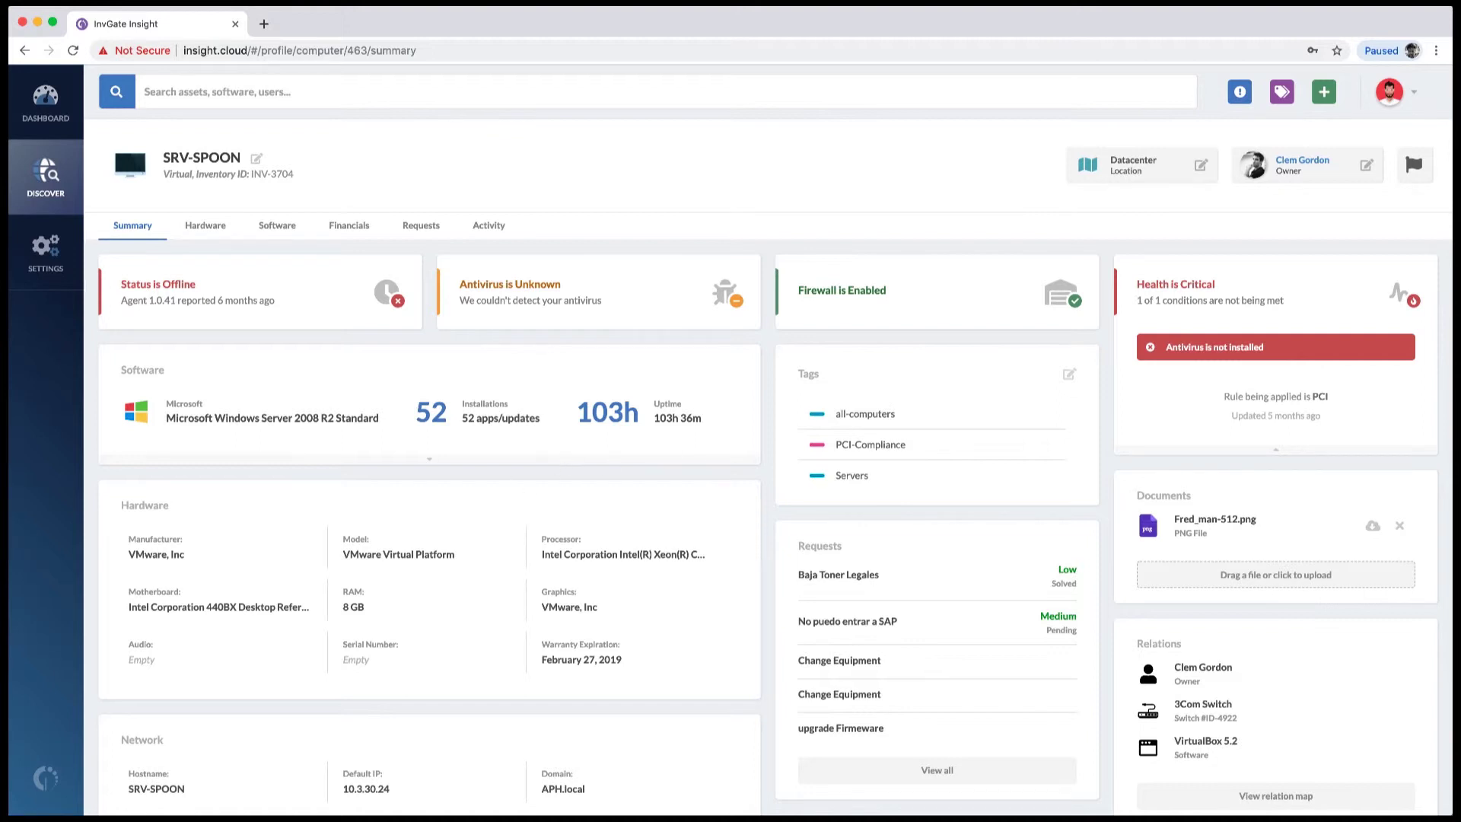
{"action": "scroll", "coordinate": [639, 531], "scroll_direction": "down", "scroll_amount": 1}
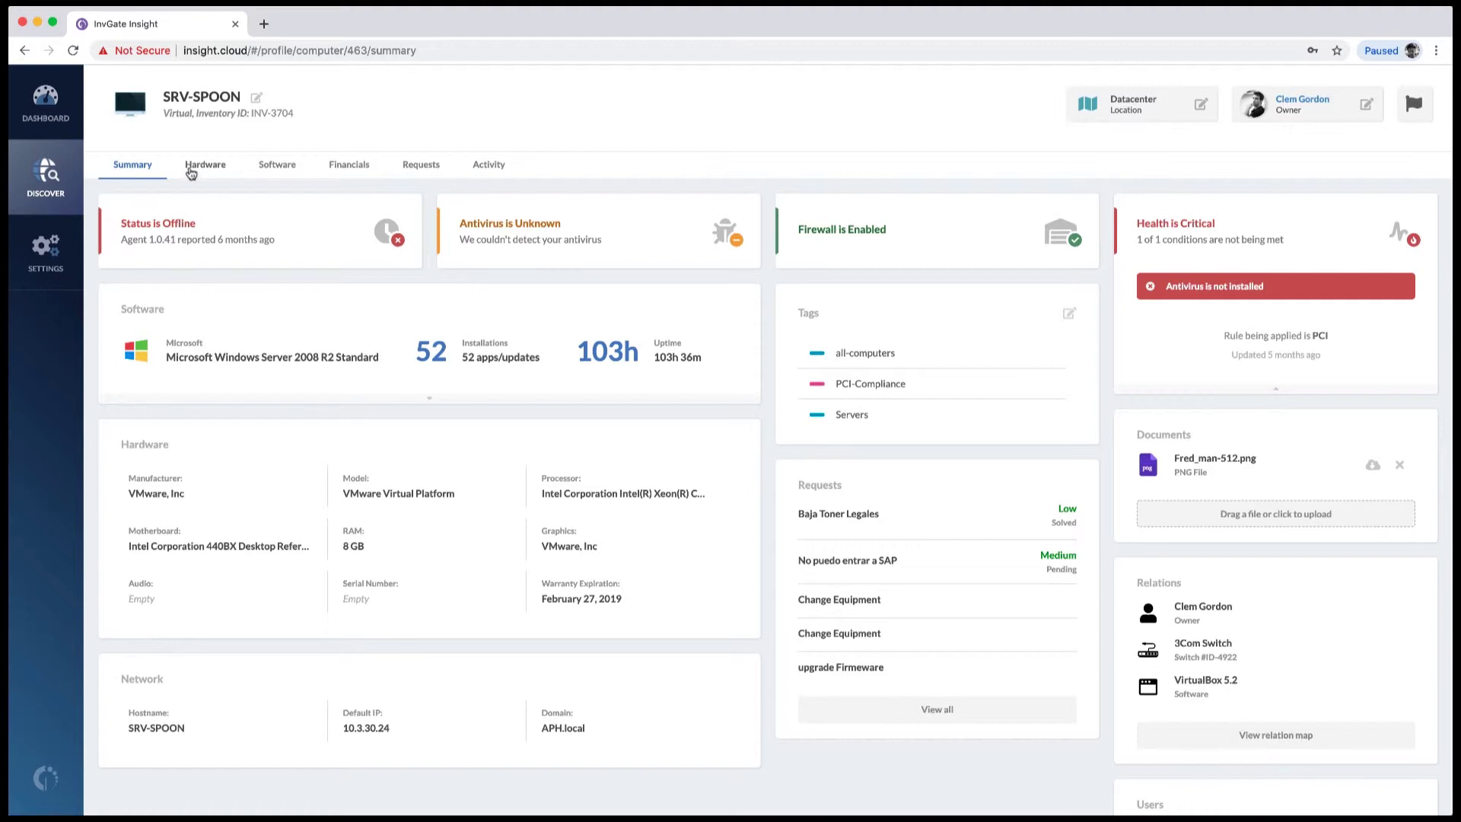
Examine SRV-SPOON's hardware, expanding the CPU, motherboard and printers details.
{"action": "left_click", "coordinate": [203, 164]}
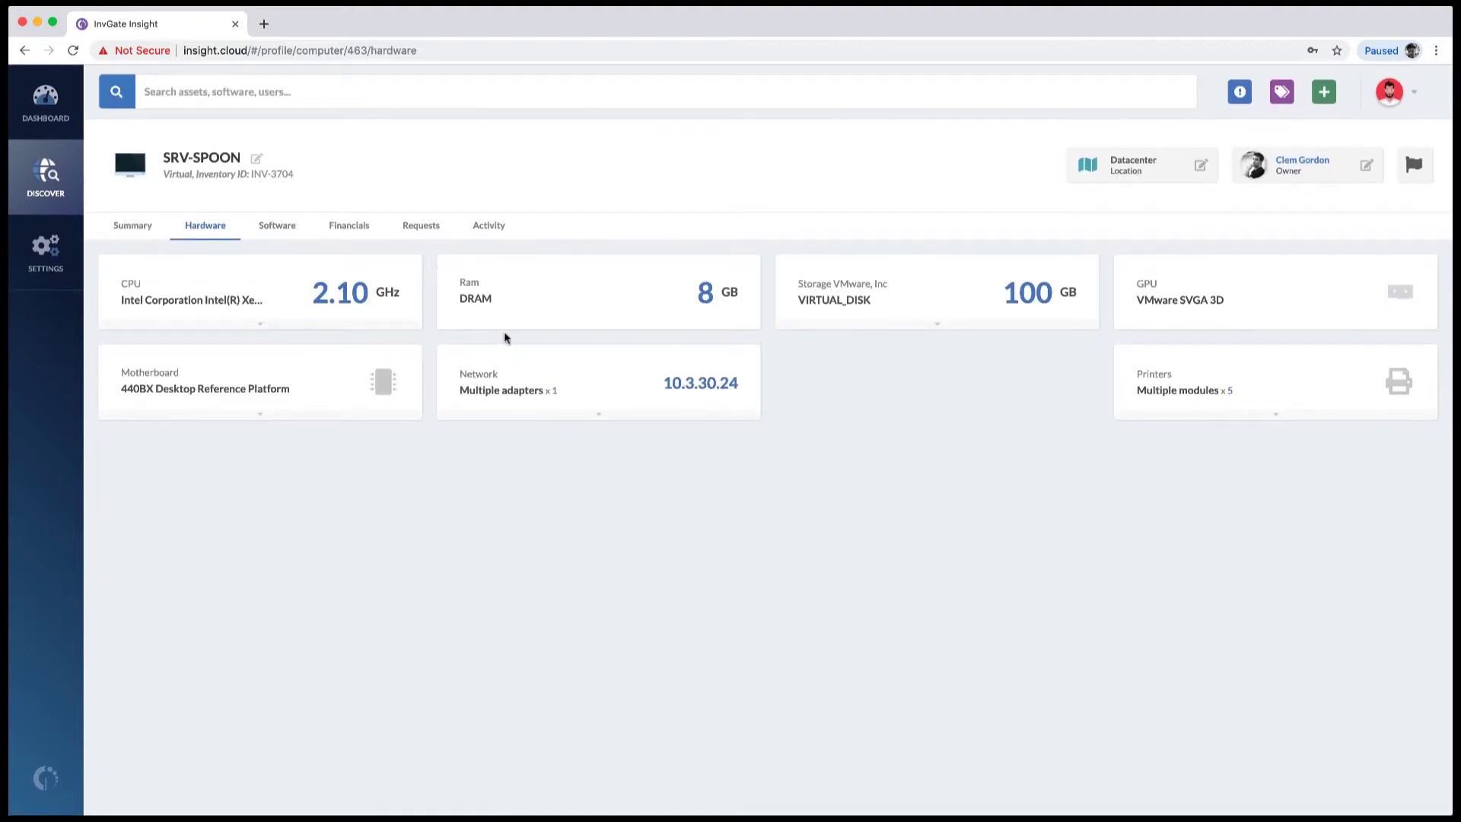
{"action": "left_click", "coordinate": [323, 326]}
{"action": "left_click", "coordinate": [259, 484]}
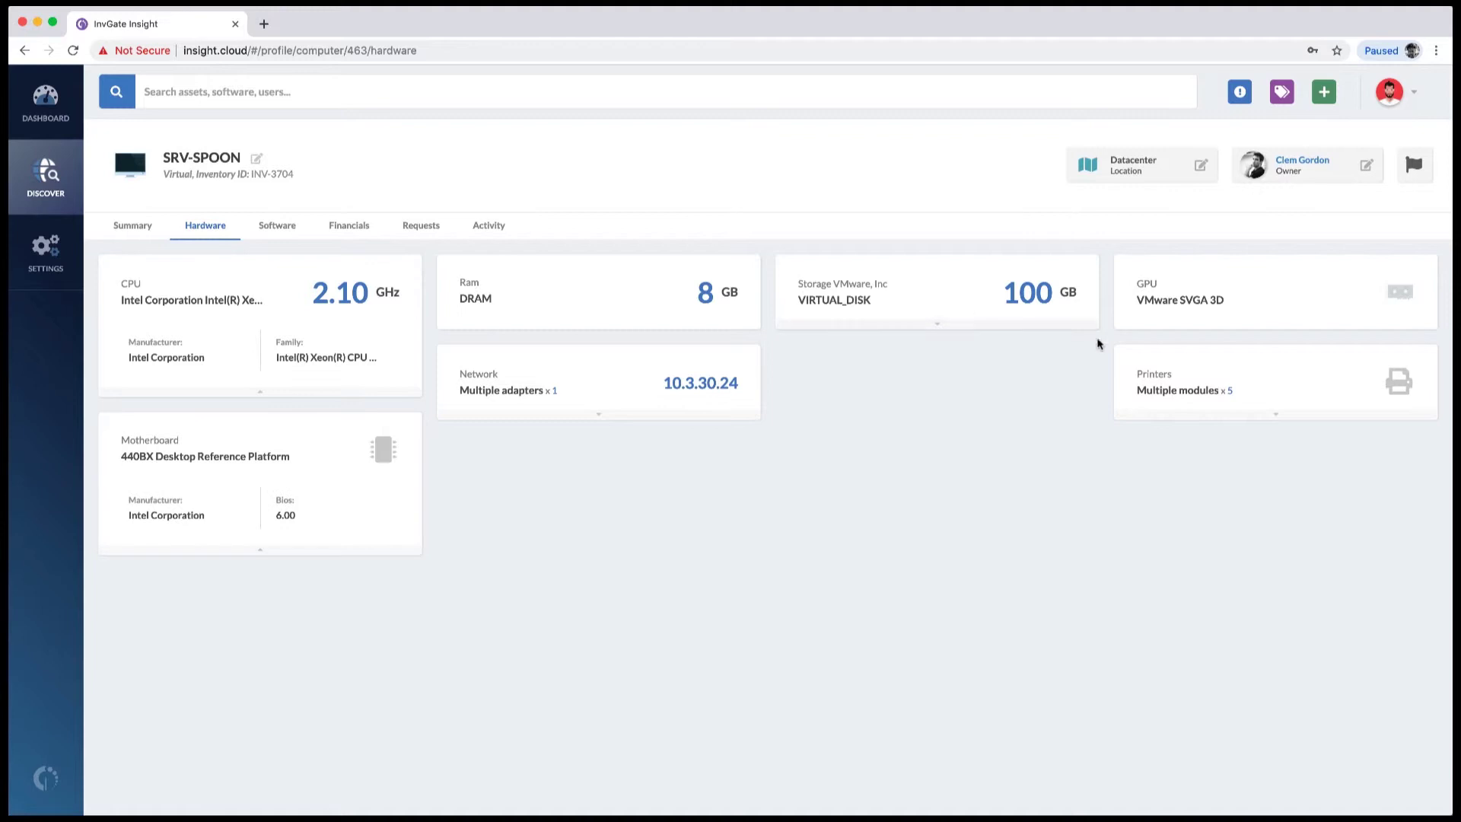
{"action": "left_click", "coordinate": [1154, 419]}
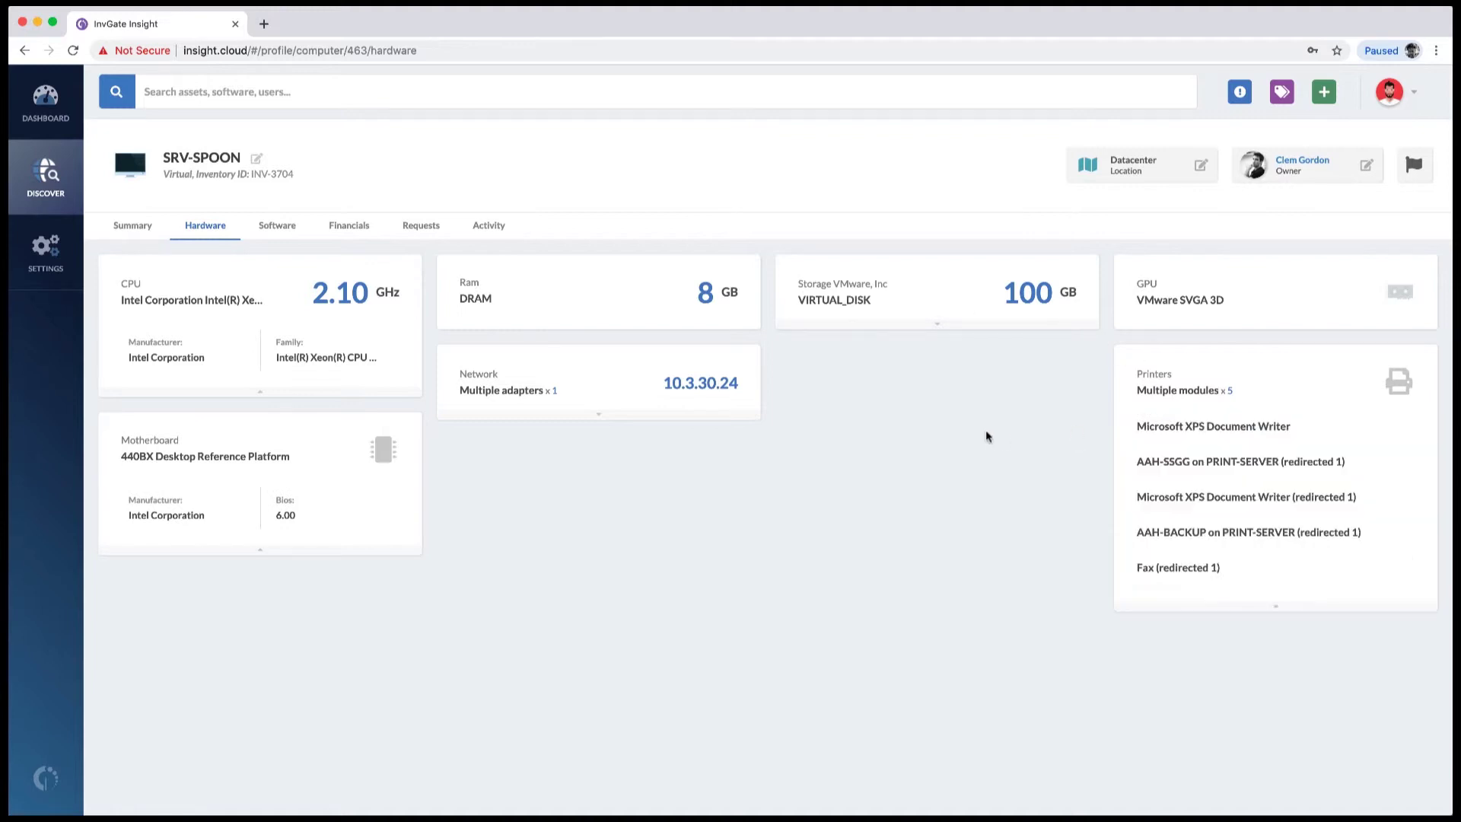
Filter the applications installed on SRV-SPOON by the software name "sql".
{"action": "left_click", "coordinate": [278, 227]}
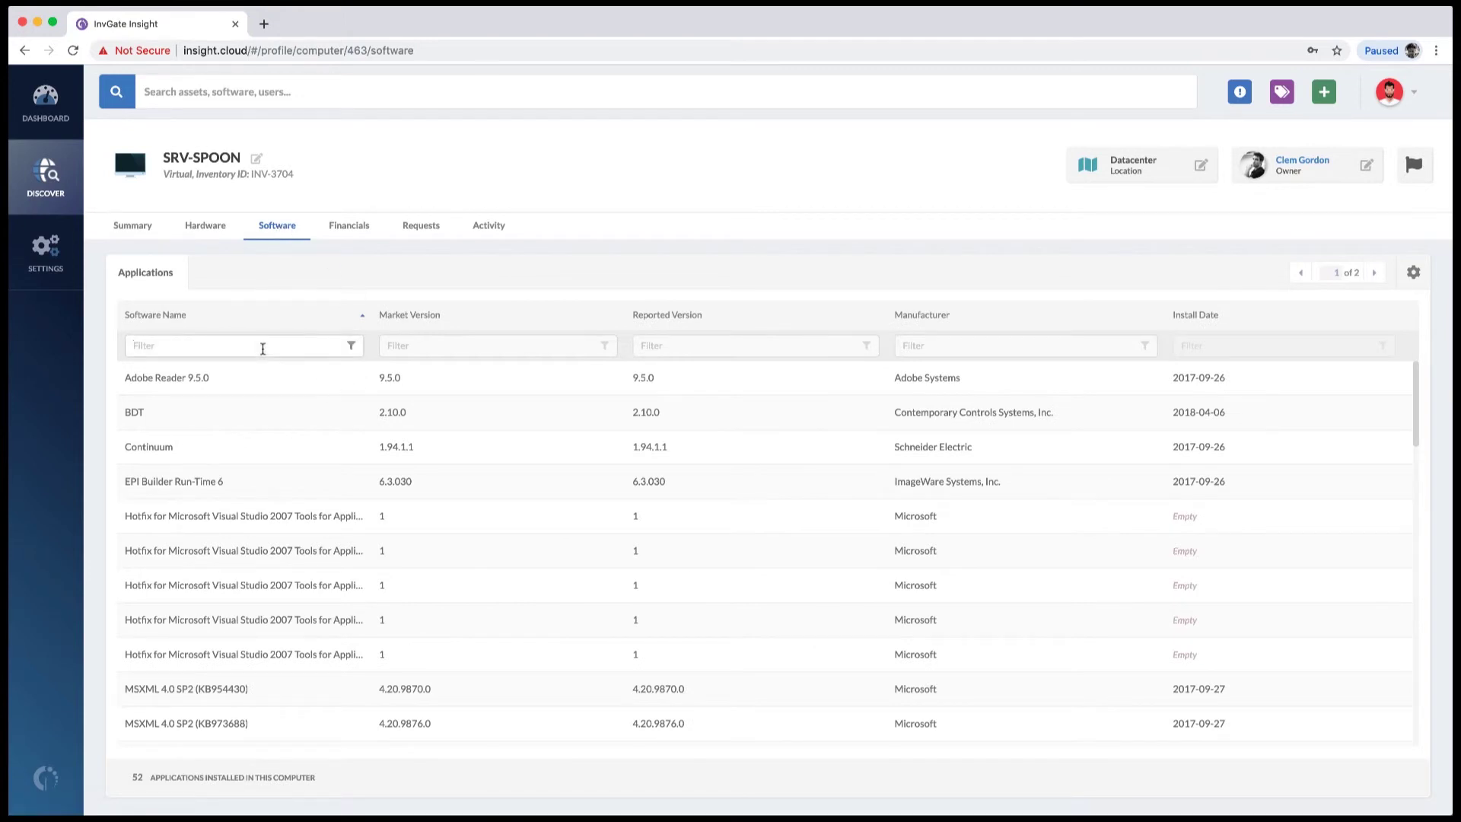
{"action": "left_click", "coordinate": [262, 349]}
{"action": "type", "text": "sql"}
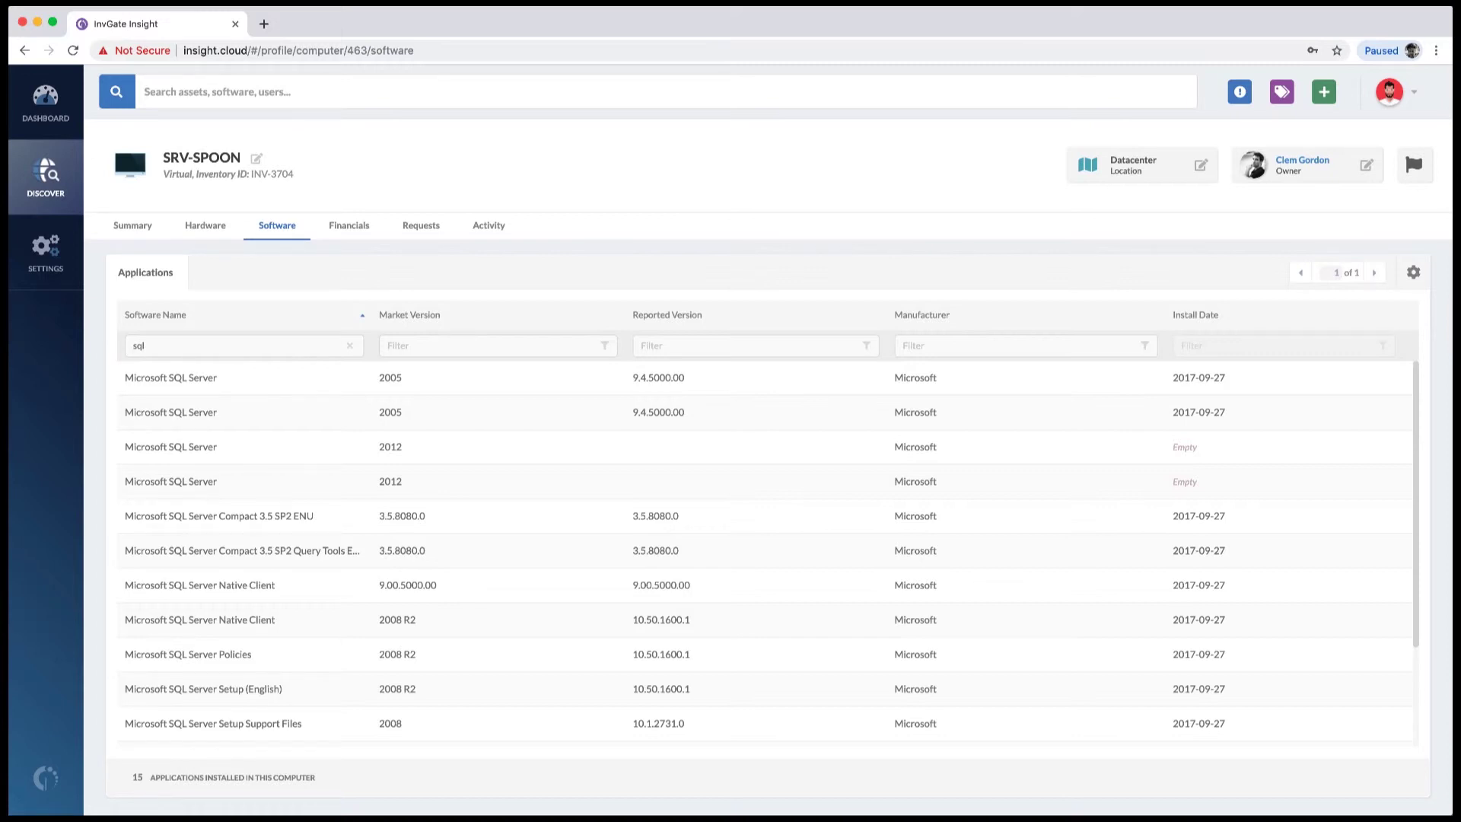
Review SRV-SPOON's financial data, its requests and its activity history.
{"action": "left_click", "coordinate": [356, 232]}
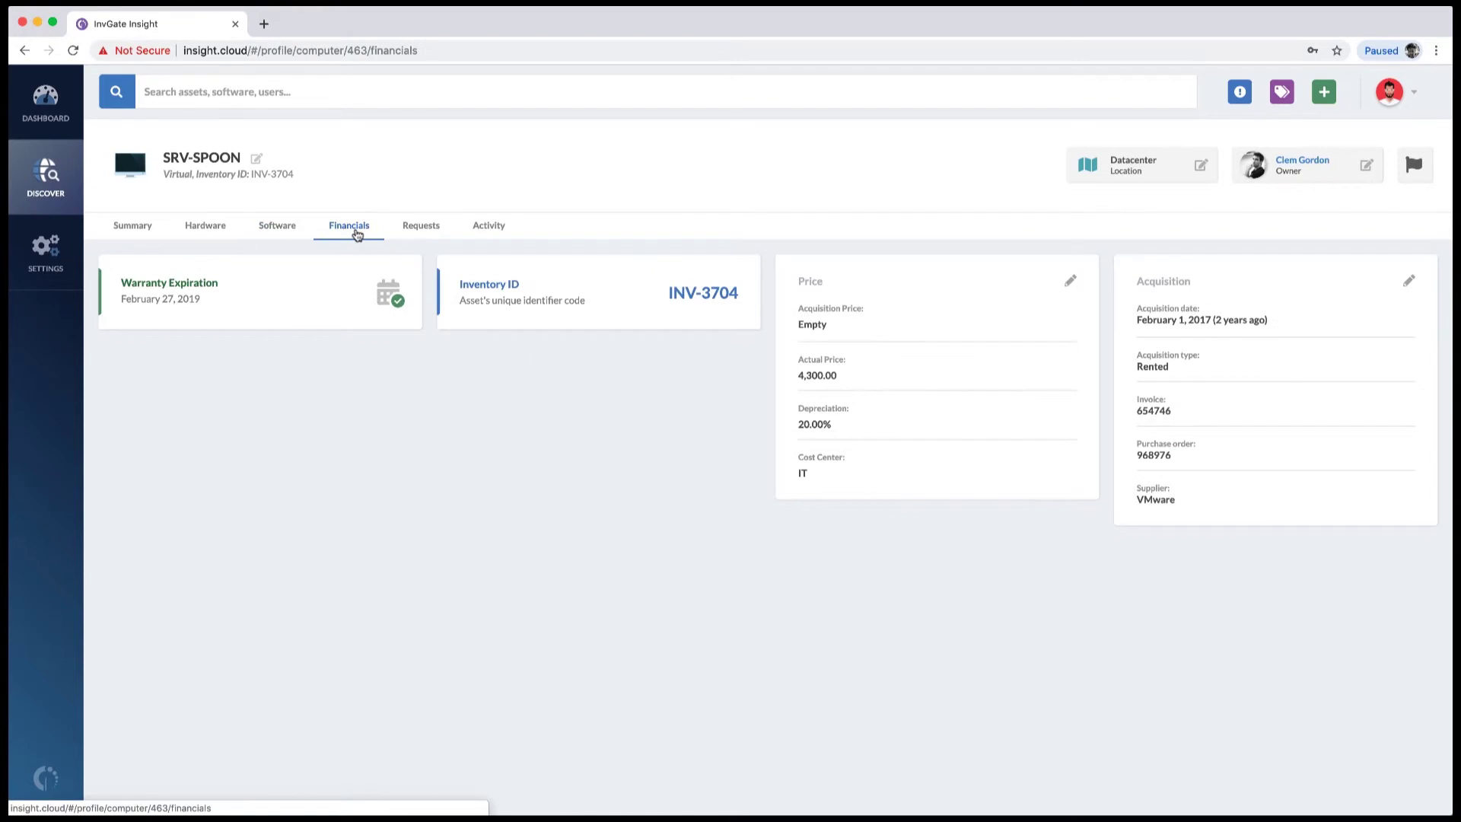
{"action": "left_click", "coordinate": [409, 232]}
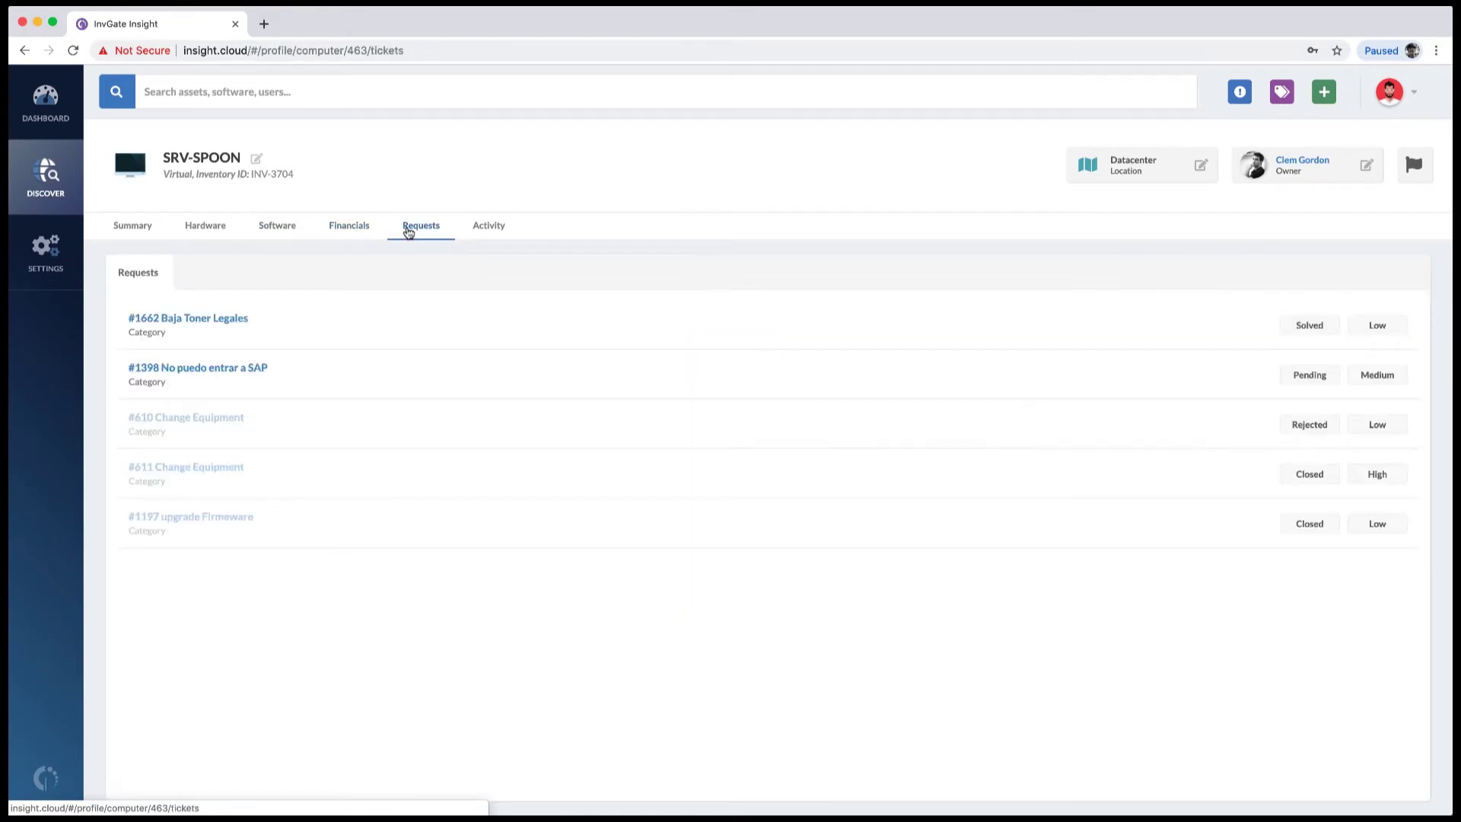
{"action": "left_click", "coordinate": [482, 230]}
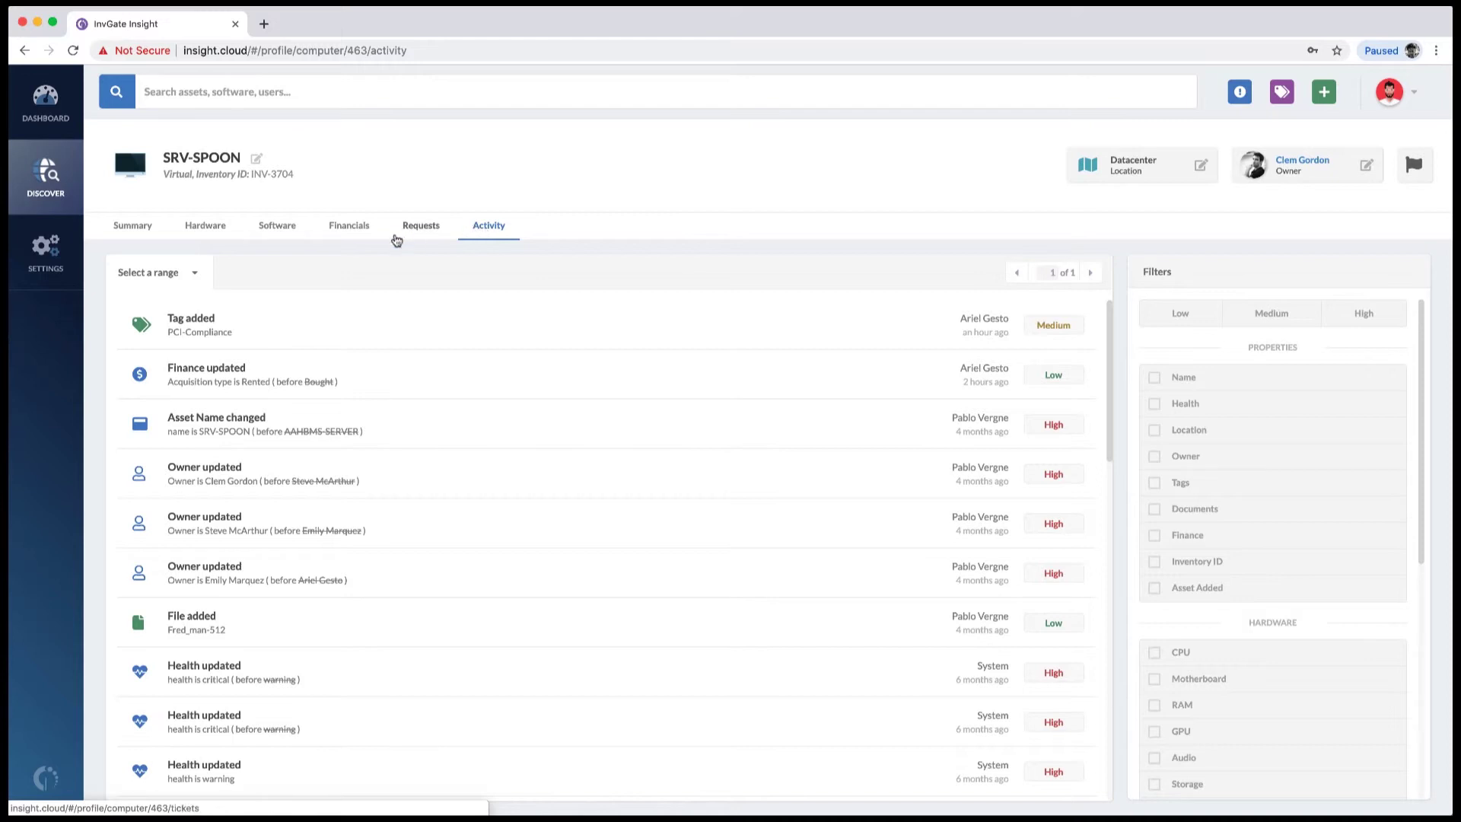
View SRV-SPOON's relation map from its summary and open the profile of the related MSSQL software.
{"action": "left_click", "coordinate": [136, 232]}
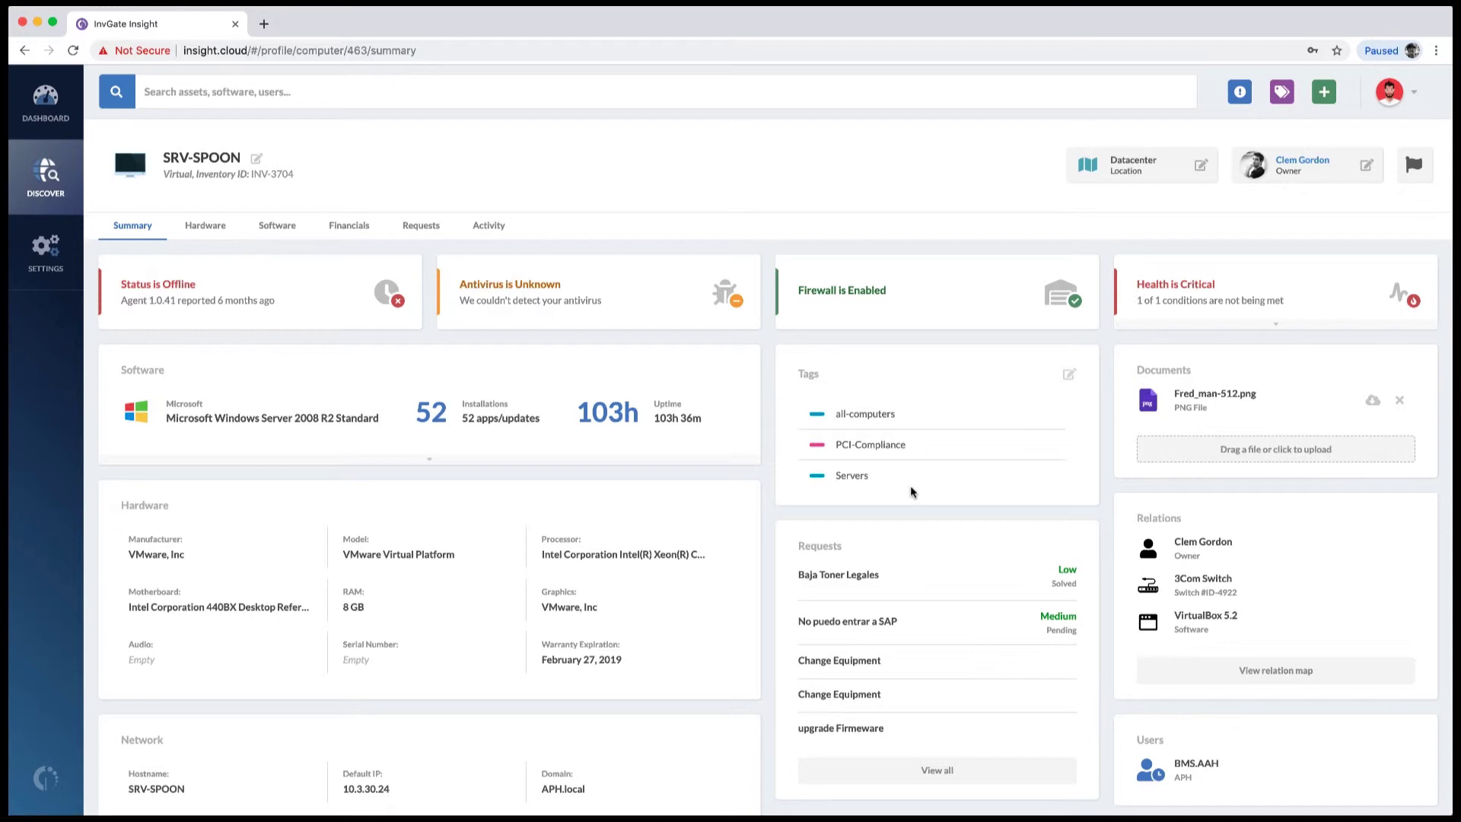
{"action": "left_click", "coordinate": [1277, 677]}
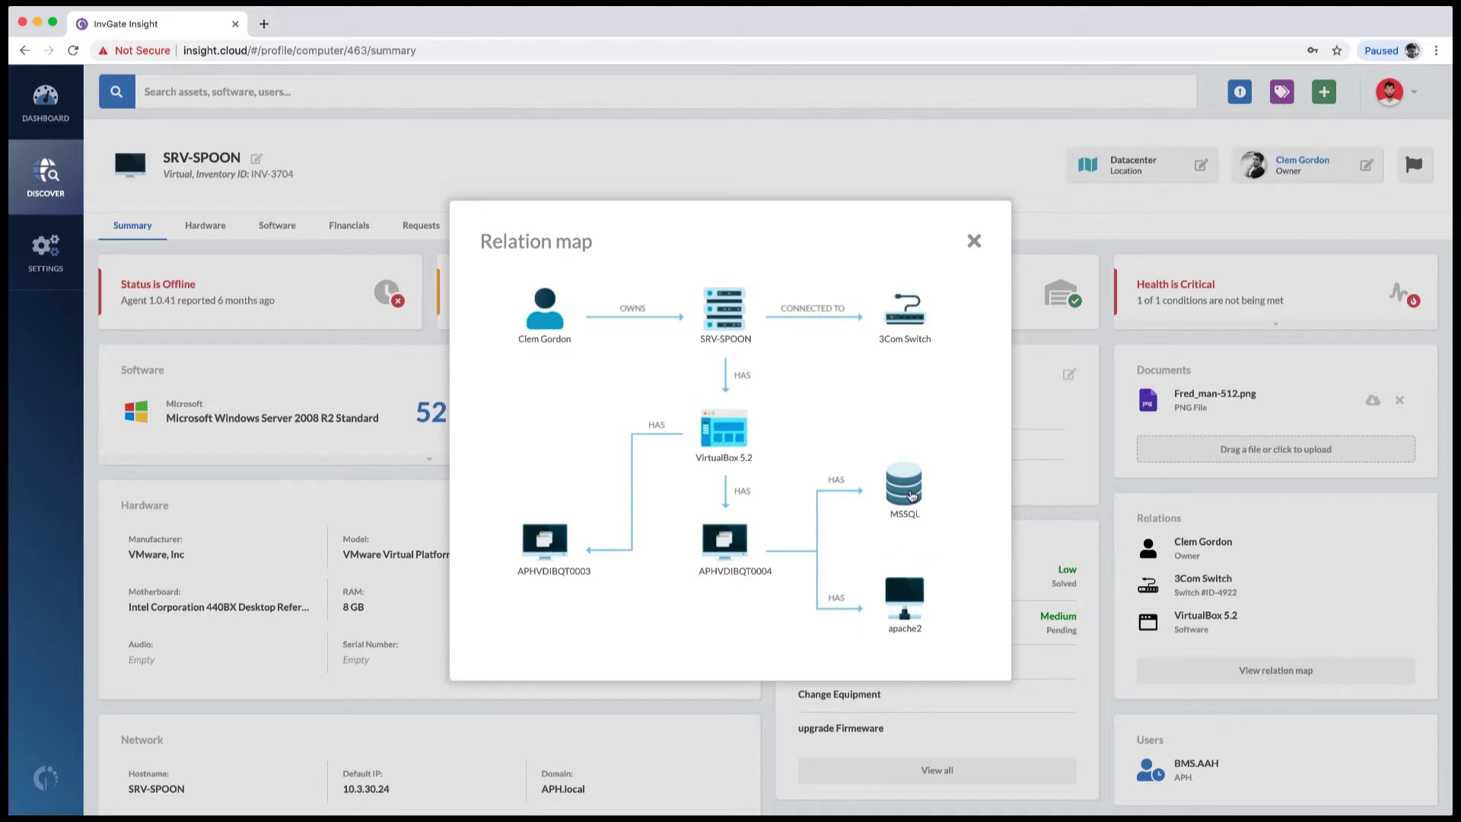
{"action": "left_click", "coordinate": [911, 495]}
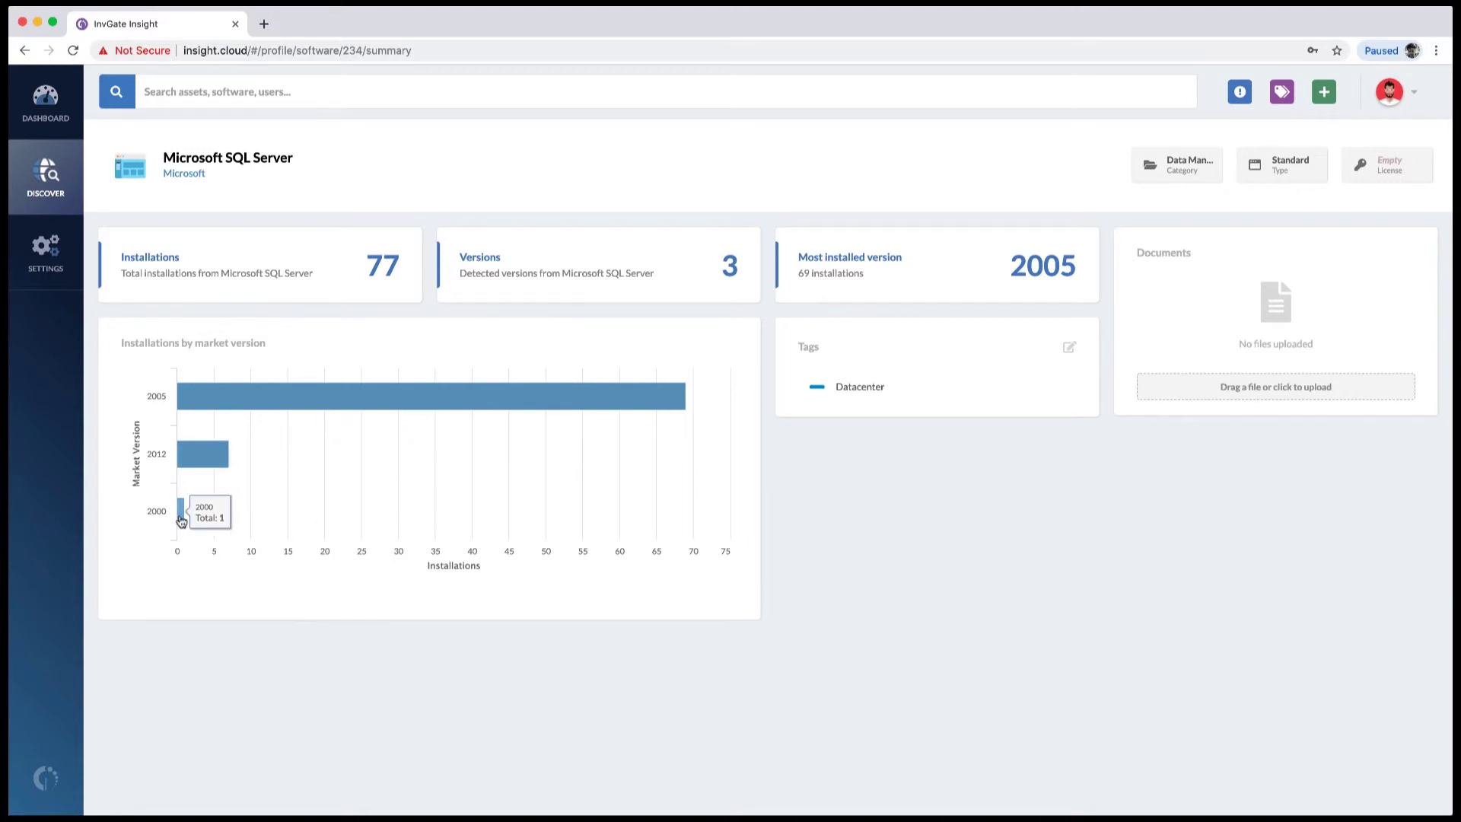
List the Microsoft SQL Server 2012 installations and group them by name, by market version and by reported version.
{"action": "left_click", "coordinate": [192, 460]}
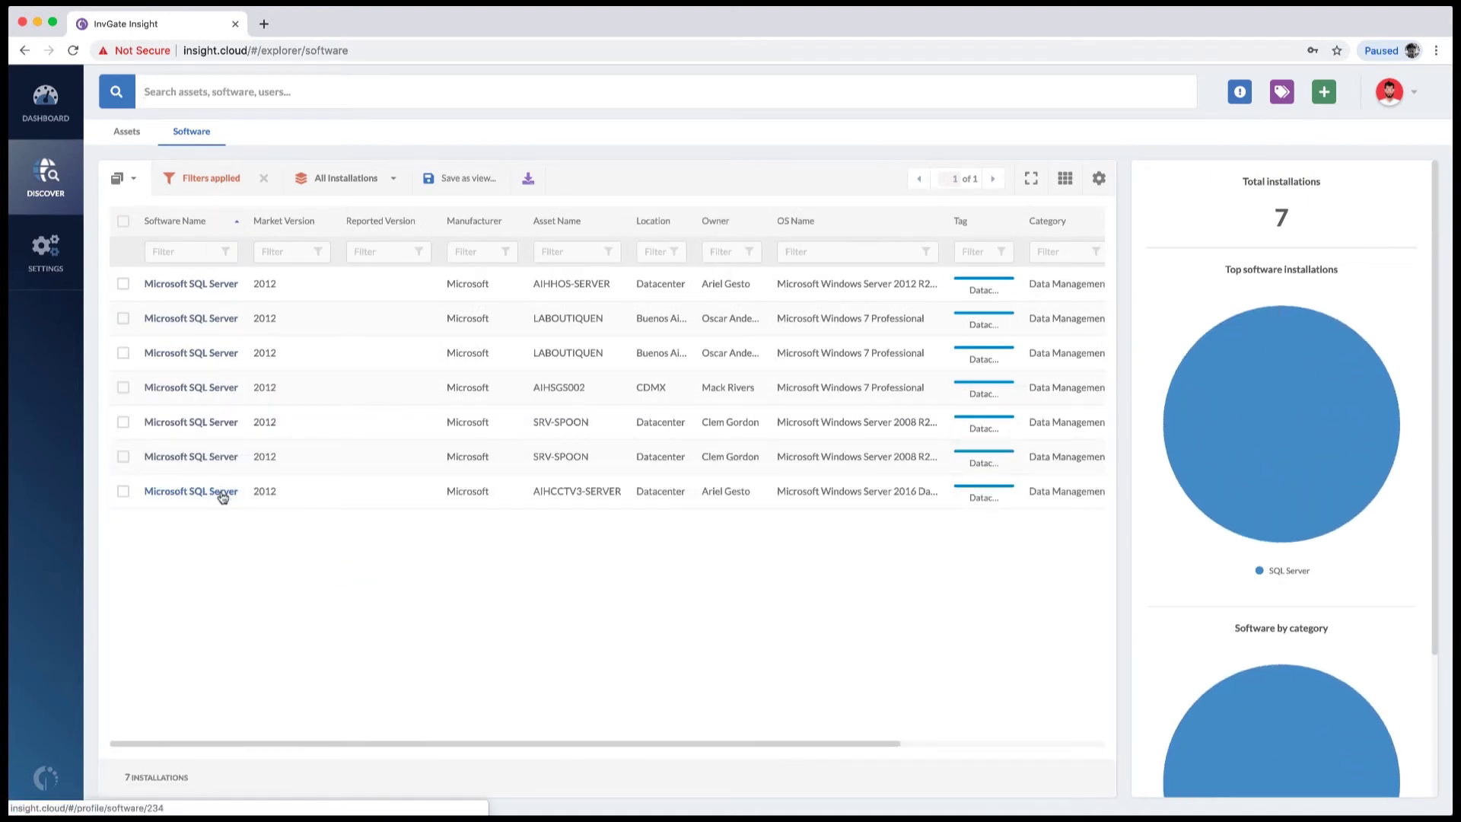
{"action": "left_click", "coordinate": [327, 182]}
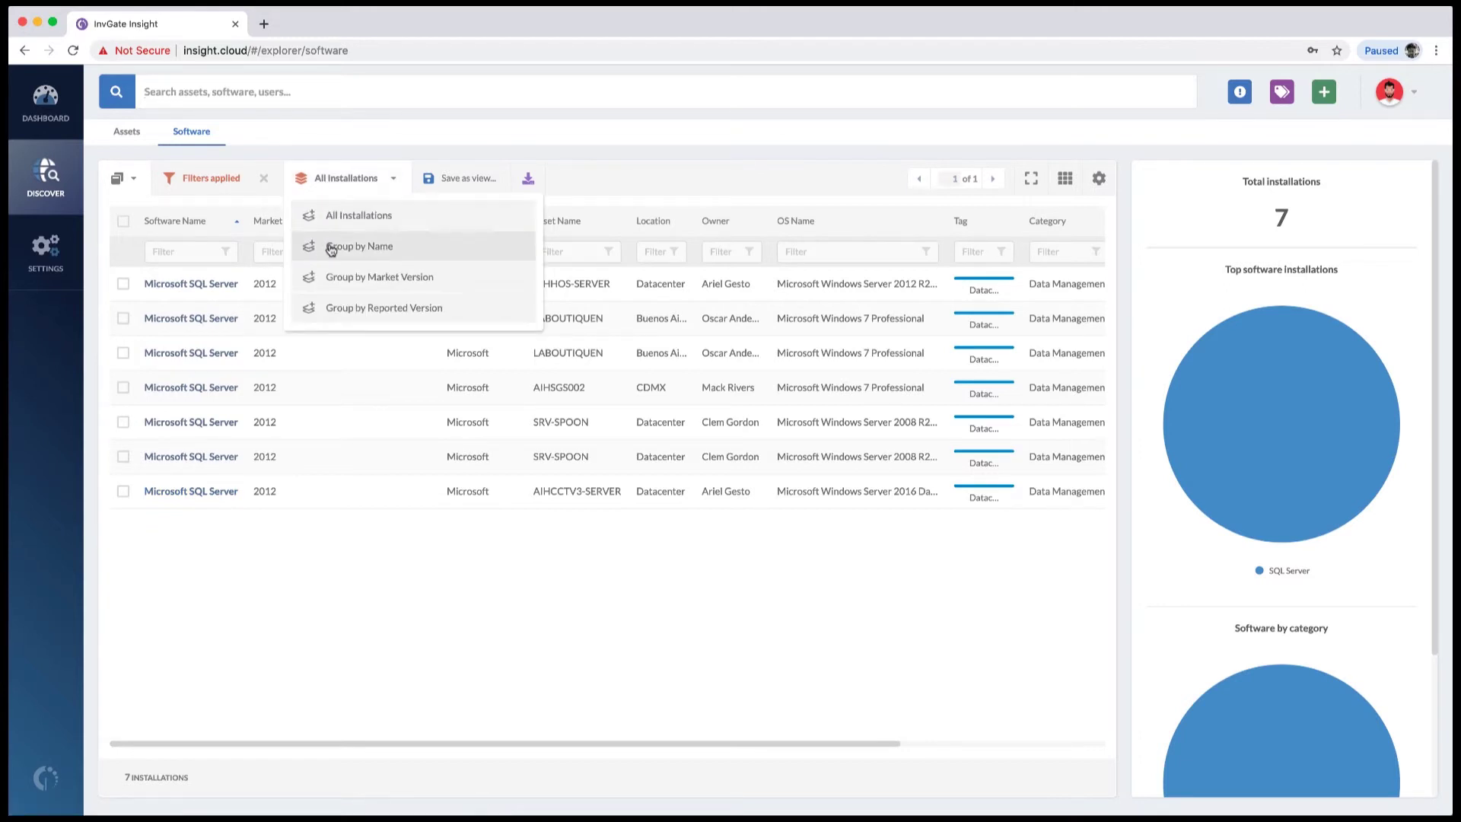
{"action": "left_click", "coordinate": [330, 243]}
{"action": "left_click", "coordinate": [332, 198]}
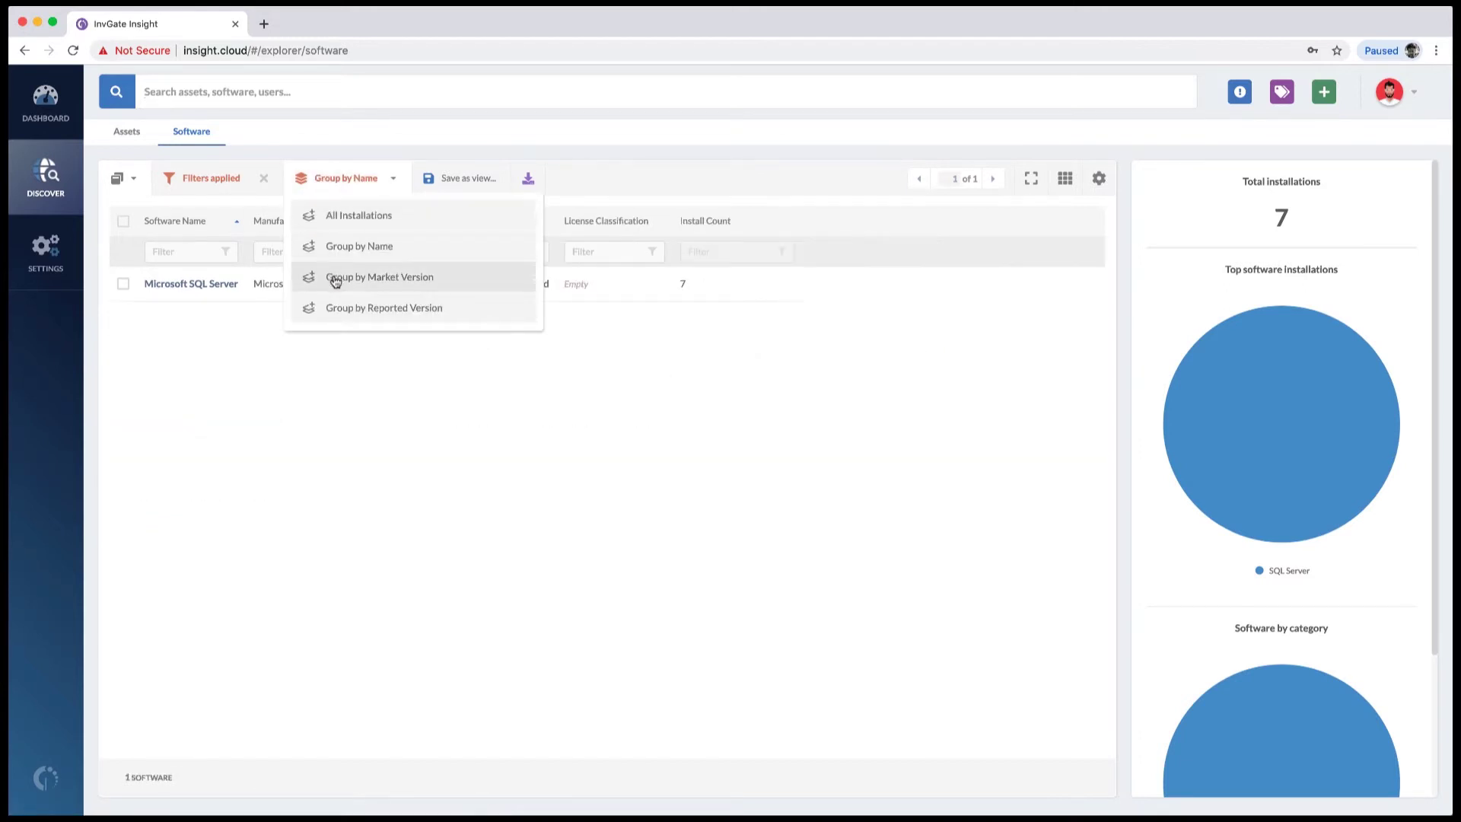
{"action": "left_click", "coordinate": [330, 275]}
{"action": "left_click", "coordinate": [339, 179]}
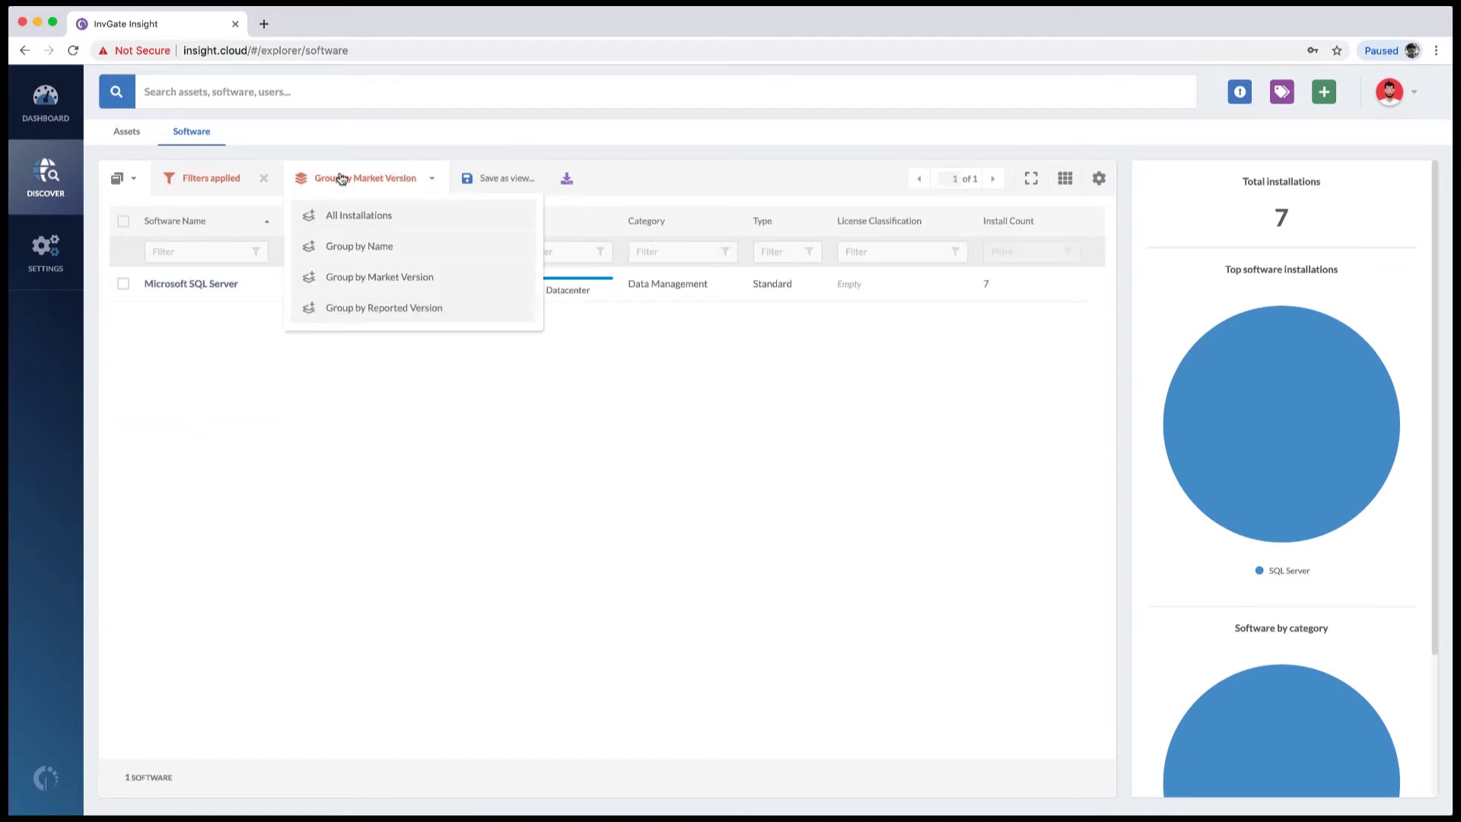
{"action": "left_click", "coordinate": [342, 309]}
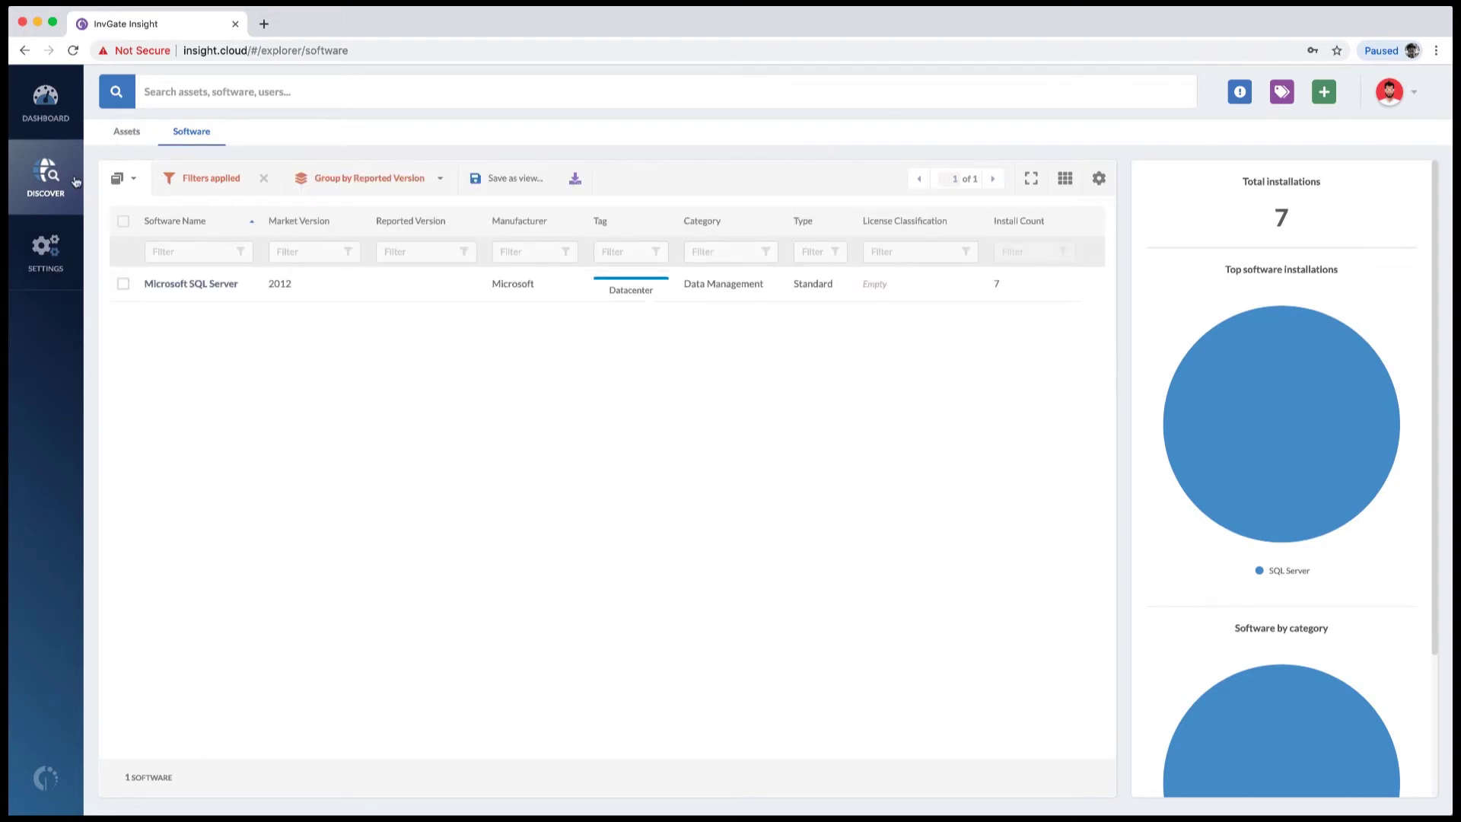
Return to the asset list and filter it to computers whose firewall status is Disabled.
{"action": "left_click", "coordinate": [120, 134]}
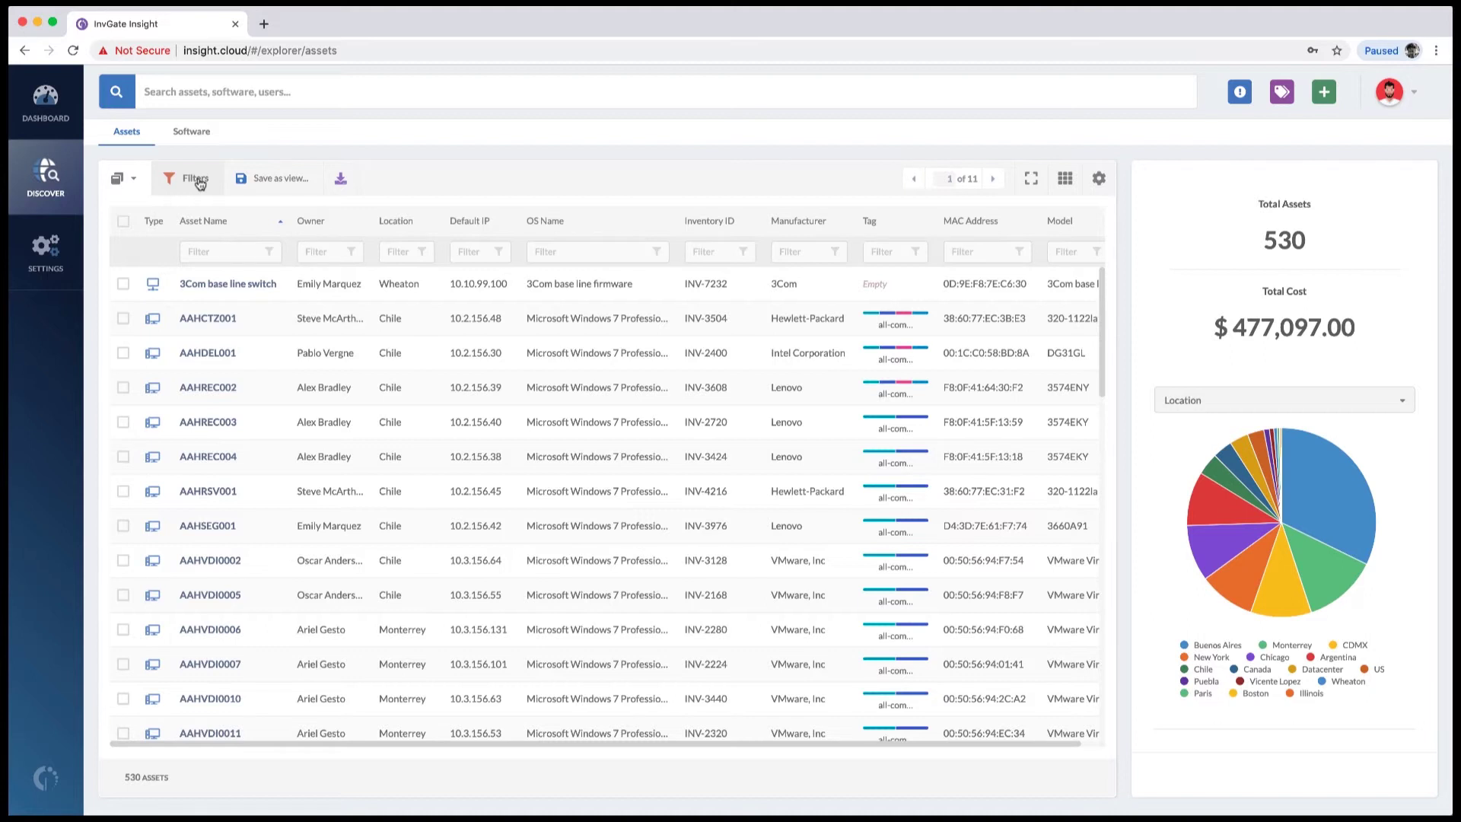
{"action": "left_click", "coordinate": [176, 85]}
{"action": "type", "text": "fire"}
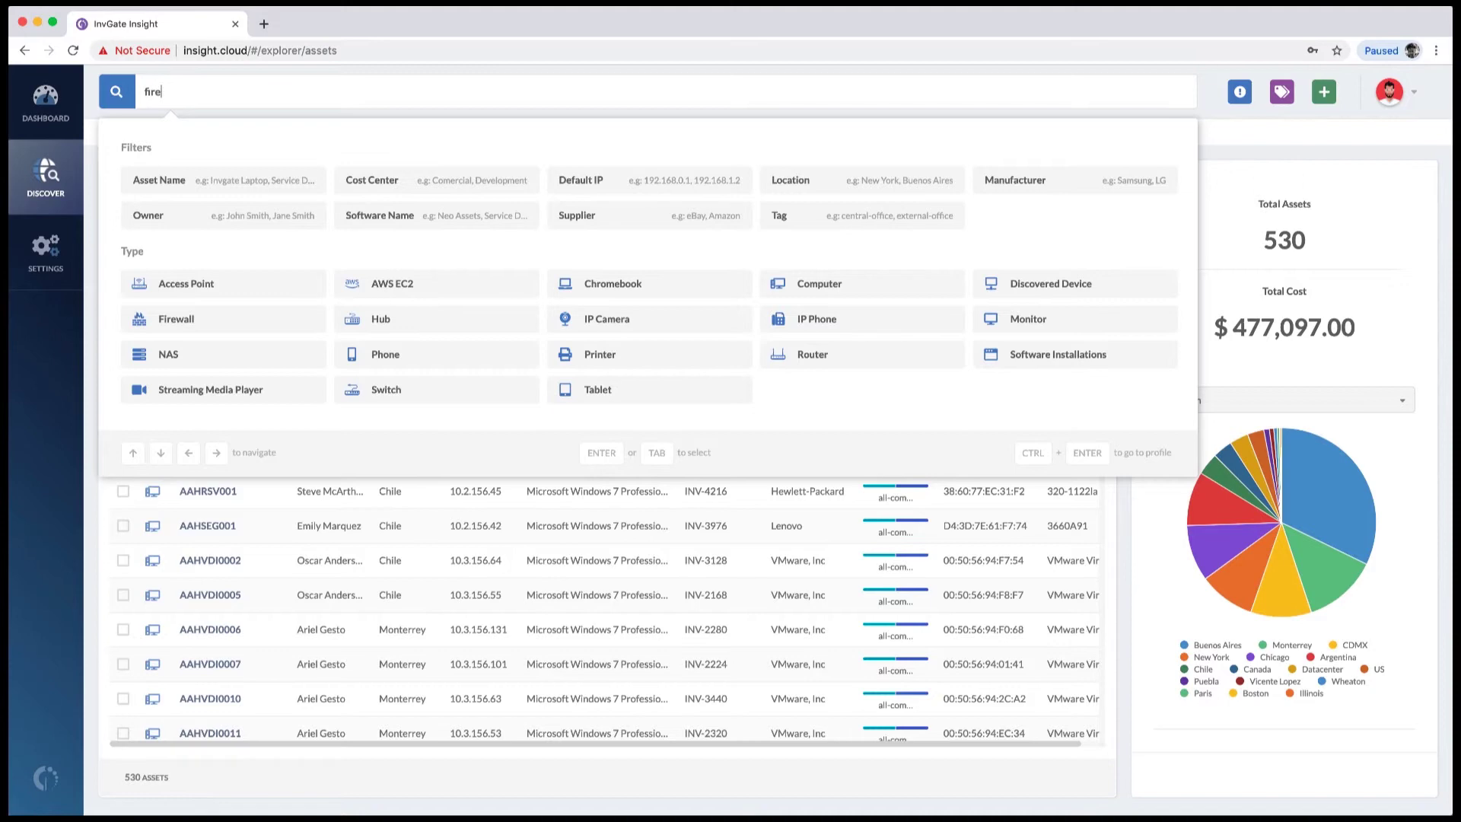
{"action": "key", "text": "Return"}
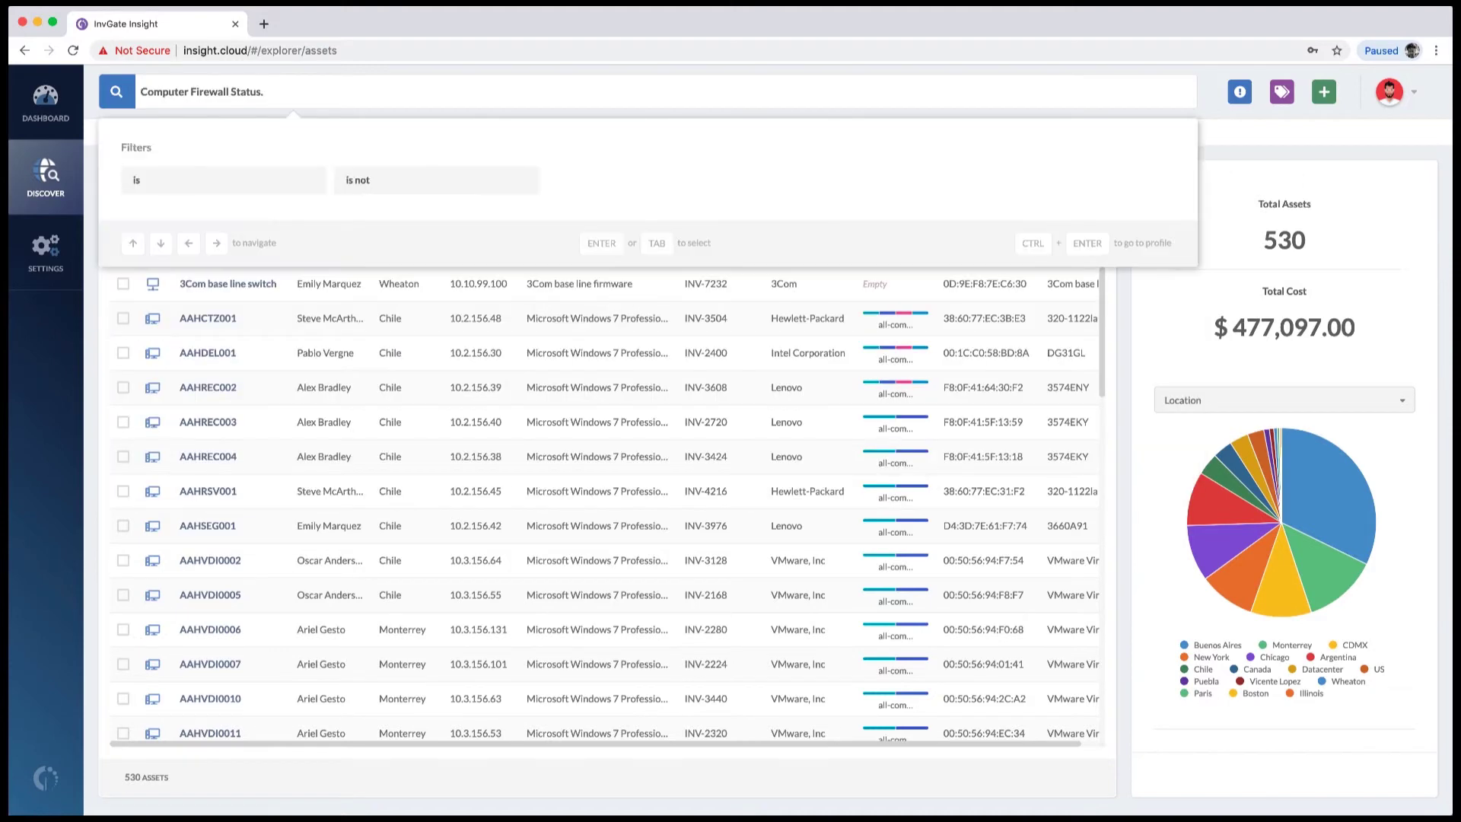
{"action": "key", "text": "Down"}
{"action": "key", "text": "Return"}
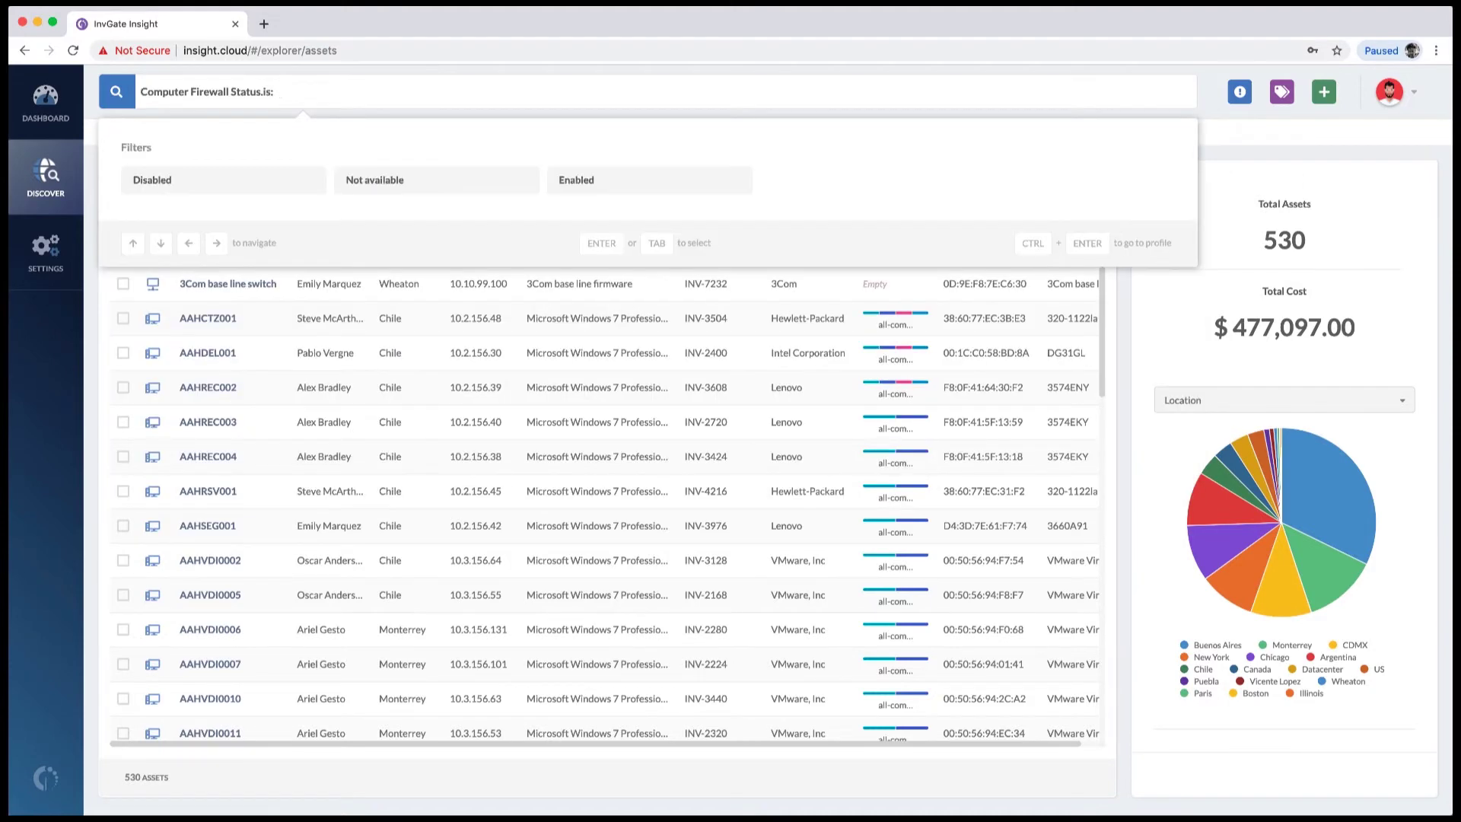
{"action": "key", "text": "Down"}
{"action": "key", "text": "Return"}
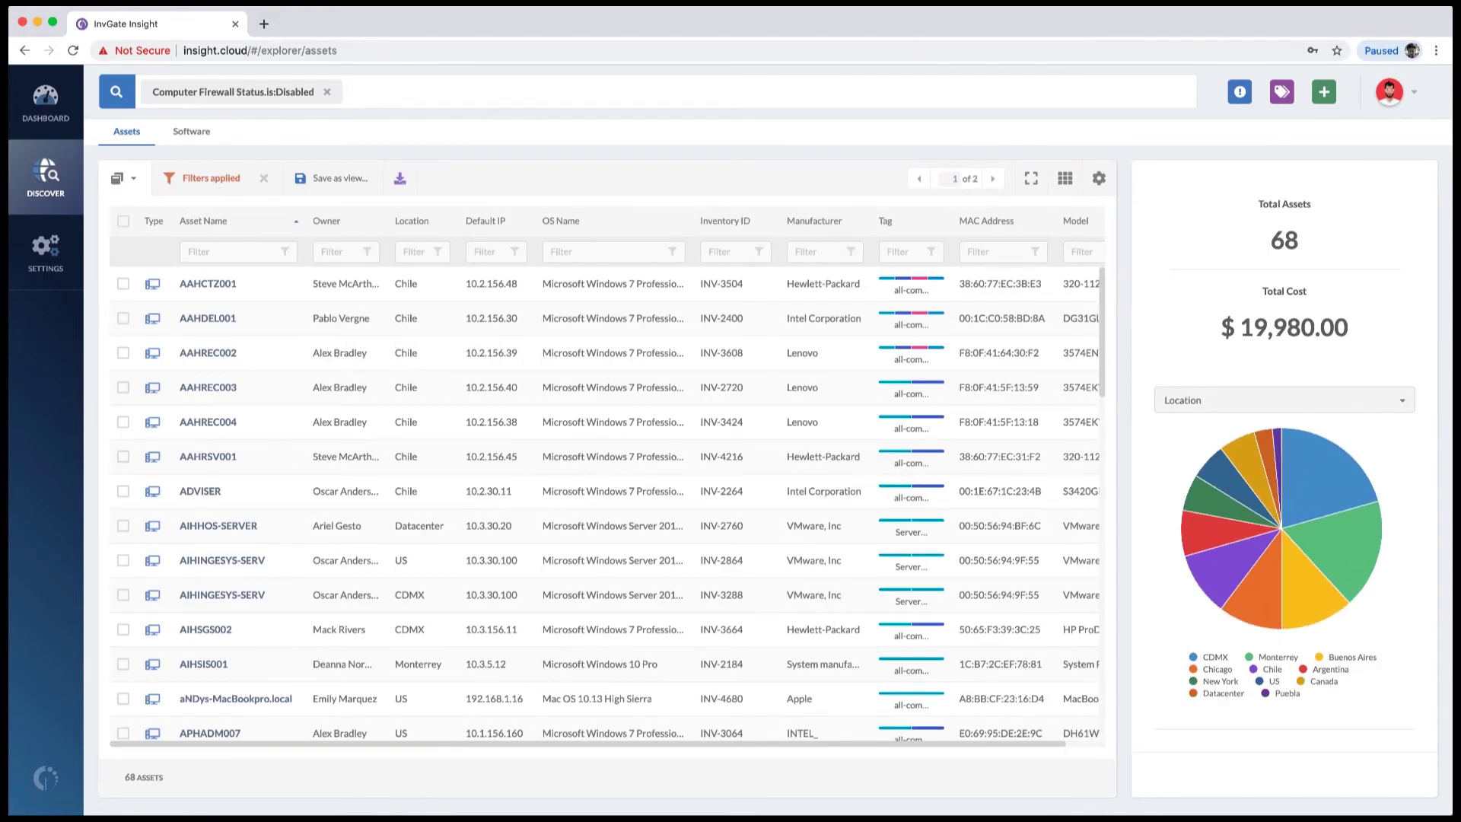
Add a filter for assets whose software name contains "SQL Server".
{"action": "type", "text": "so"}
{"action": "key", "text": "Down"}
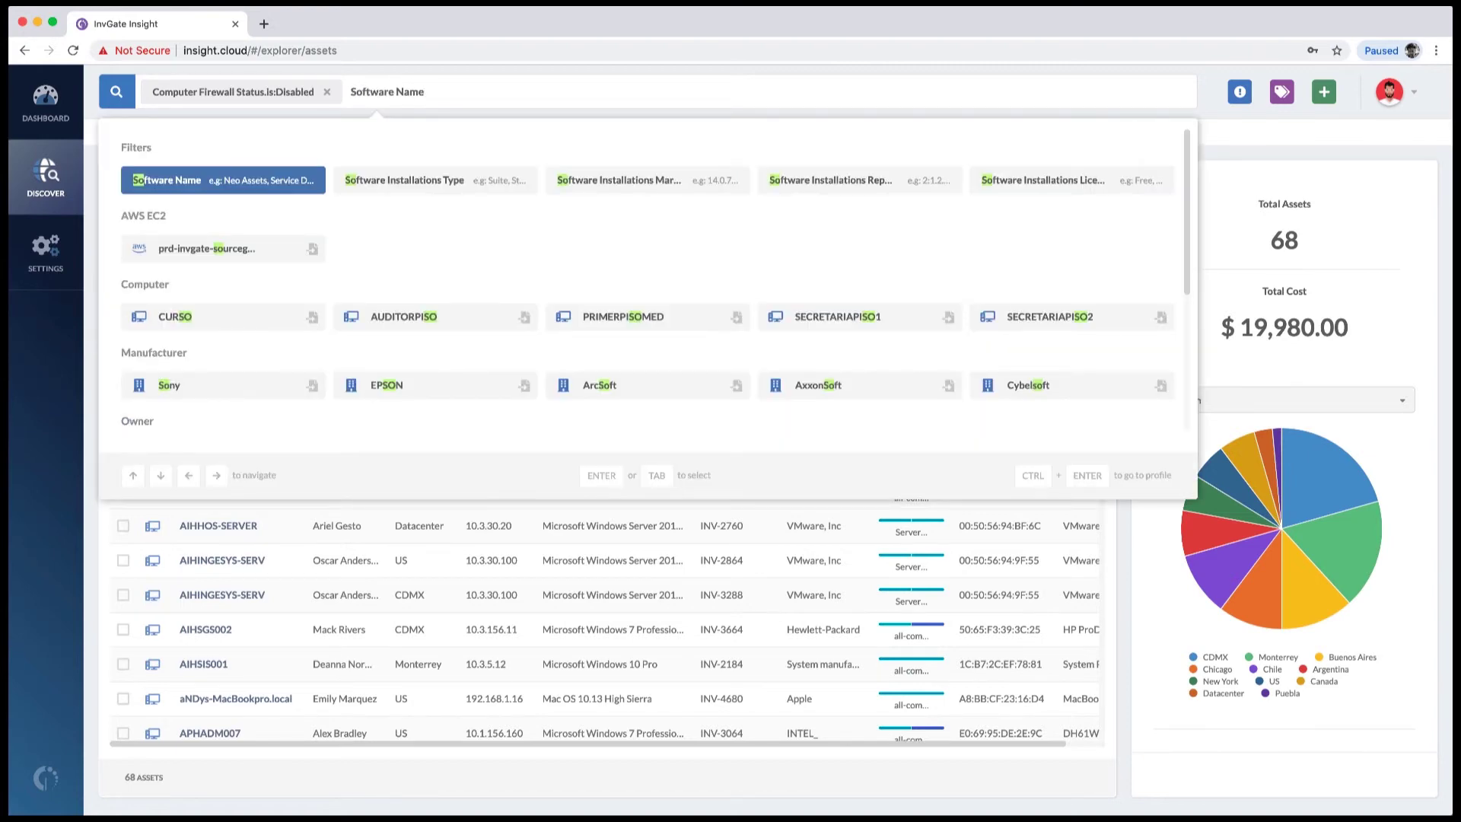
{"action": "key", "text": "Return"}
{"action": "key", "text": "Down"}
{"action": "key", "text": "Right"}
{"action": "key", "text": "Return"}
{"action": "type", "text": "SQL Server"}
{"action": "key", "text": "Return"}
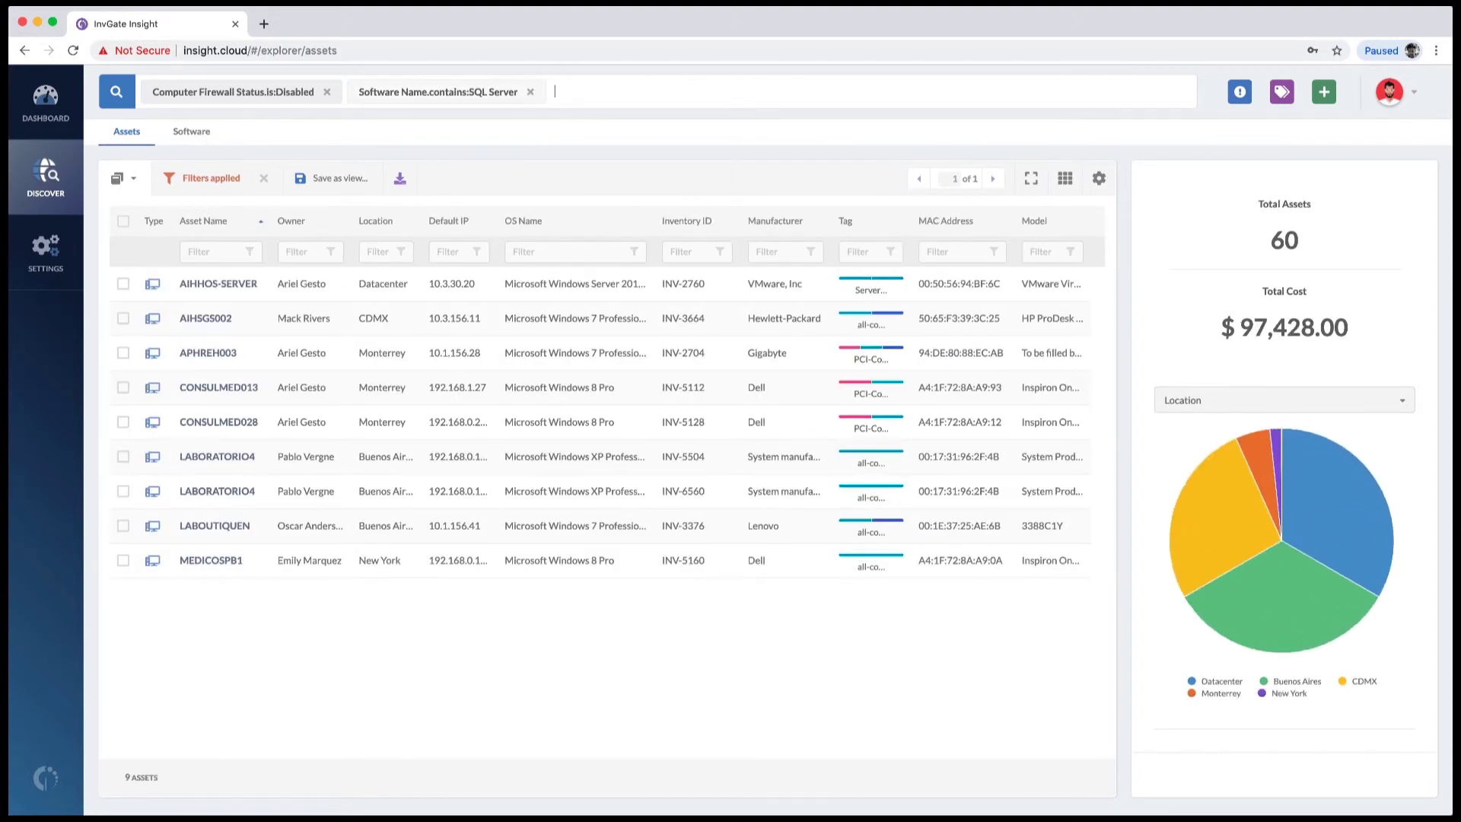
Add a filter for assets whose manufacturer is Dell.
{"action": "type", "text": "Manu"}
{"action": "key", "text": "Return"}
{"action": "type", "text": "is: Dell"}
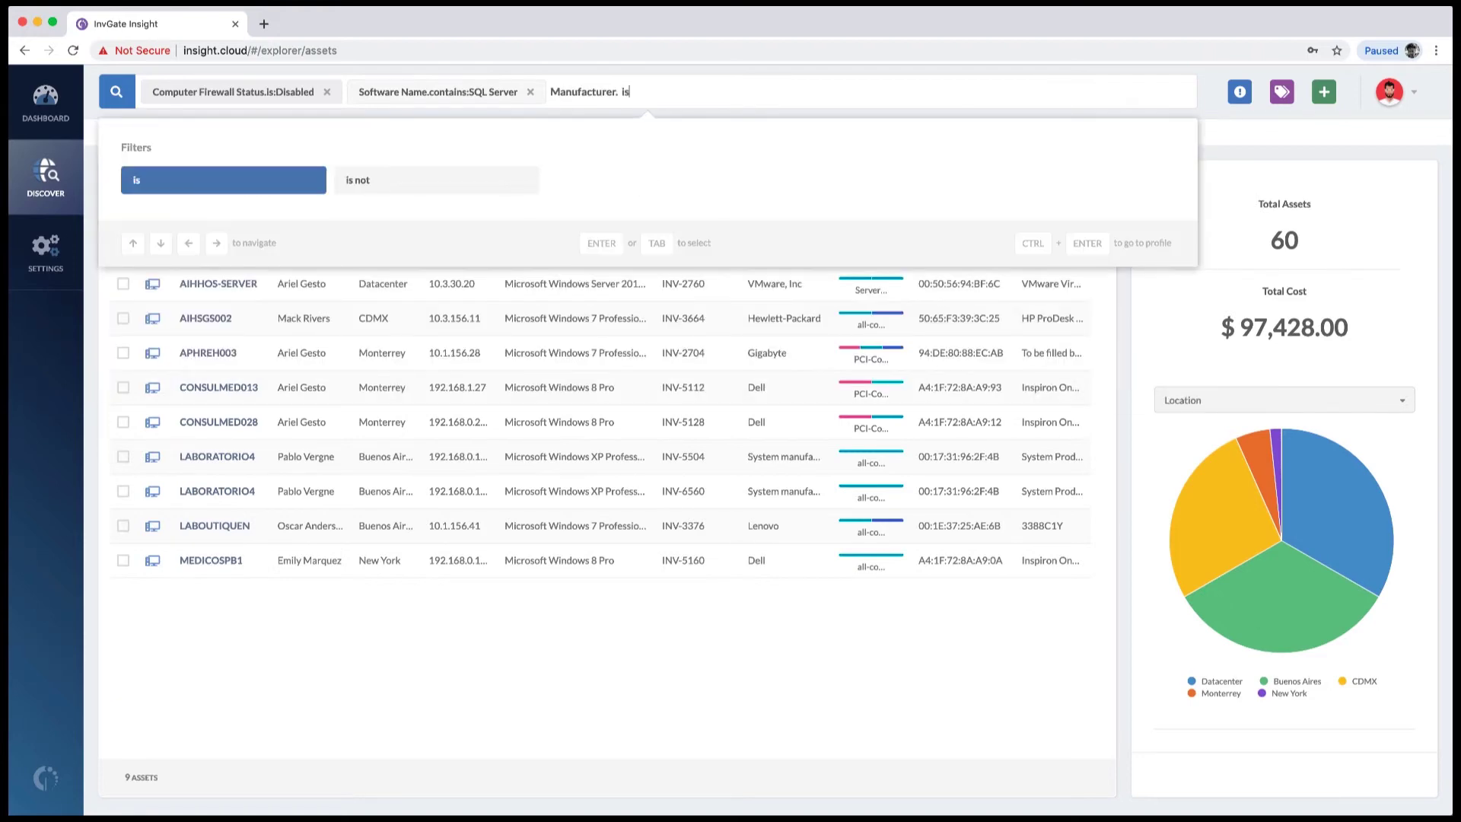
{"action": "key", "text": "Return"}
{"action": "type", "text": "del"}
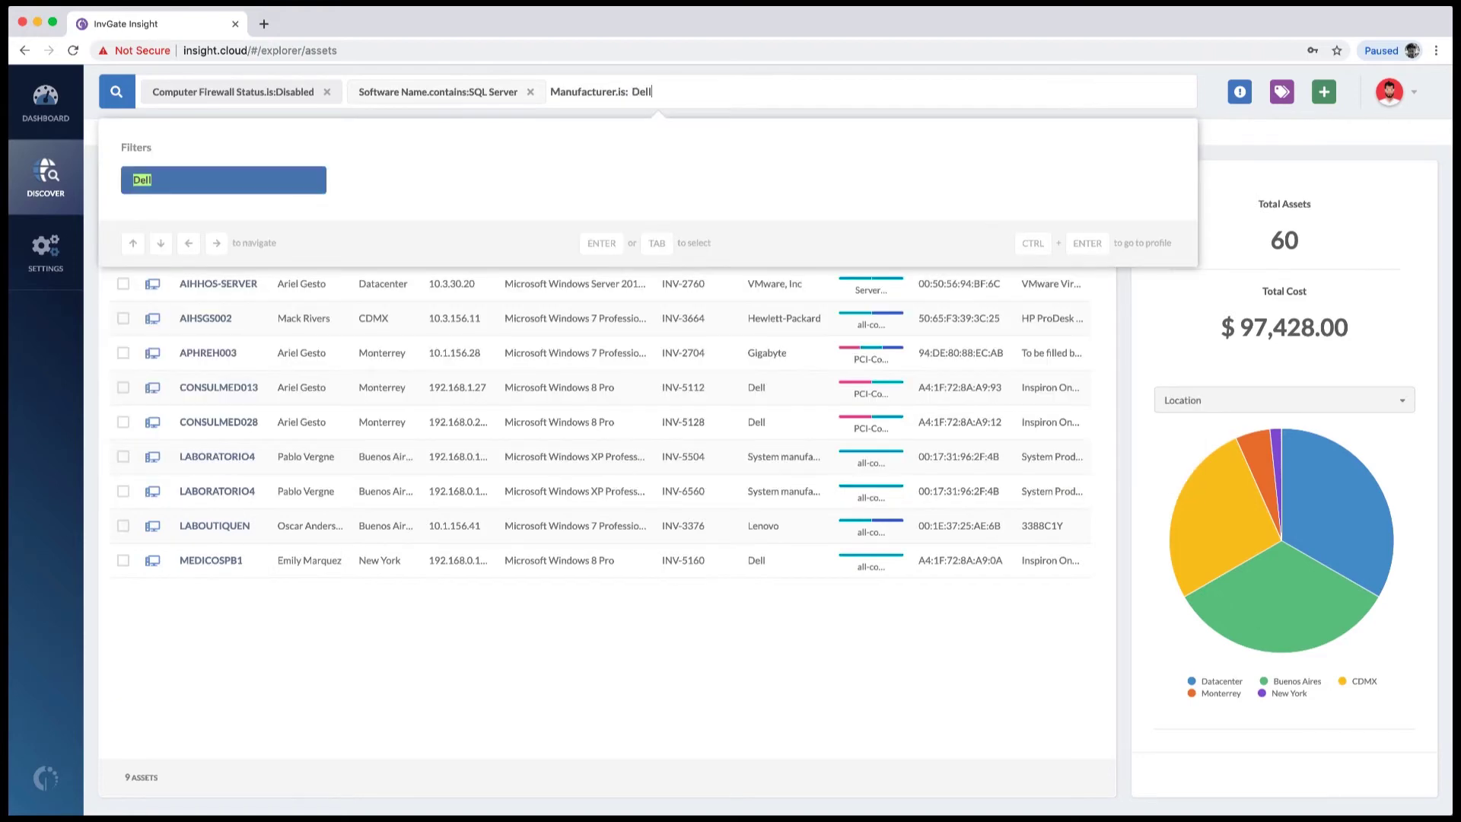
{"action": "key", "text": "Return"}
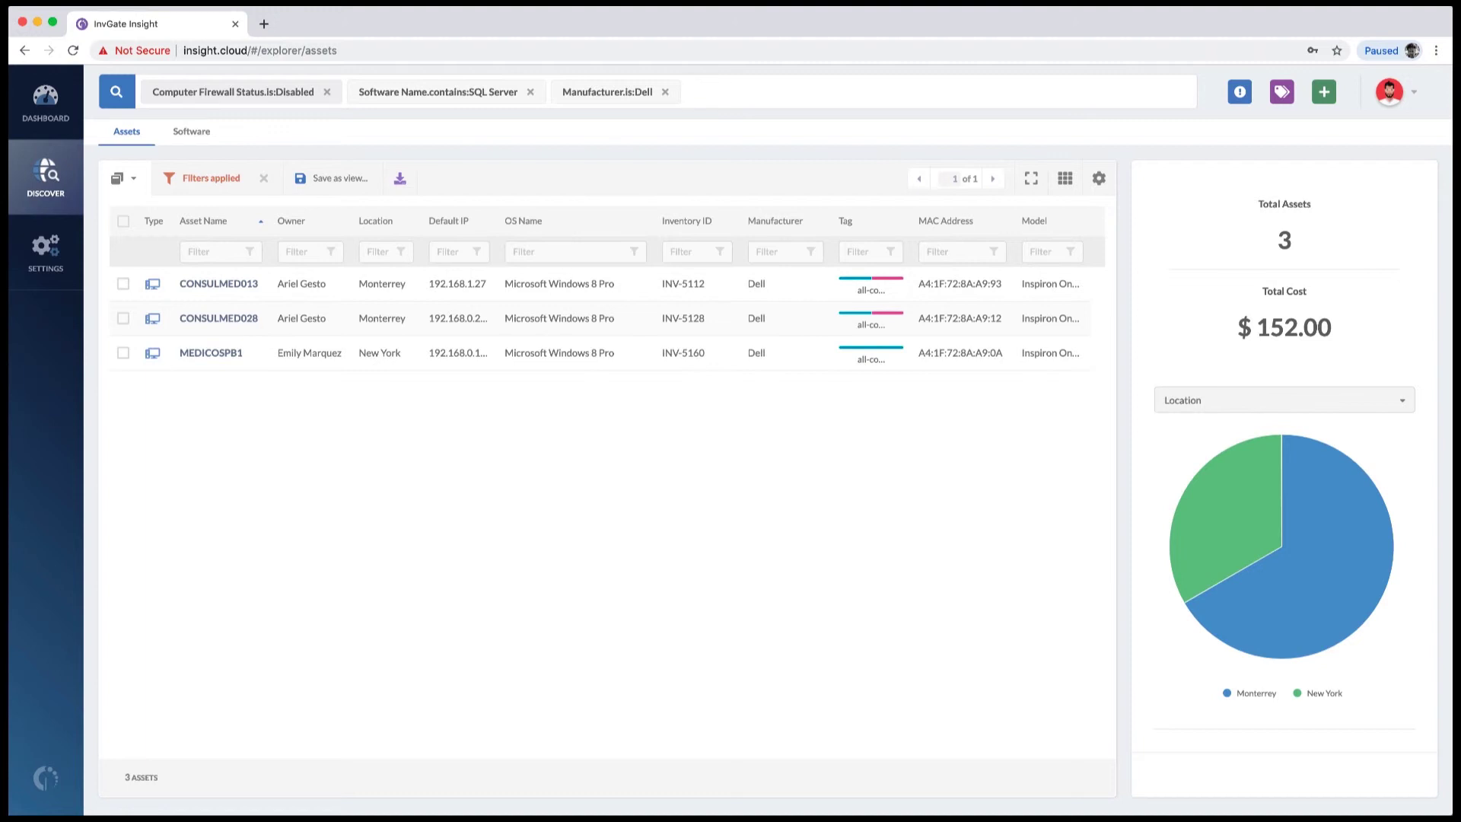
Open the Monterrey location's profile from the CONSULMED028 asset, followed by its parent location Mexico.
{"action": "left_click", "coordinate": [375, 320]}
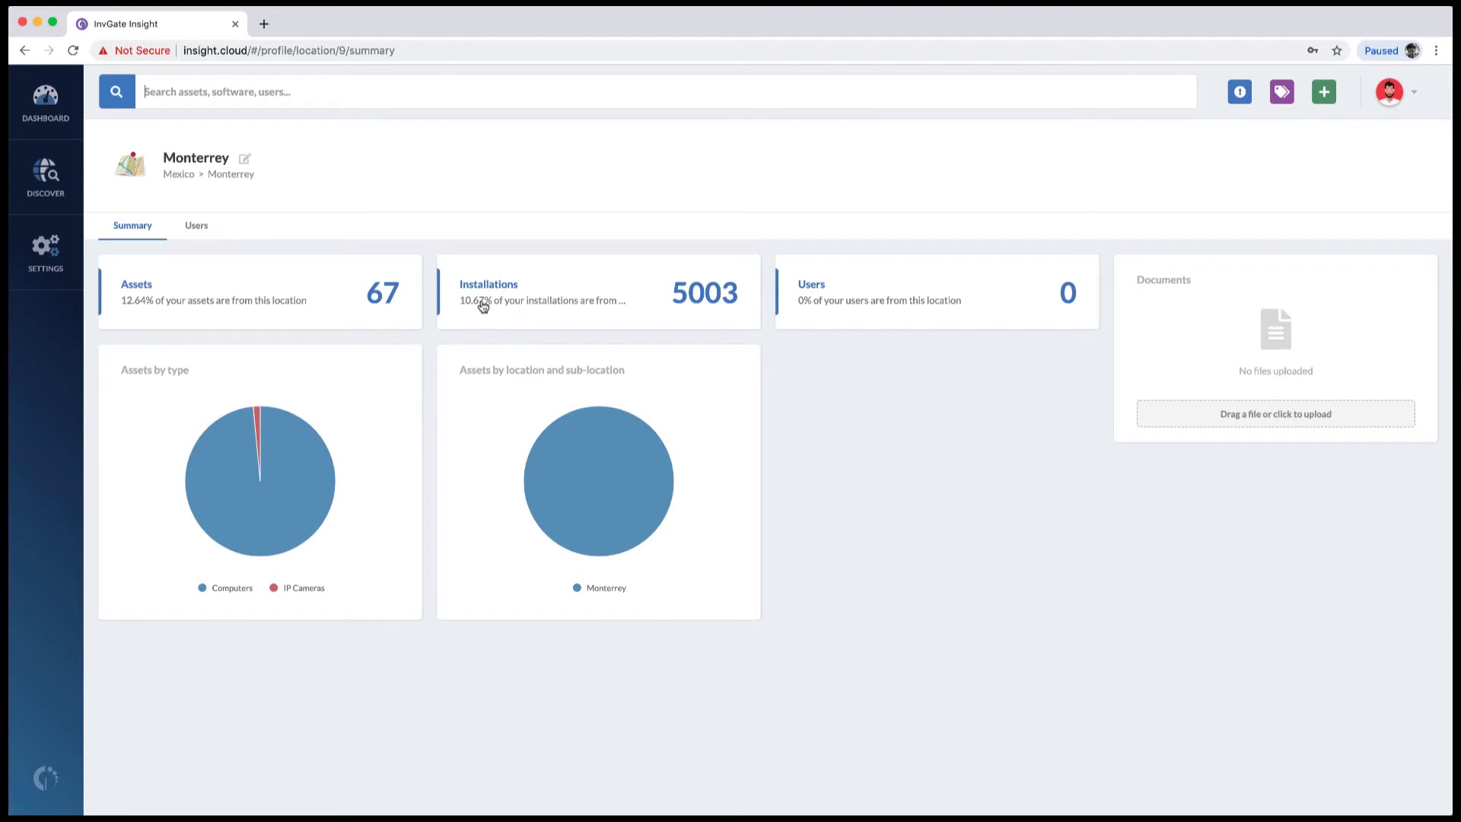
{"action": "left_click", "coordinate": [180, 175]}
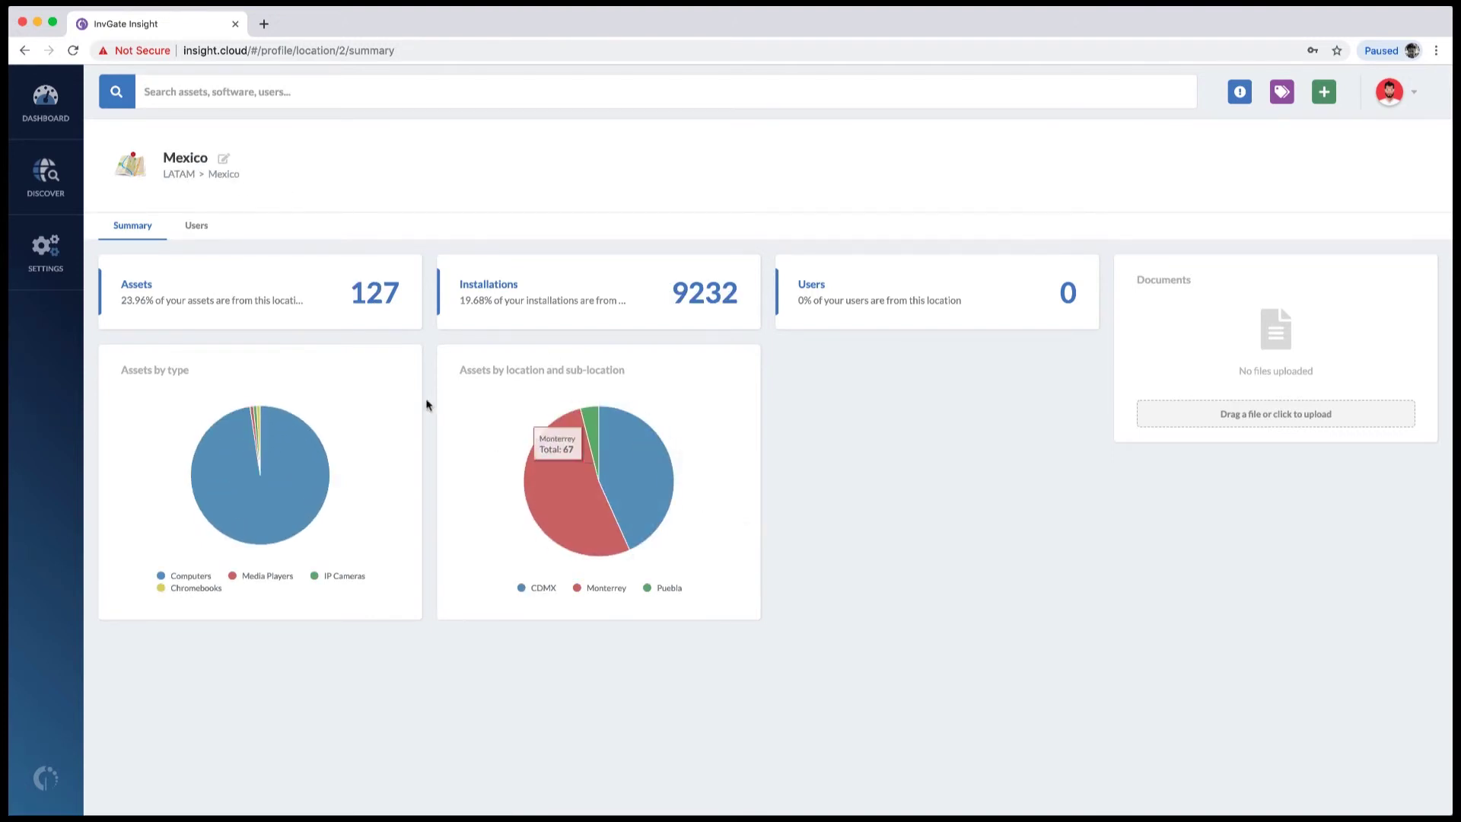
View the profile of the parent location LATAM, and open the Dell manufacturer profile from the asset list.
{"action": "left_click", "coordinate": [185, 176]}
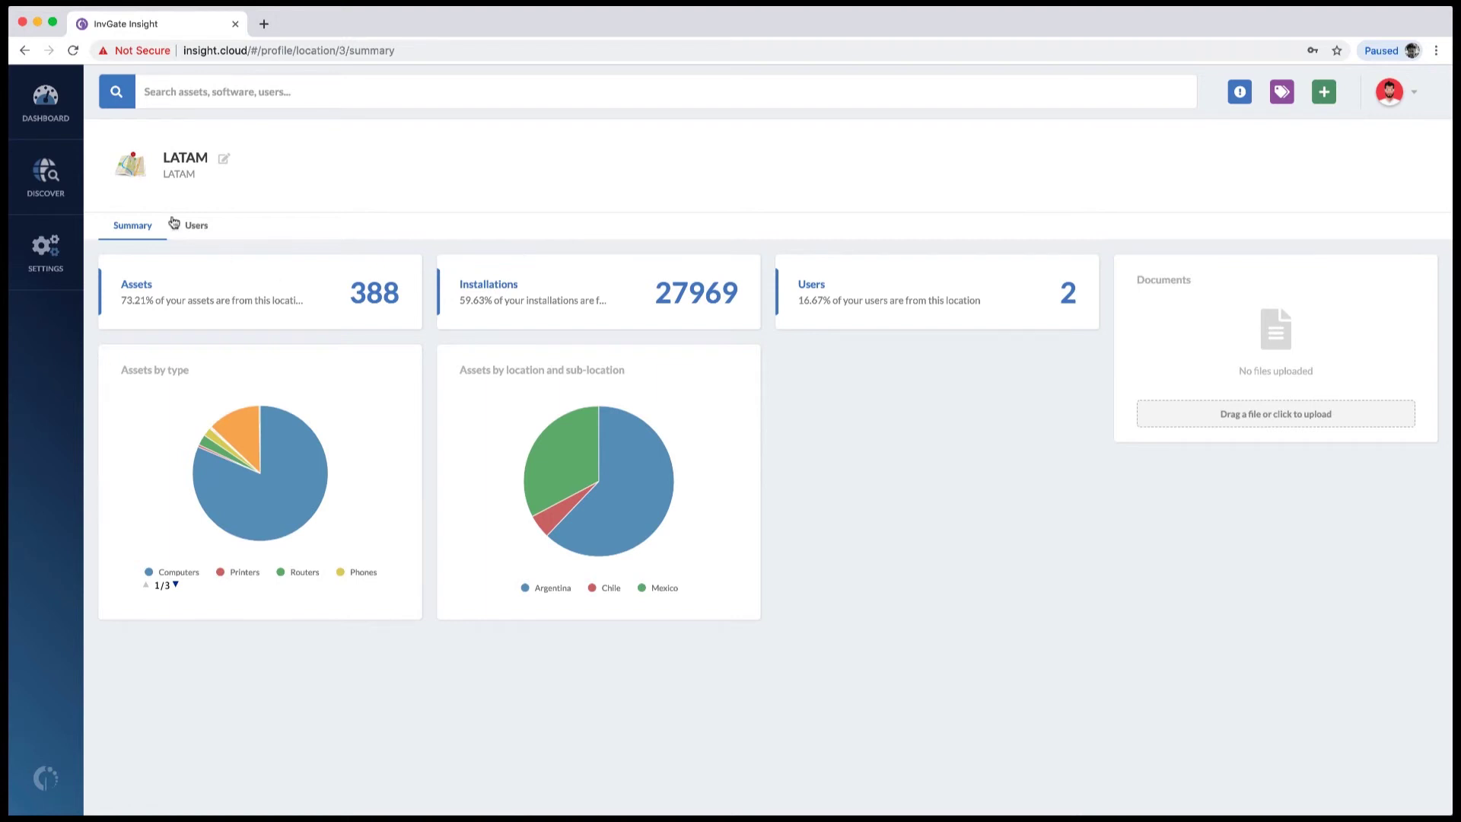
{"action": "left_click", "coordinate": [53, 183]}
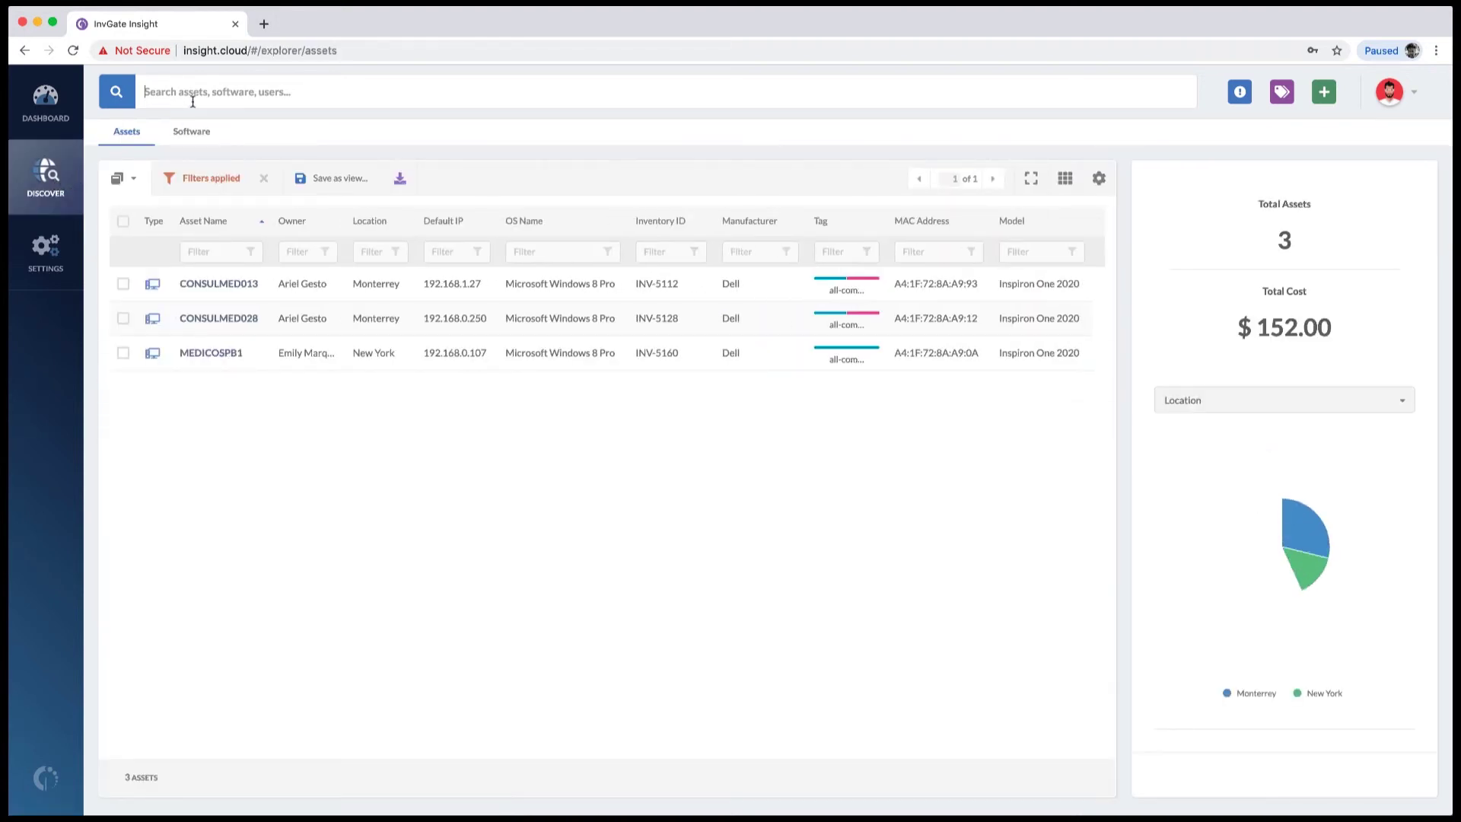
{"action": "left_click", "coordinate": [731, 285]}
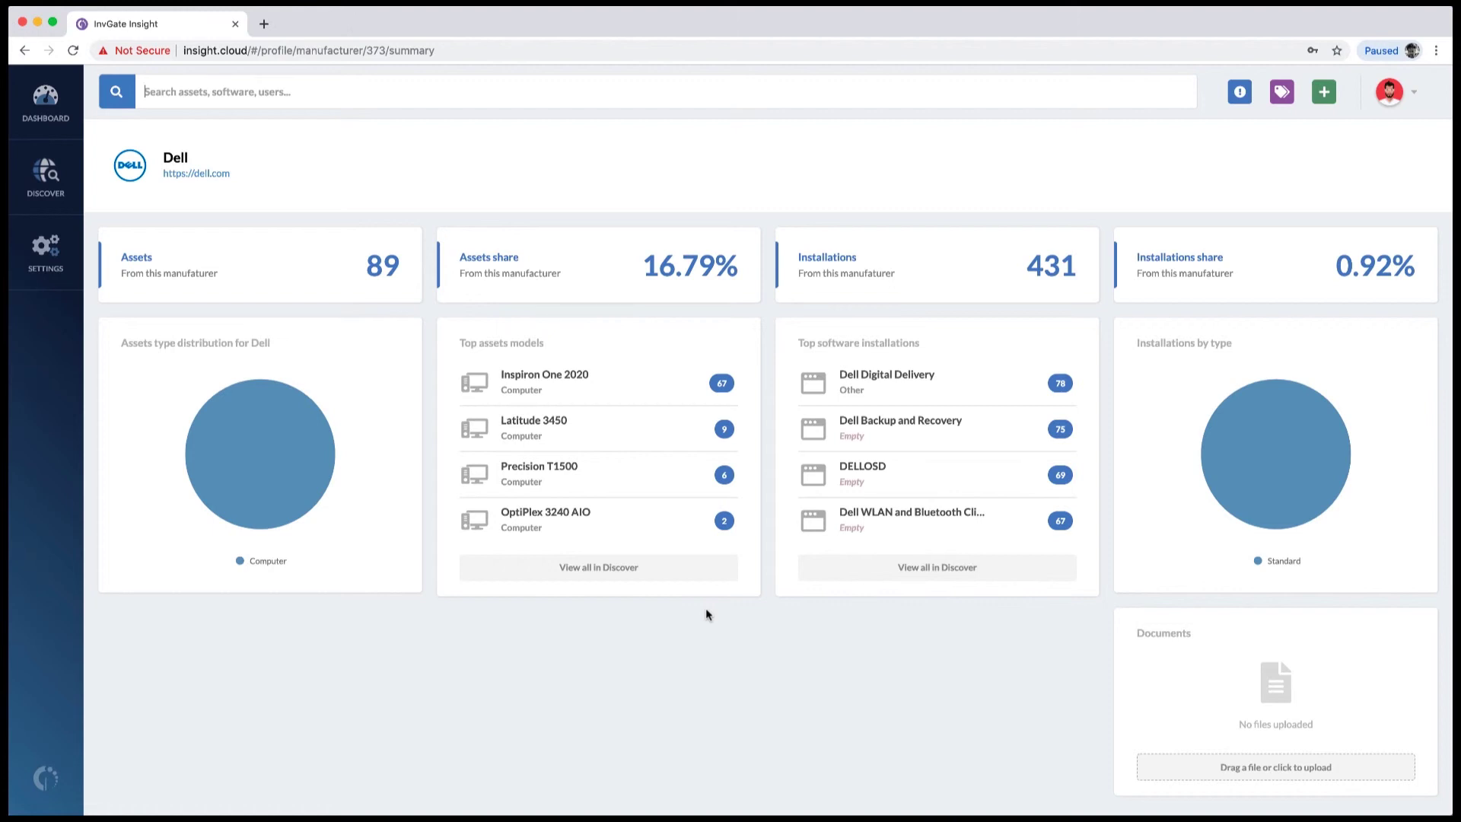
Filter the inventory to software whose name is "7-zip".
{"action": "type", "text": "soft"}
{"action": "key", "text": "Down"}
{"action": "key", "text": "Return"}
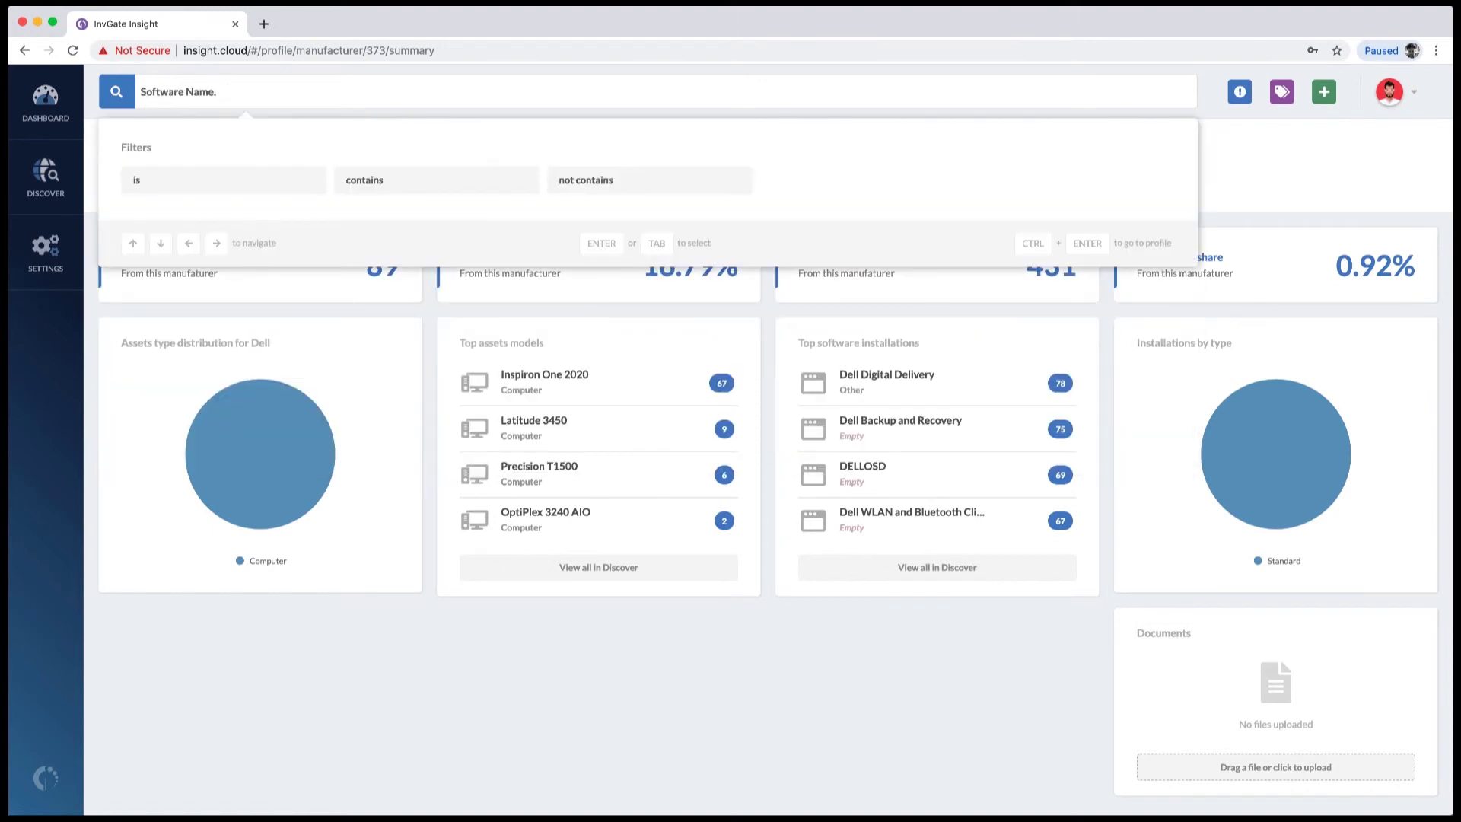
{"action": "key", "text": "Down"}
{"action": "key", "text": "Return"}
{"action": "type", "text": "7-zip"}
{"action": "key", "text": "Return"}
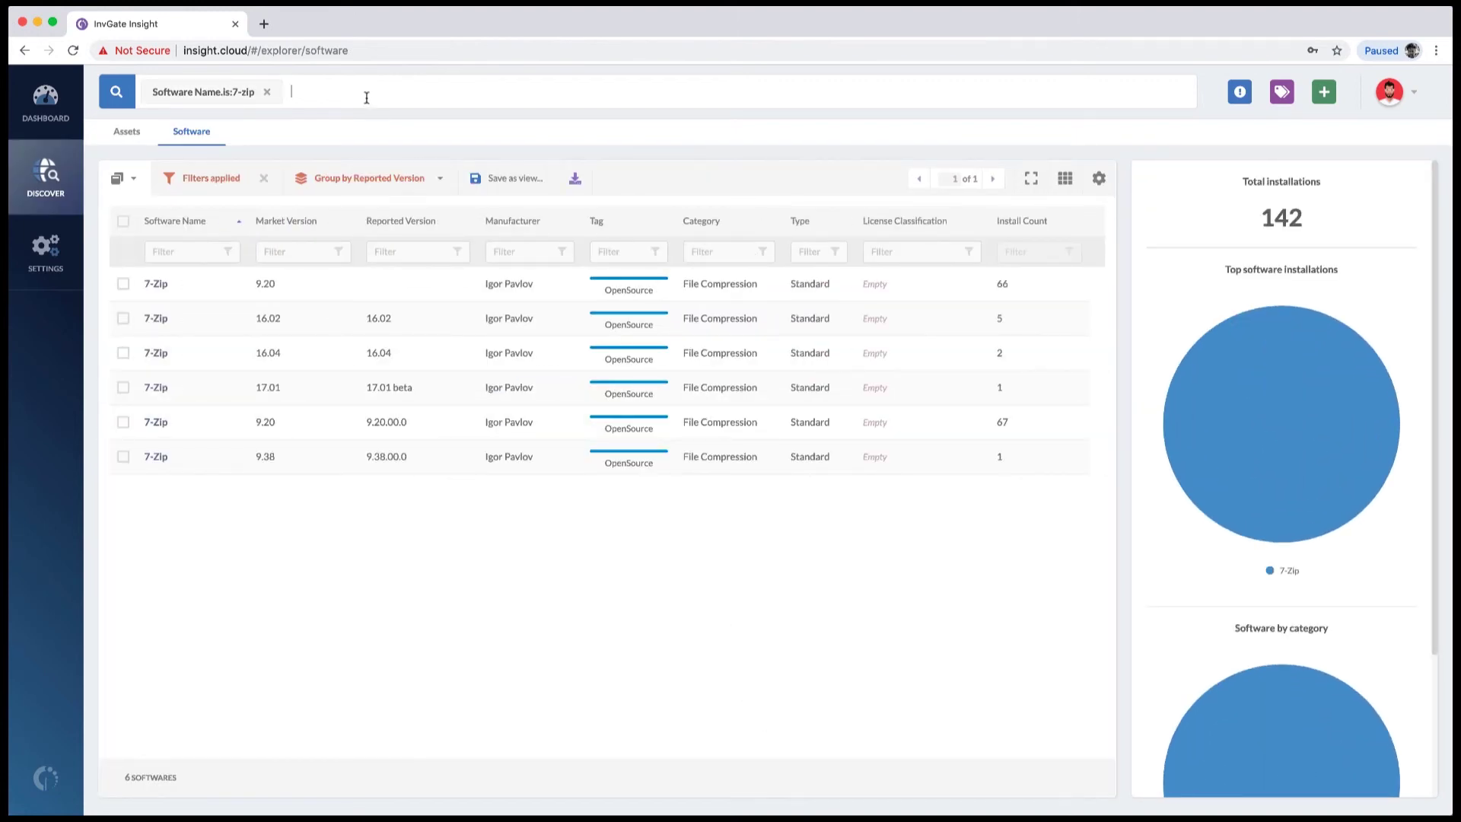
{"action": "left_click", "coordinate": [366, 181]}
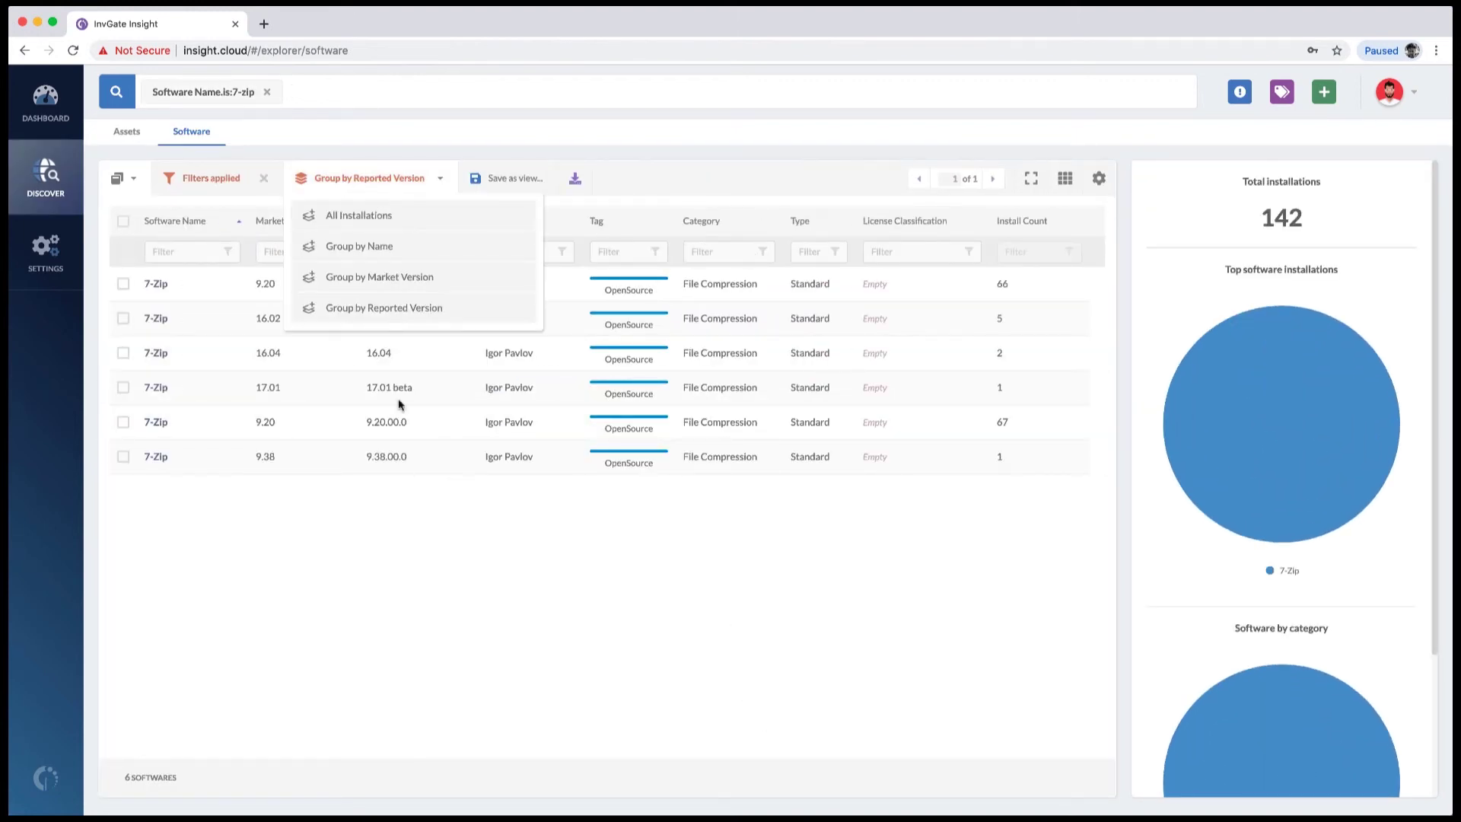
{"action": "left_click", "coordinate": [367, 318]}
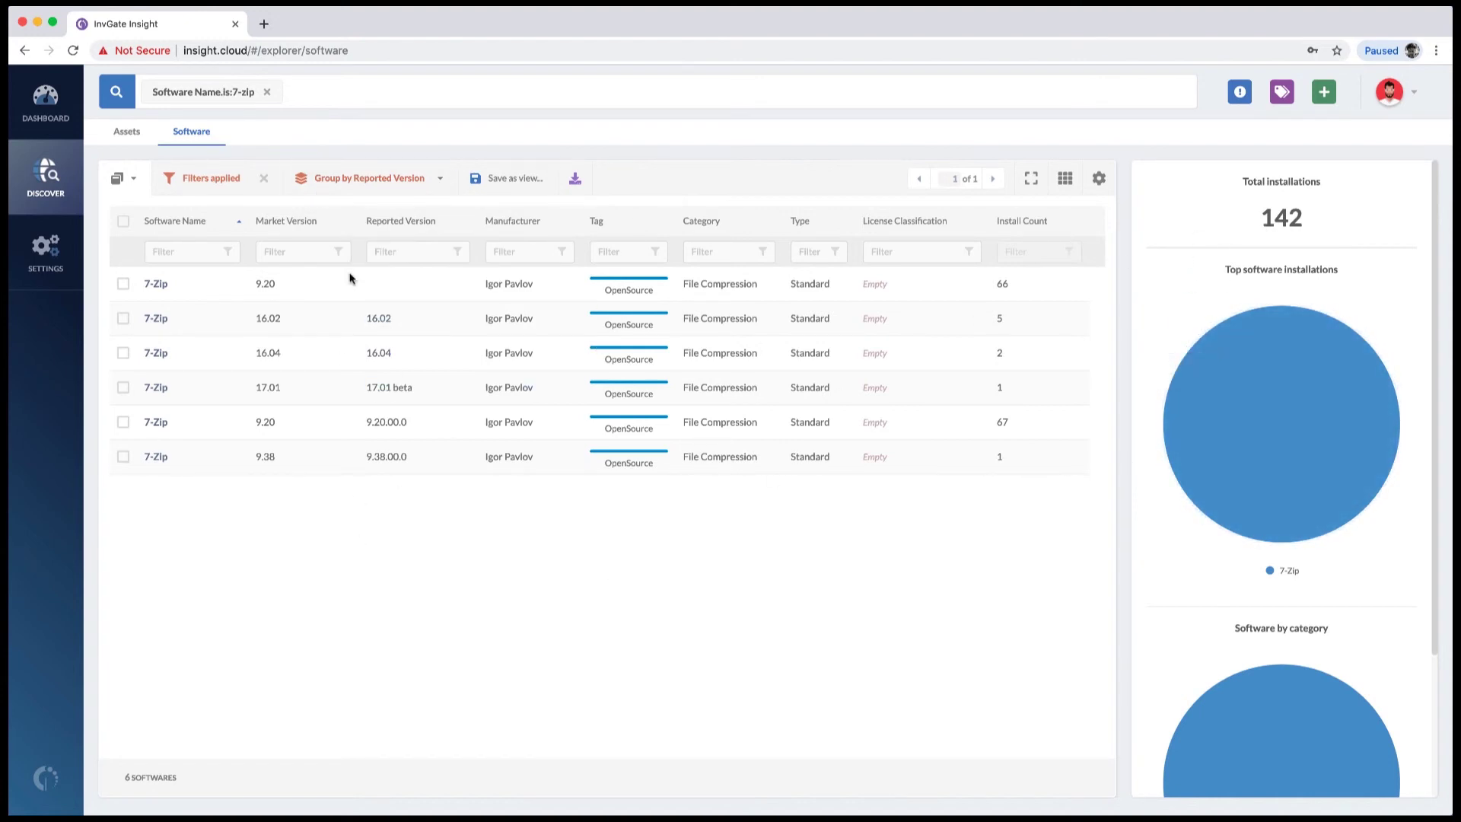
{"action": "left_click", "coordinate": [350, 181]}
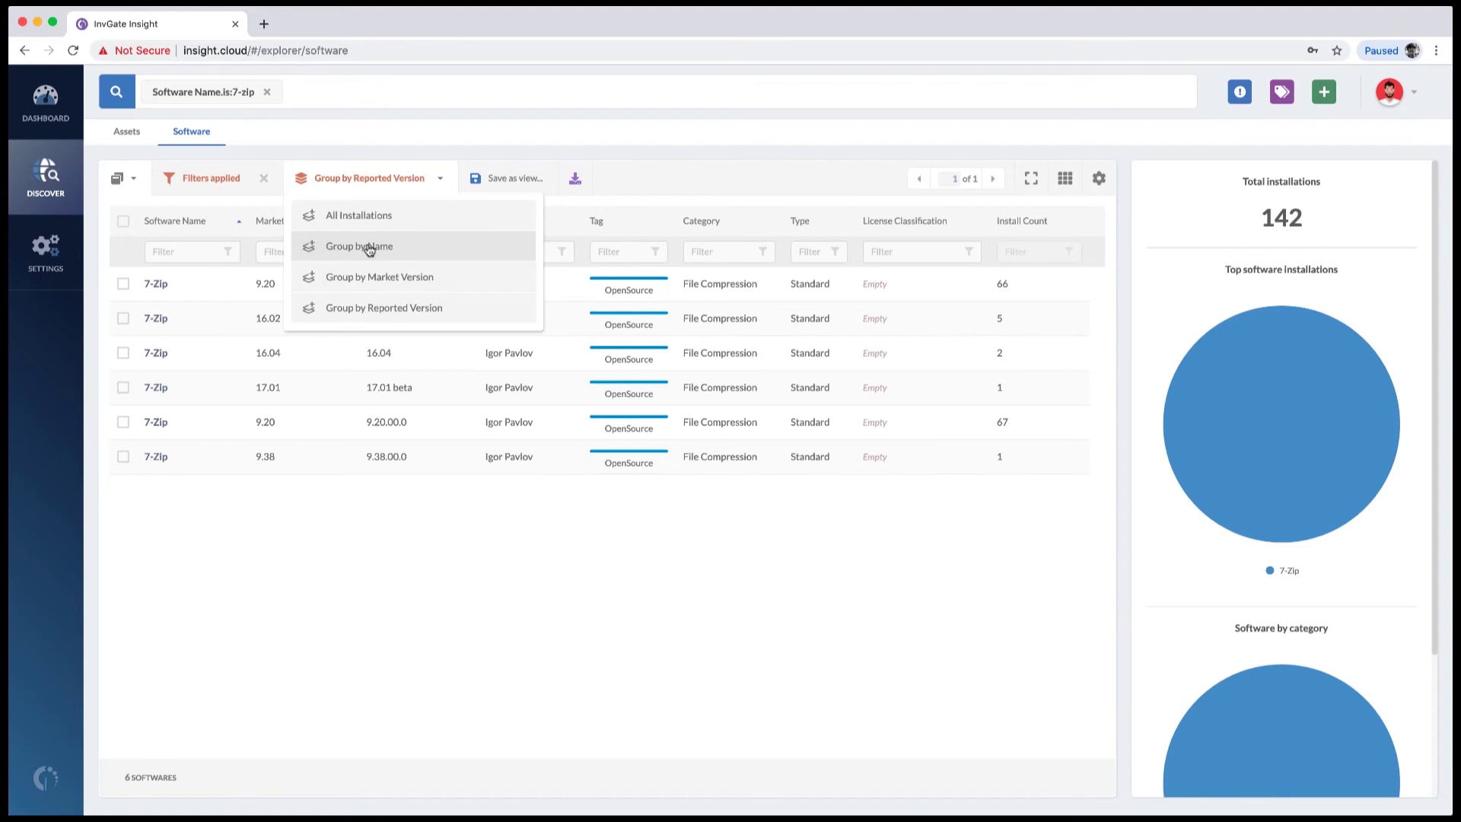
{"action": "left_click", "coordinate": [372, 495]}
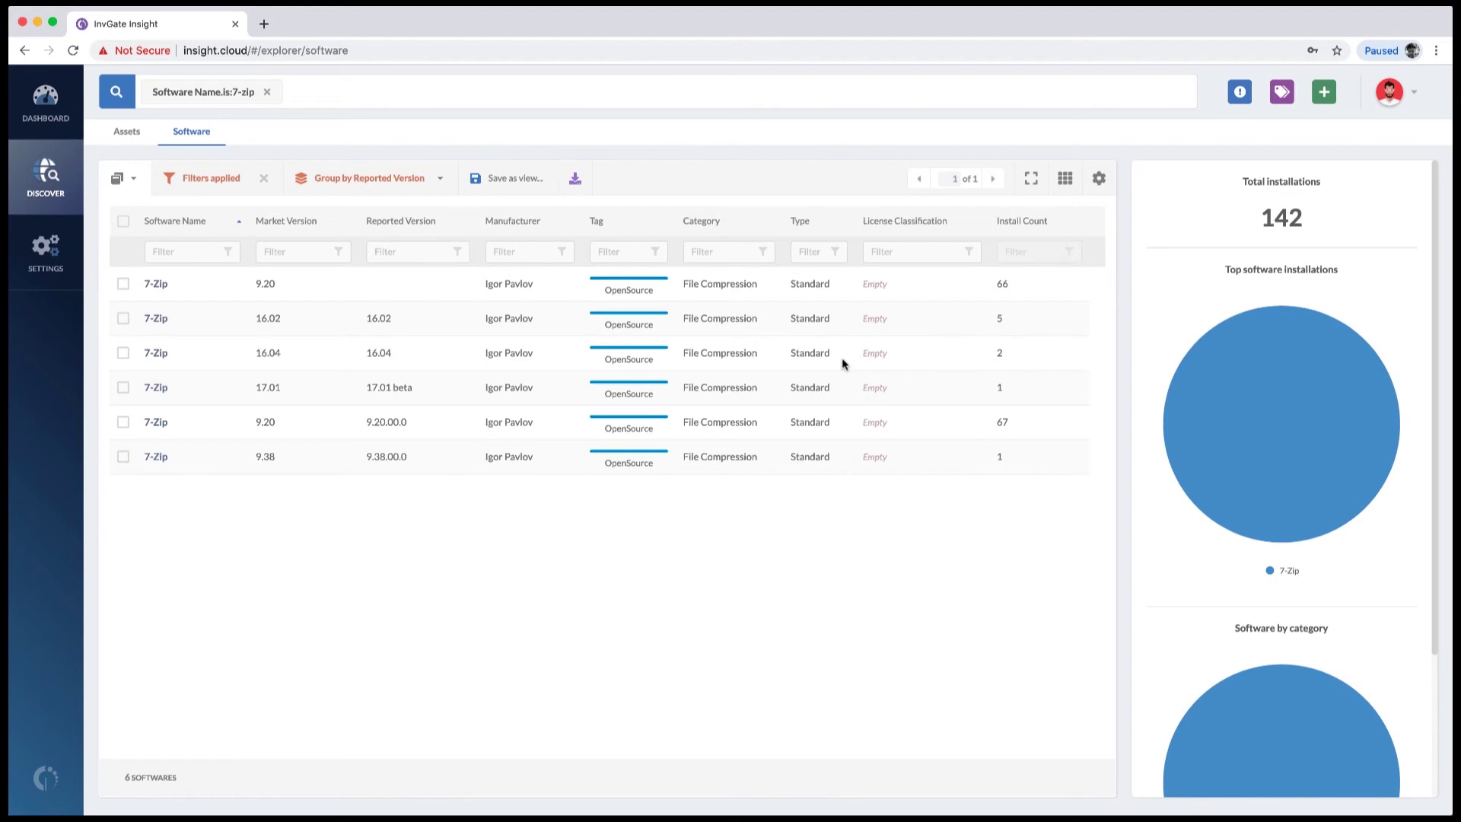
Group the 7-Zip software list first by Name and finally by Market Version.
{"action": "left_click", "coordinate": [340, 185]}
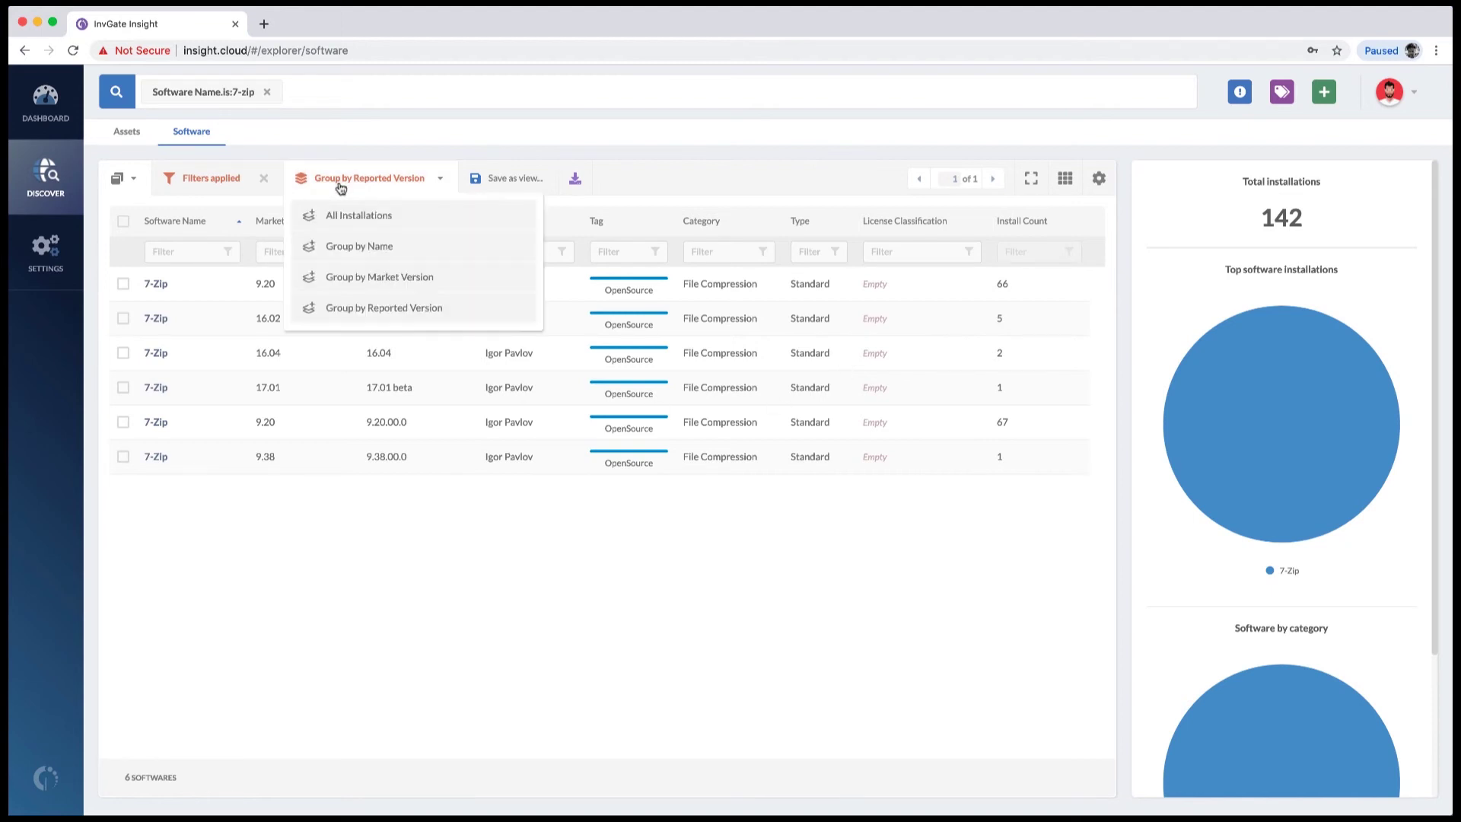
{"action": "left_click", "coordinate": [335, 247]}
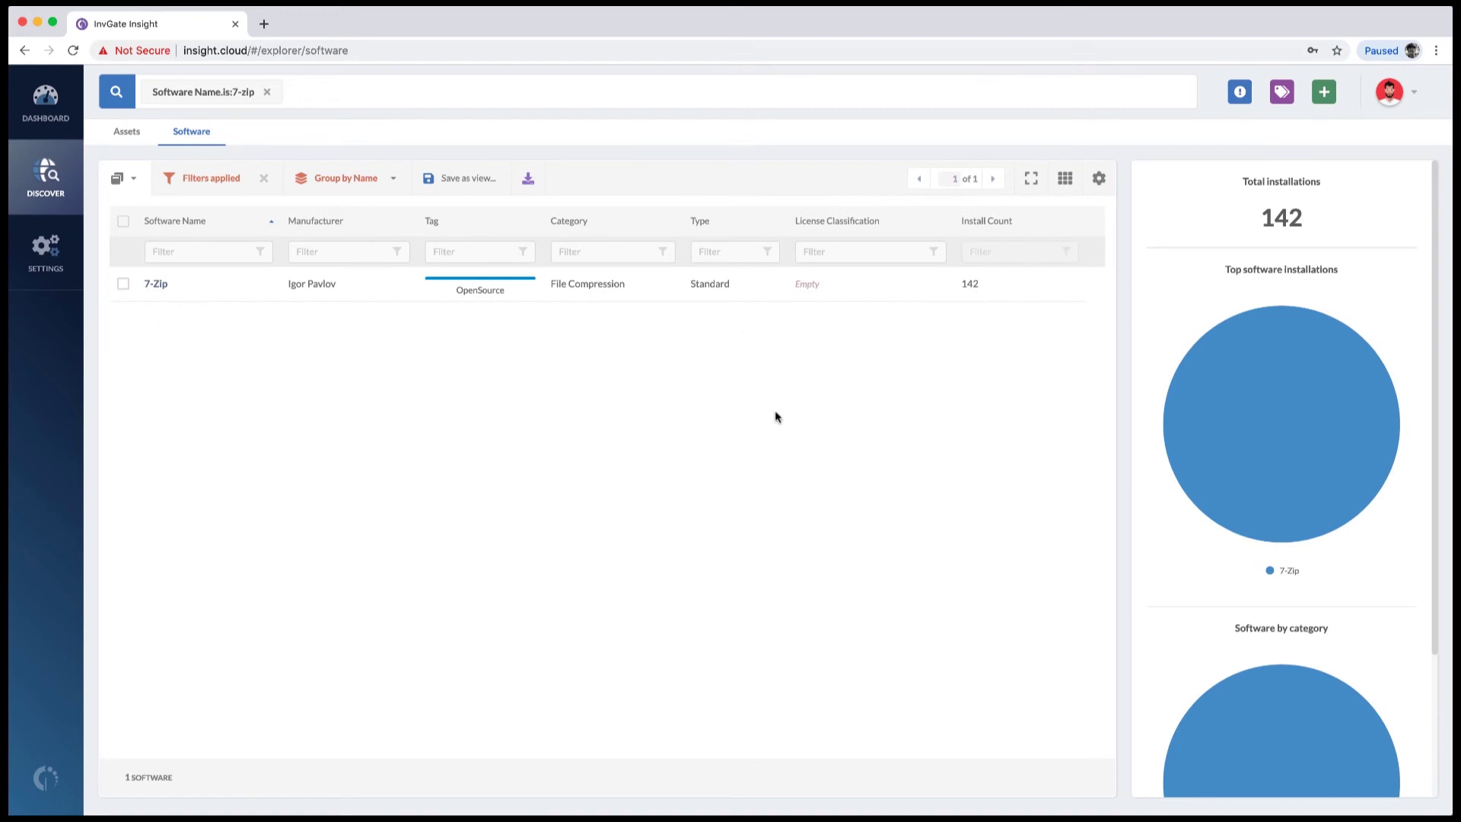
{"action": "left_click", "coordinate": [309, 180]}
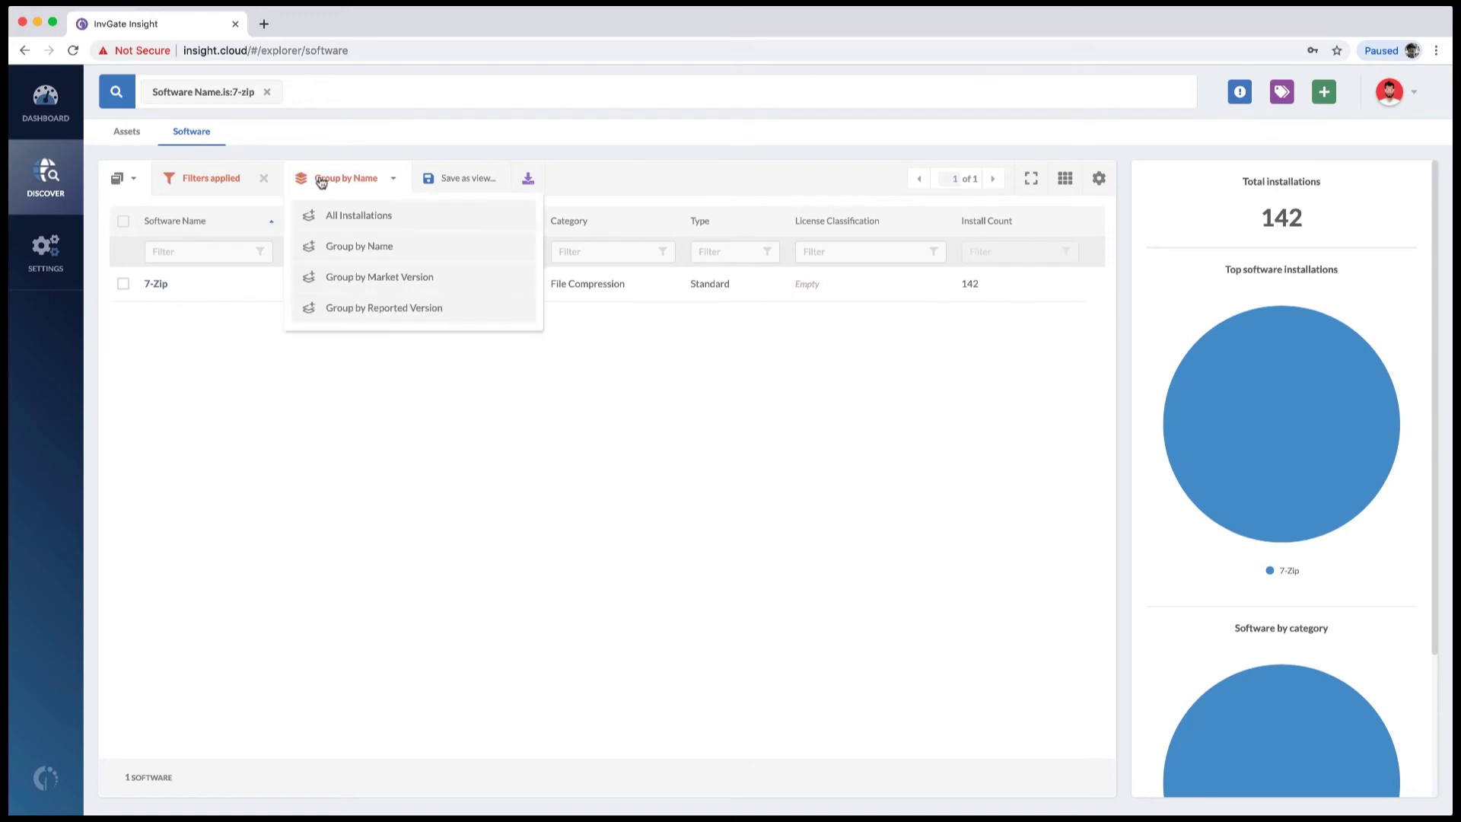
{"action": "left_click", "coordinate": [359, 279]}
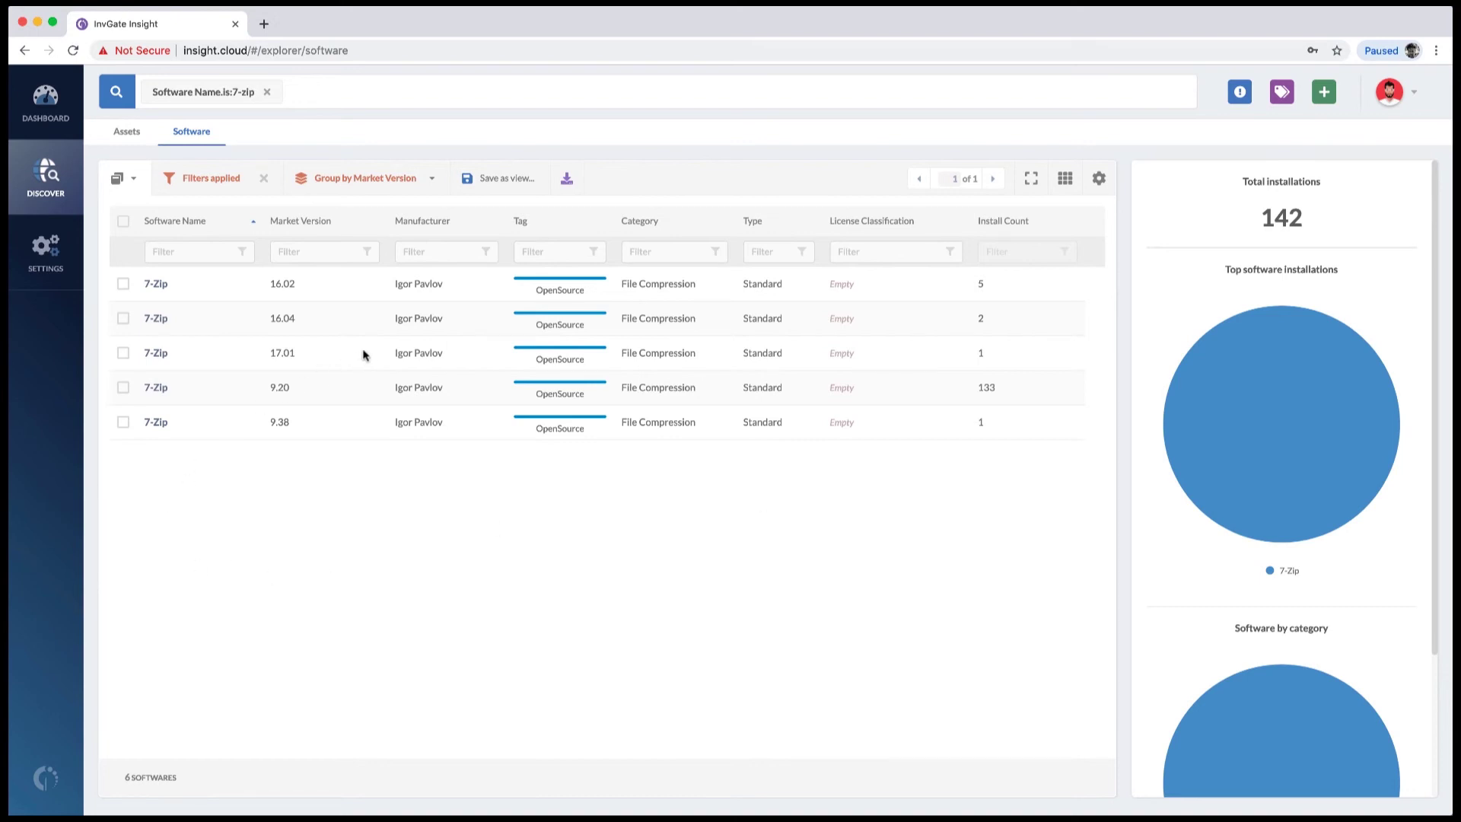
View the profile of 7-Zip's manufacturer and the 7-Zip software profile linked from it, and return to the software list.
{"action": "left_click", "coordinate": [407, 355]}
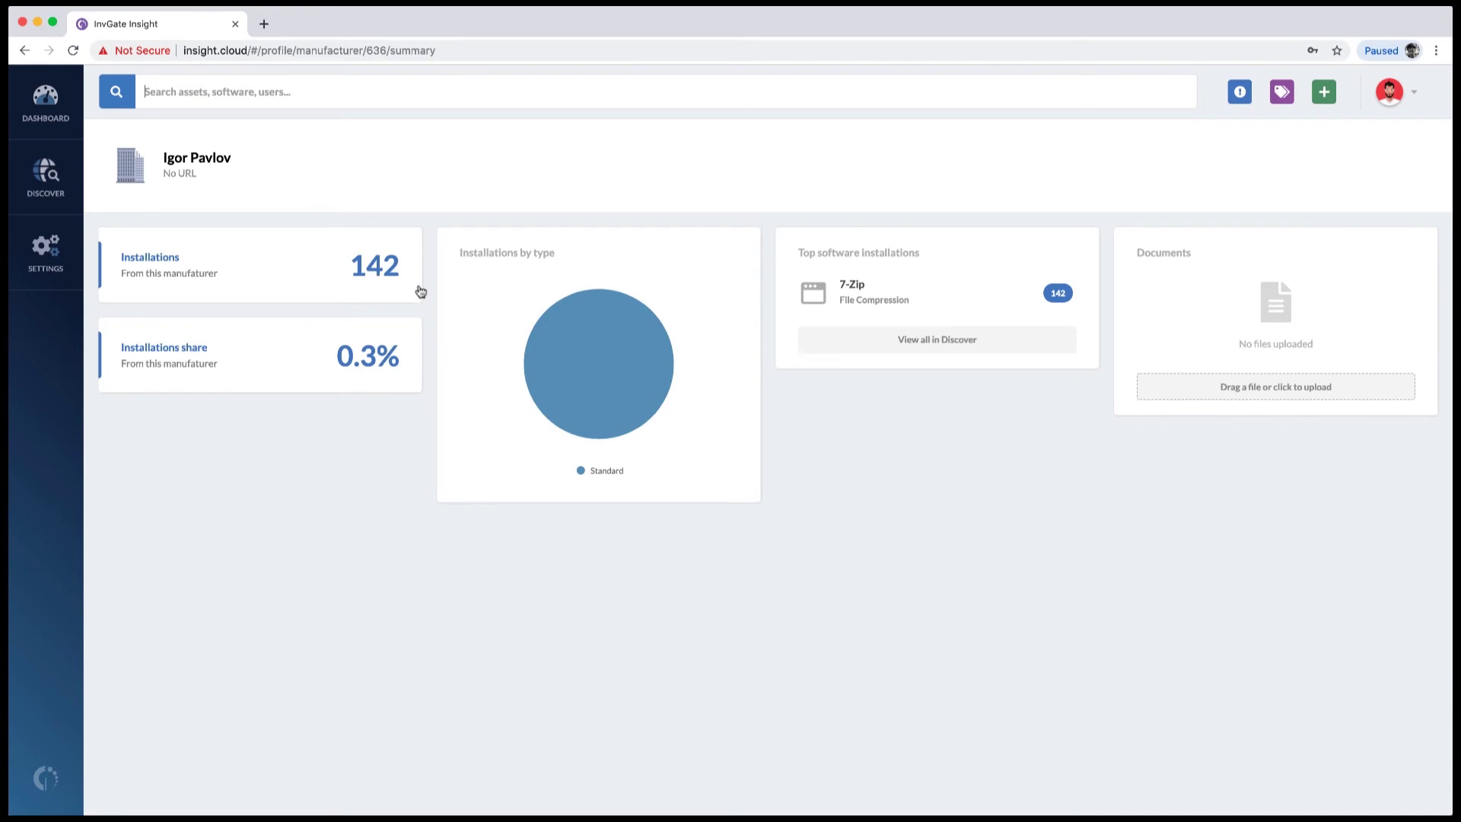
{"action": "left_click", "coordinate": [848, 288]}
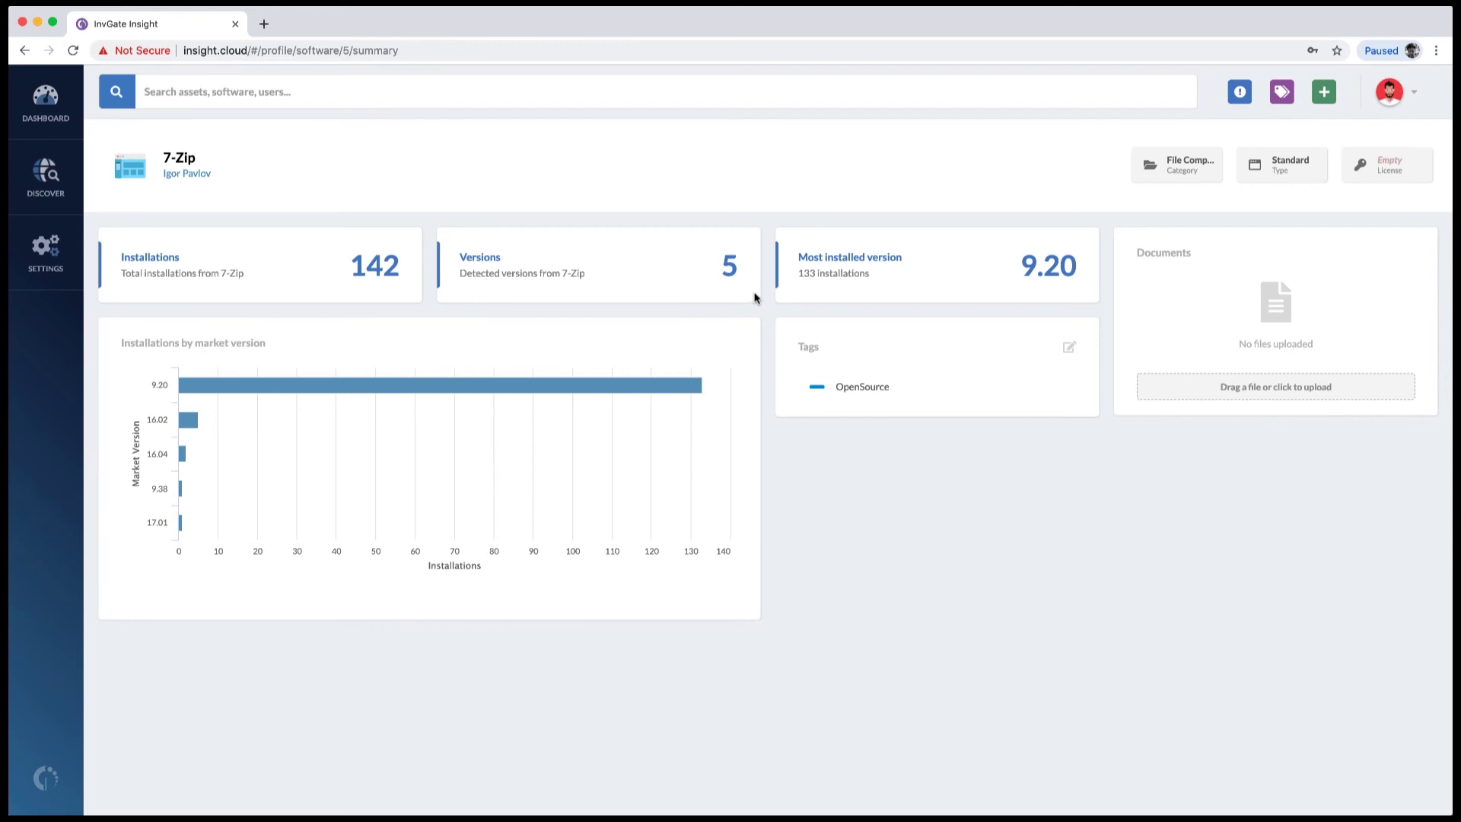
{"action": "left_click", "coordinate": [33, 182]}
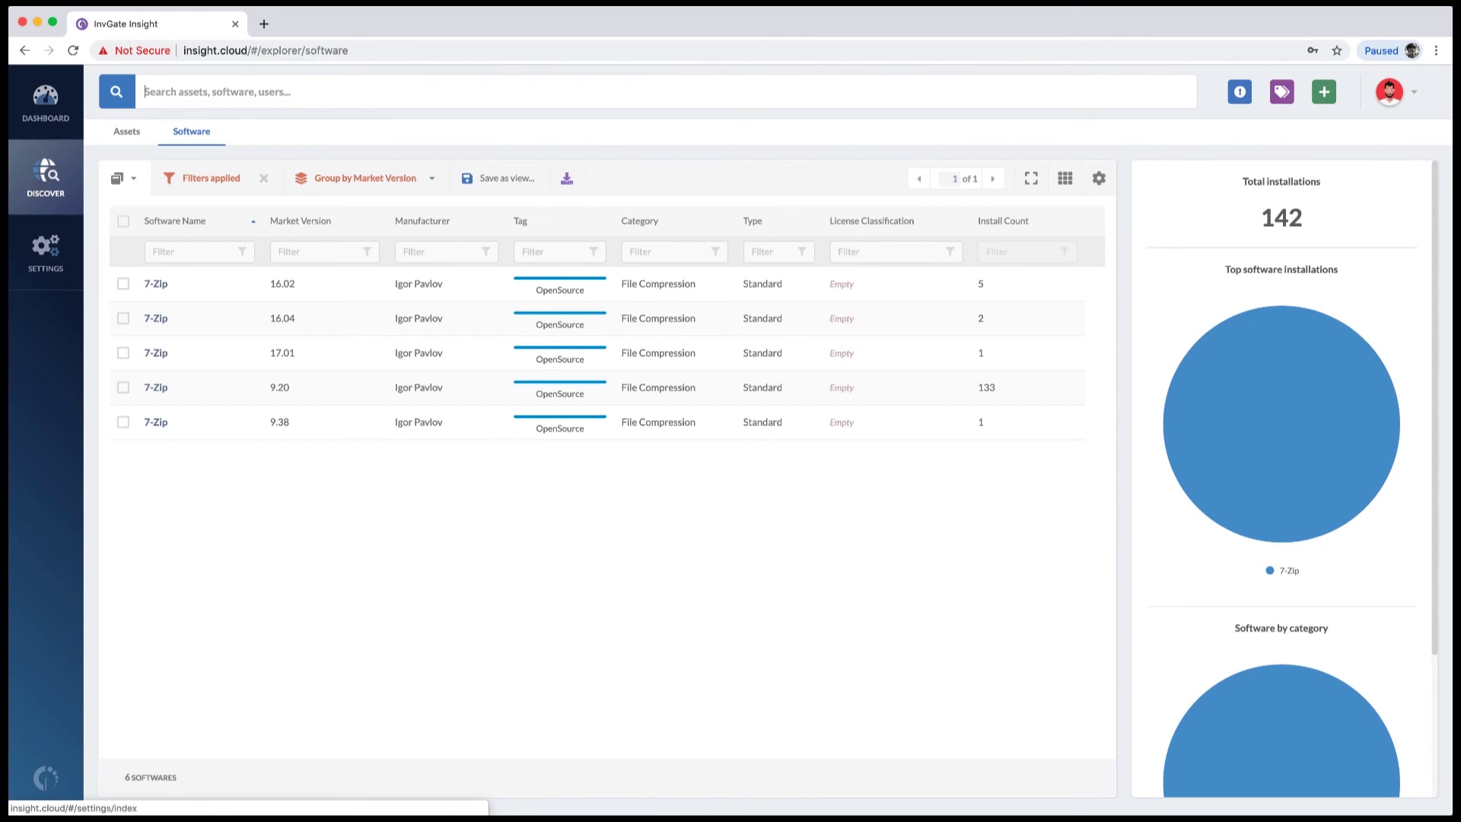
Search for "invgate" from the dashboard and examine the monthly expenses in the Invgate AWS Account profile.
{"action": "left_click", "coordinate": [42, 105]}
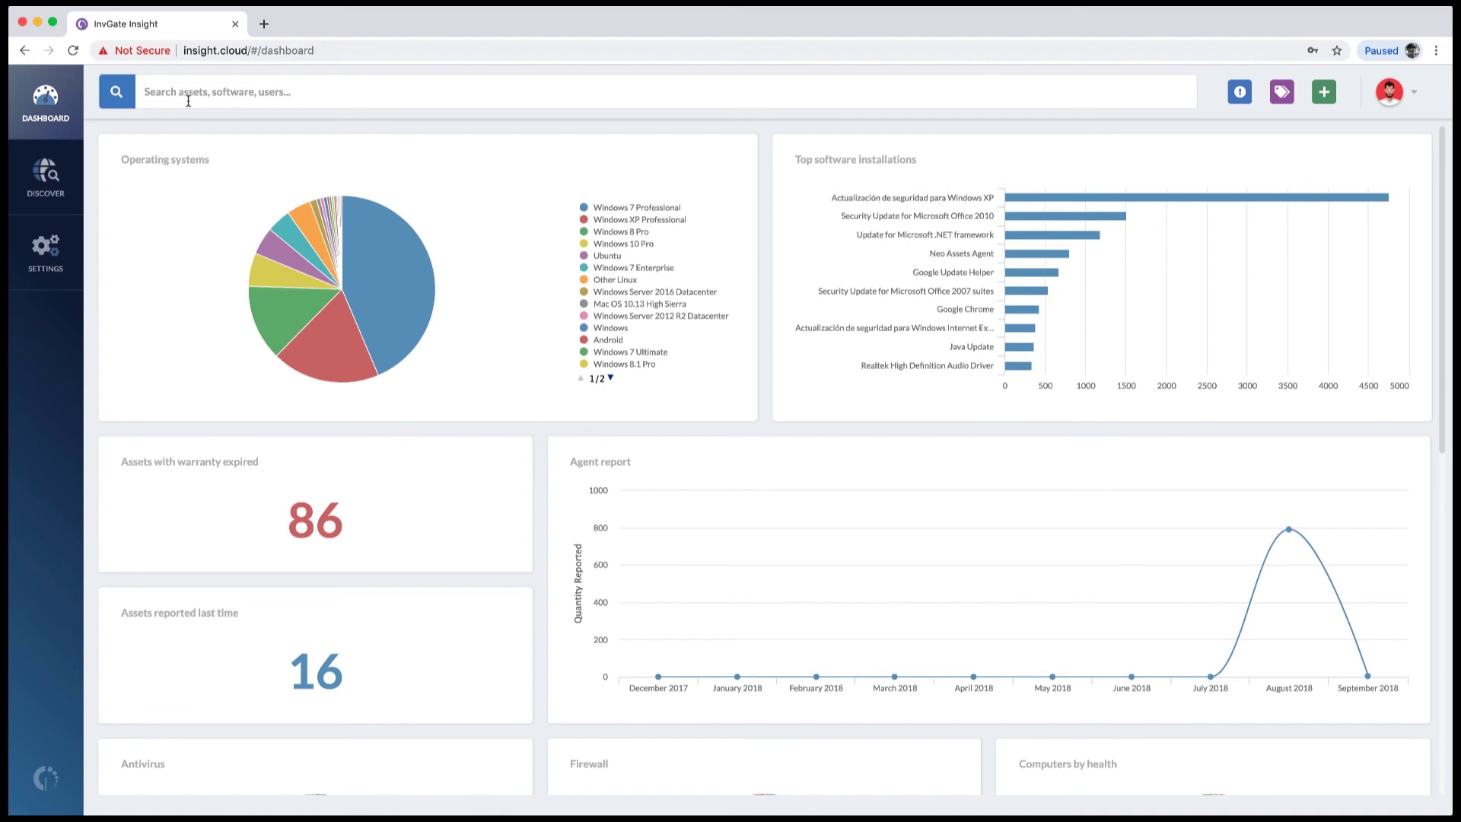
{"action": "type", "text": "invgate"}
{"action": "left_click", "coordinate": [311, 183]}
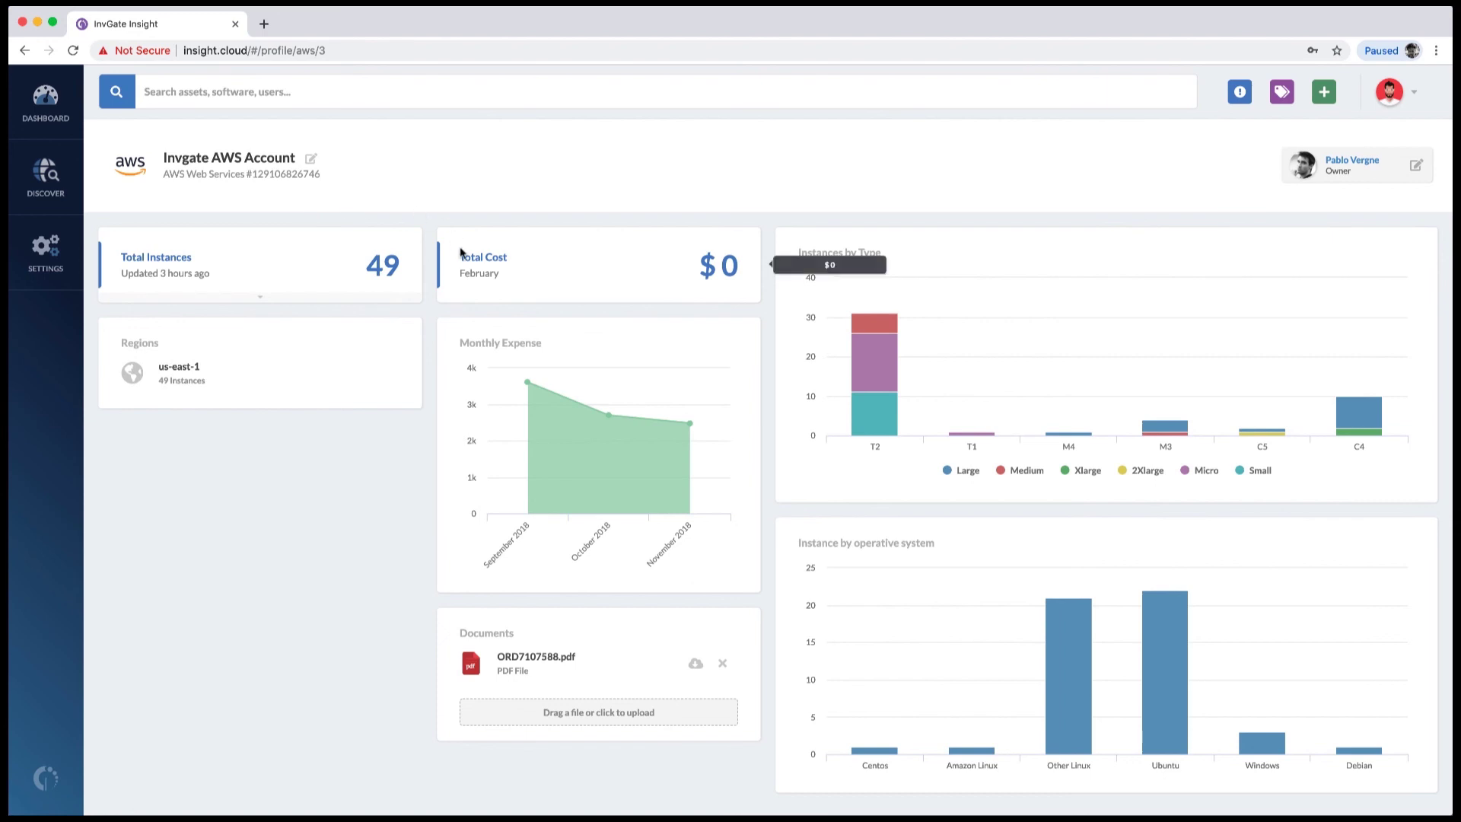
{"action": "mouse_move", "coordinate": [515, 378]}
{"action": "mouse_move", "coordinate": [599, 409]}
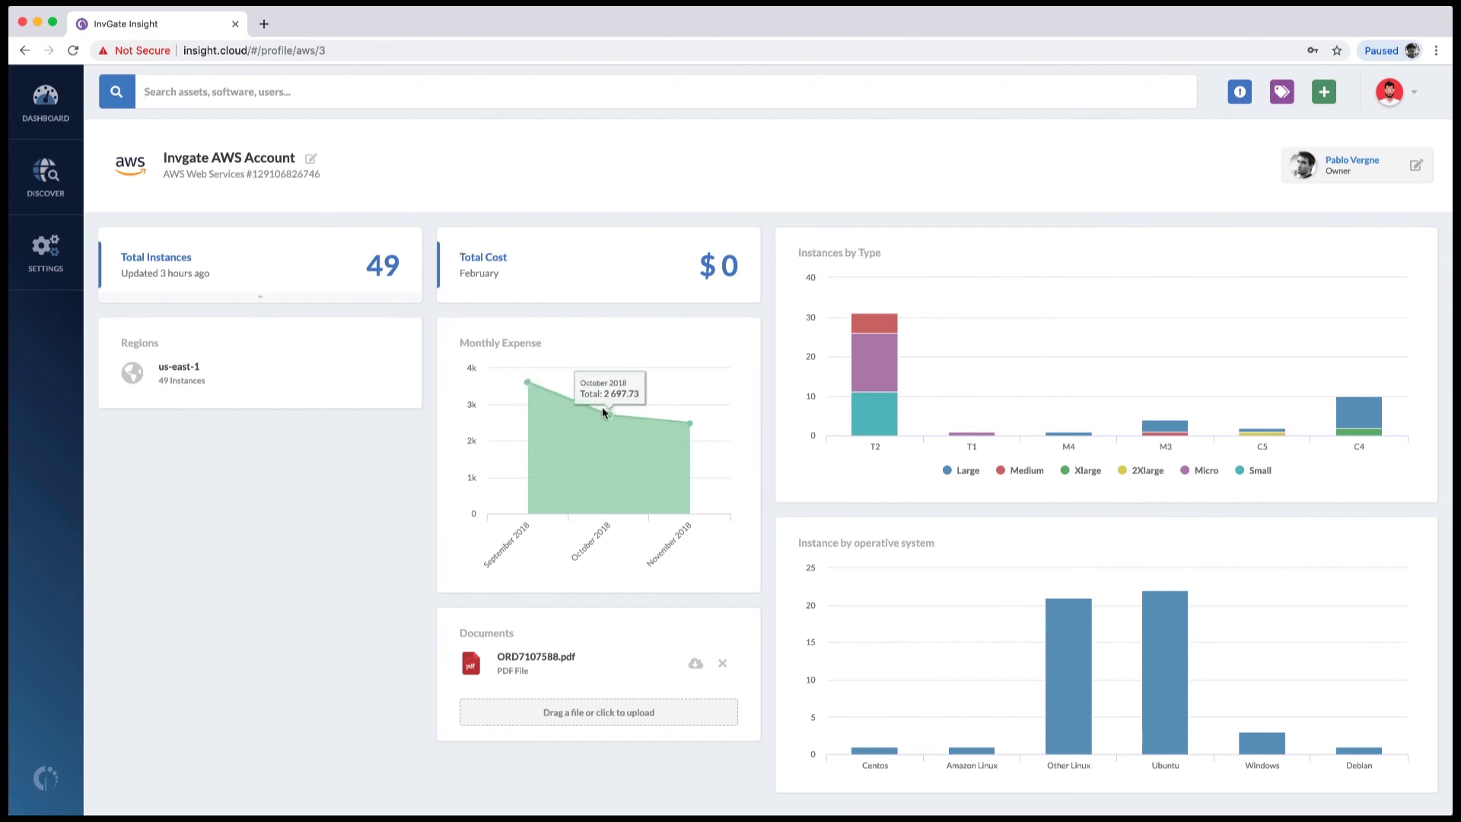
{"action": "mouse_move", "coordinate": [687, 422]}
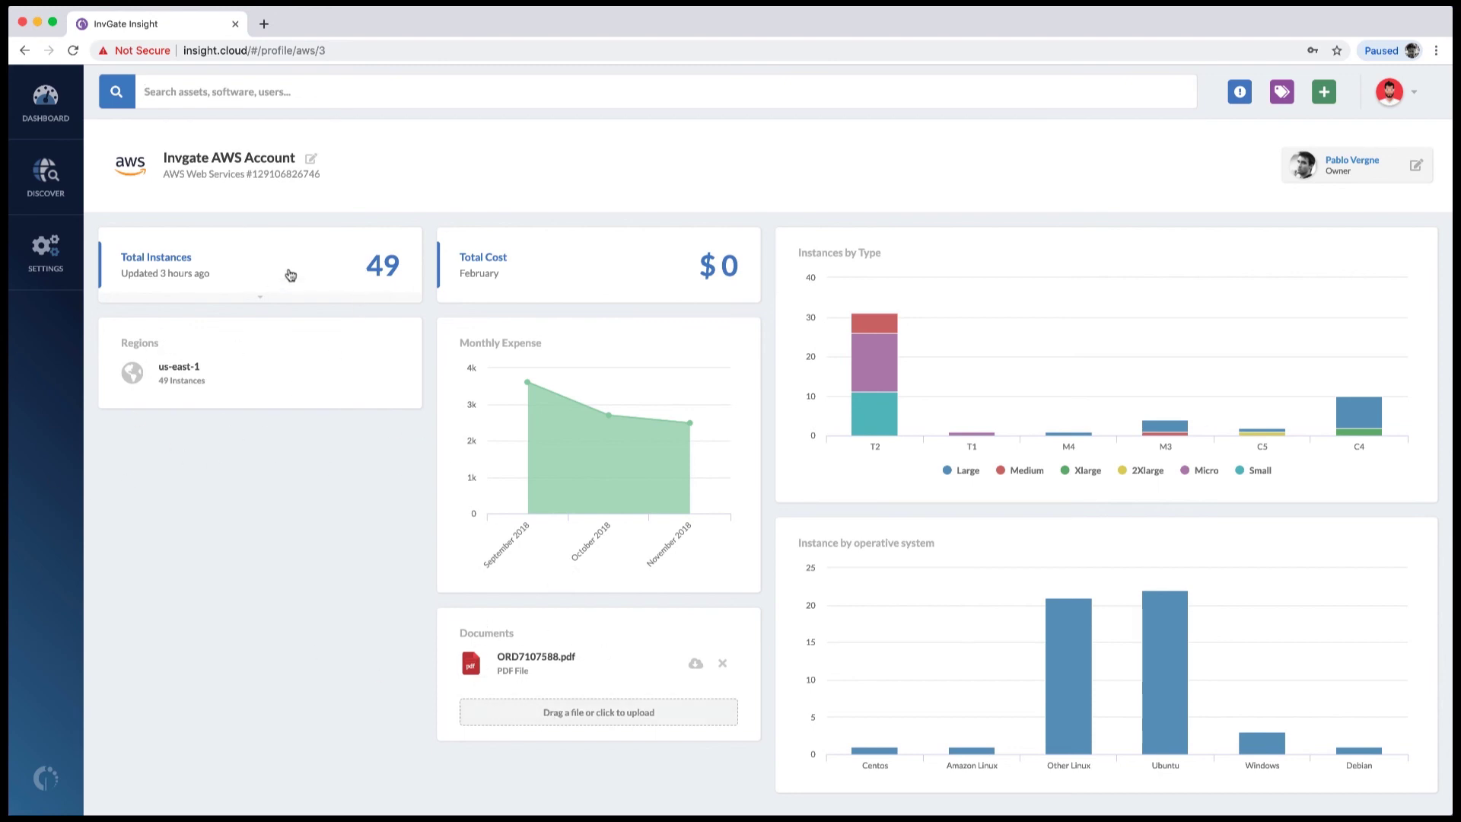
Open the bi-server-01 instance's profile from the AWS account's list of all instances, and return to the dashboard.
{"action": "left_click", "coordinate": [384, 278]}
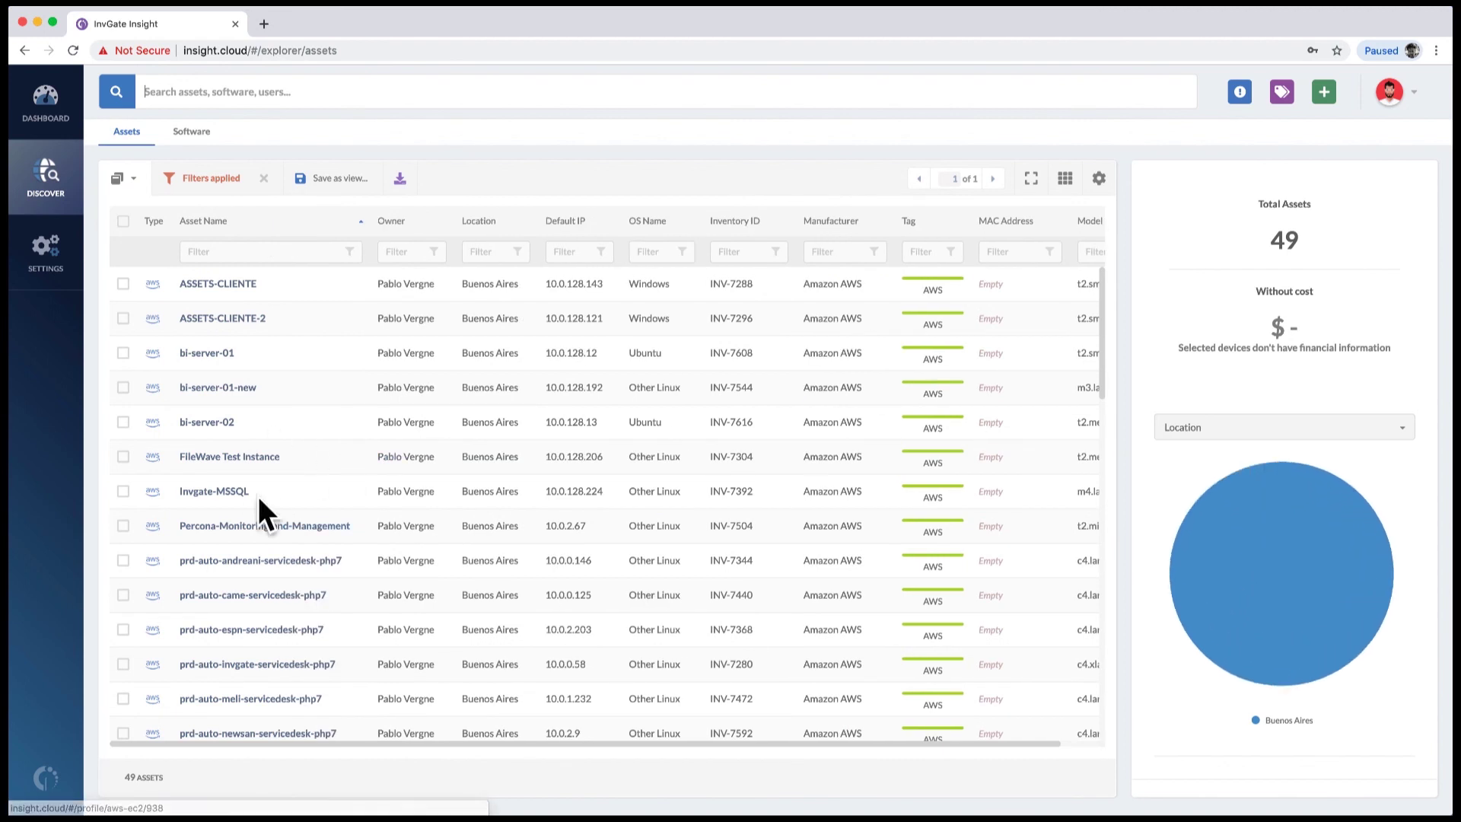
{"action": "left_click", "coordinate": [202, 354]}
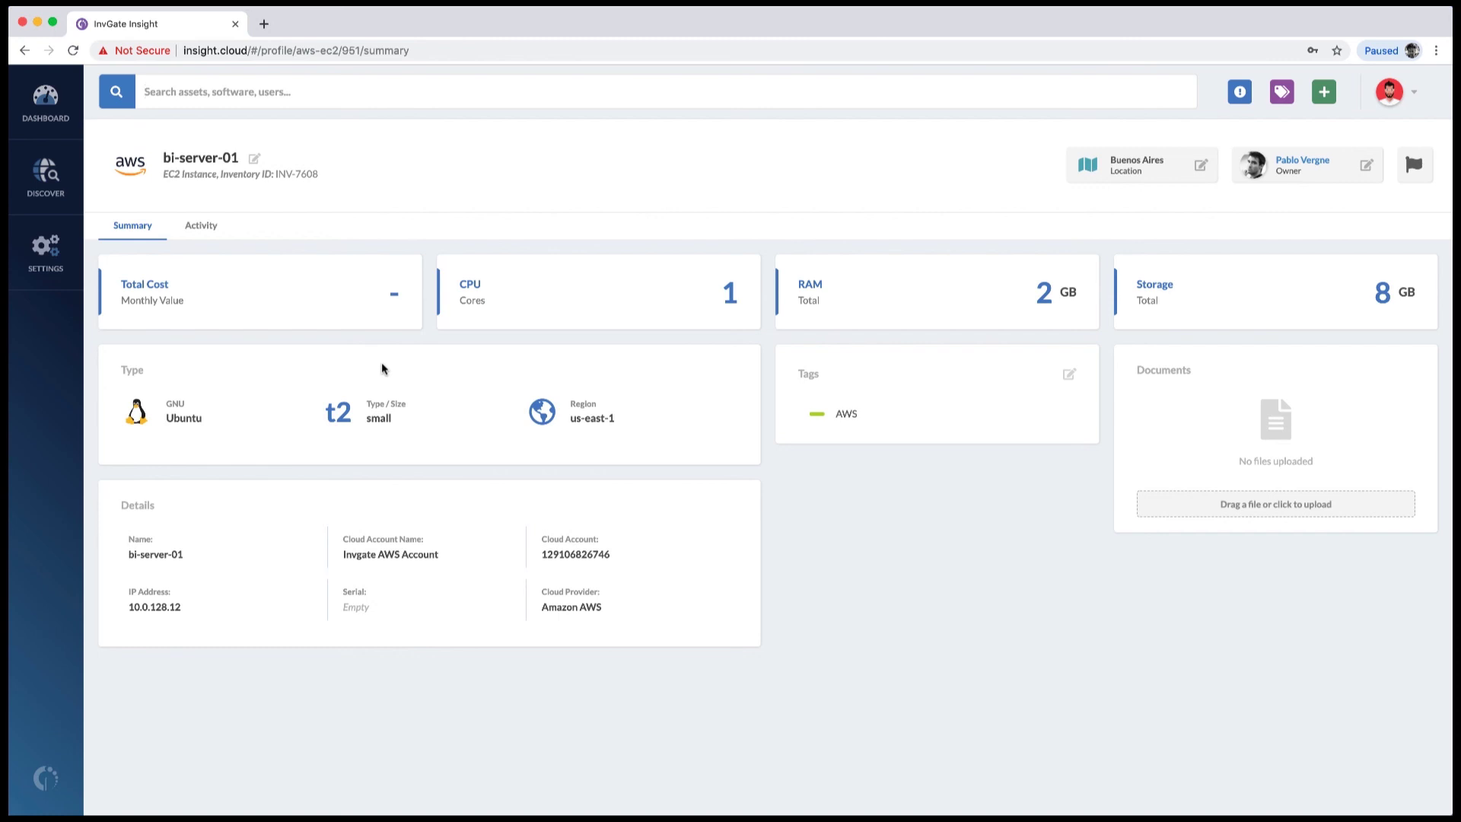
{"action": "left_click", "coordinate": [38, 118]}
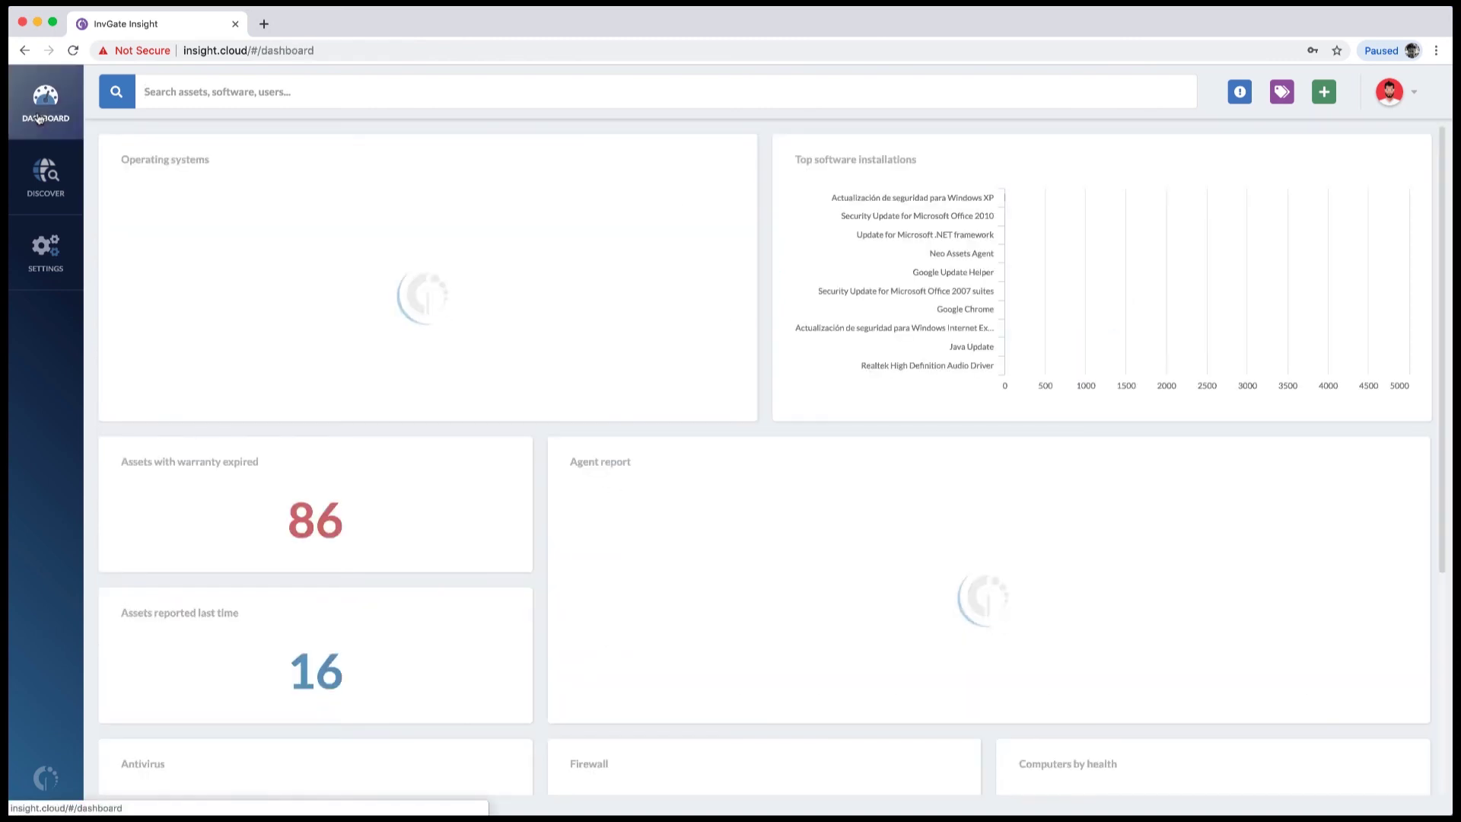